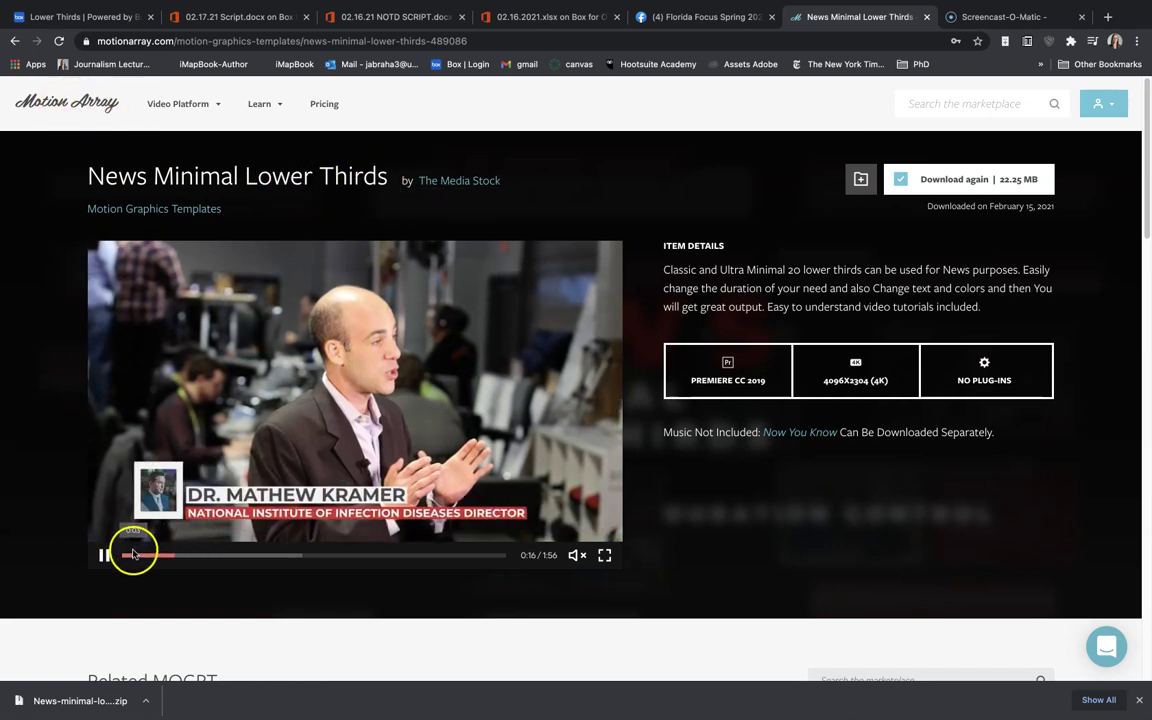
Replay the start of the News Minimal Lower Thirds preview video and pause it on the overview of all graphics
{"action": "left_click", "coordinate": [130, 556]}
{"action": "left_click", "coordinate": [124, 557]}
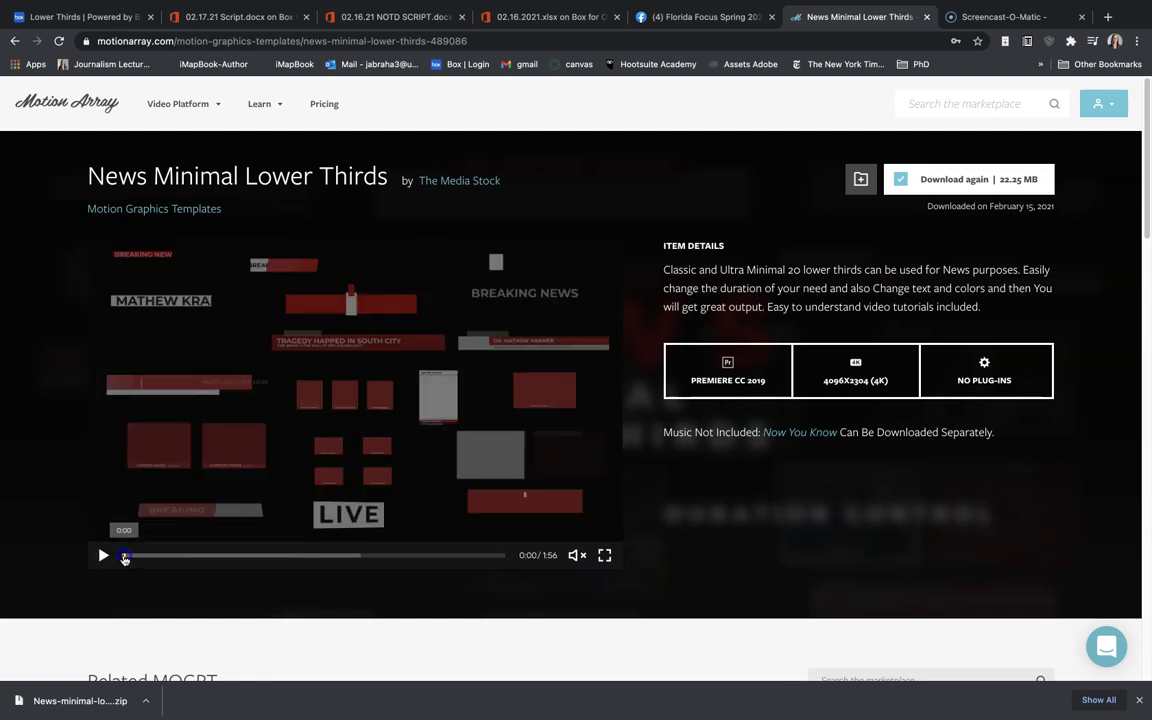
{"action": "left_click", "coordinate": [103, 557]}
{"action": "left_click", "coordinate": [103, 557]}
{"action": "left_click", "coordinate": [186, 378]}
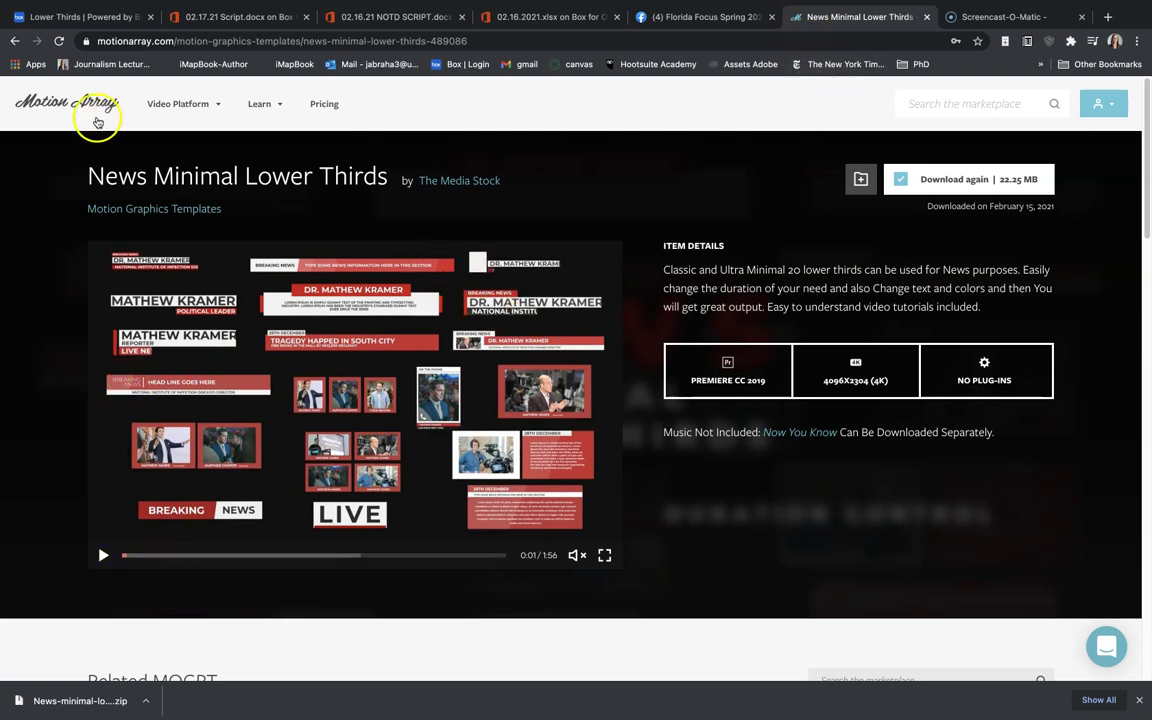
Switch to Box and check the download option for News-minimal-lower-thirds-489086 (1).zip in the Lower Thirds folder
{"action": "left_click", "coordinate": [60, 18]}
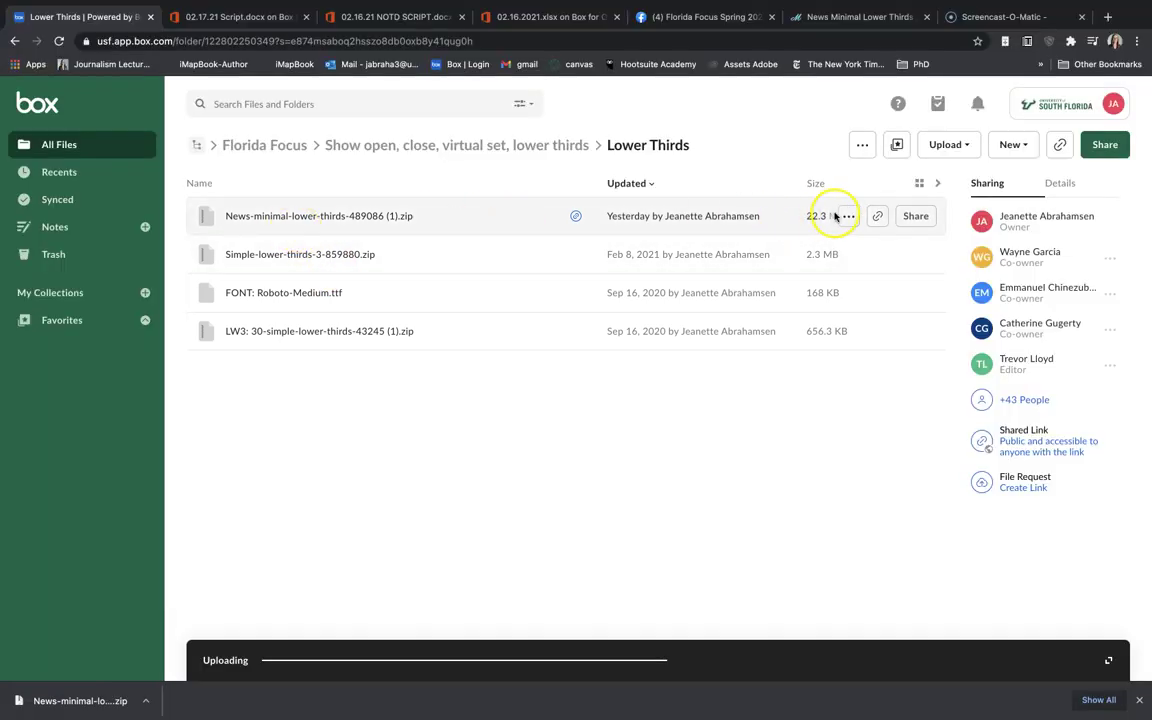
{"action": "left_click", "coordinate": [848, 216]}
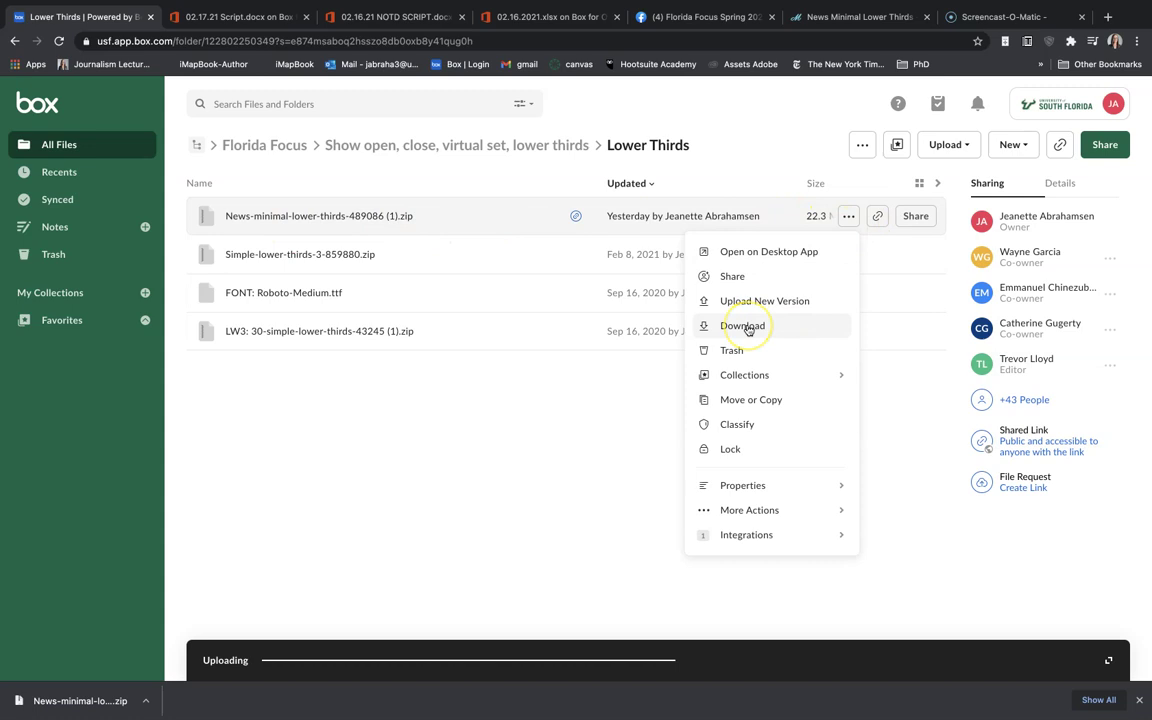
{"action": "left_click", "coordinate": [293, 498]}
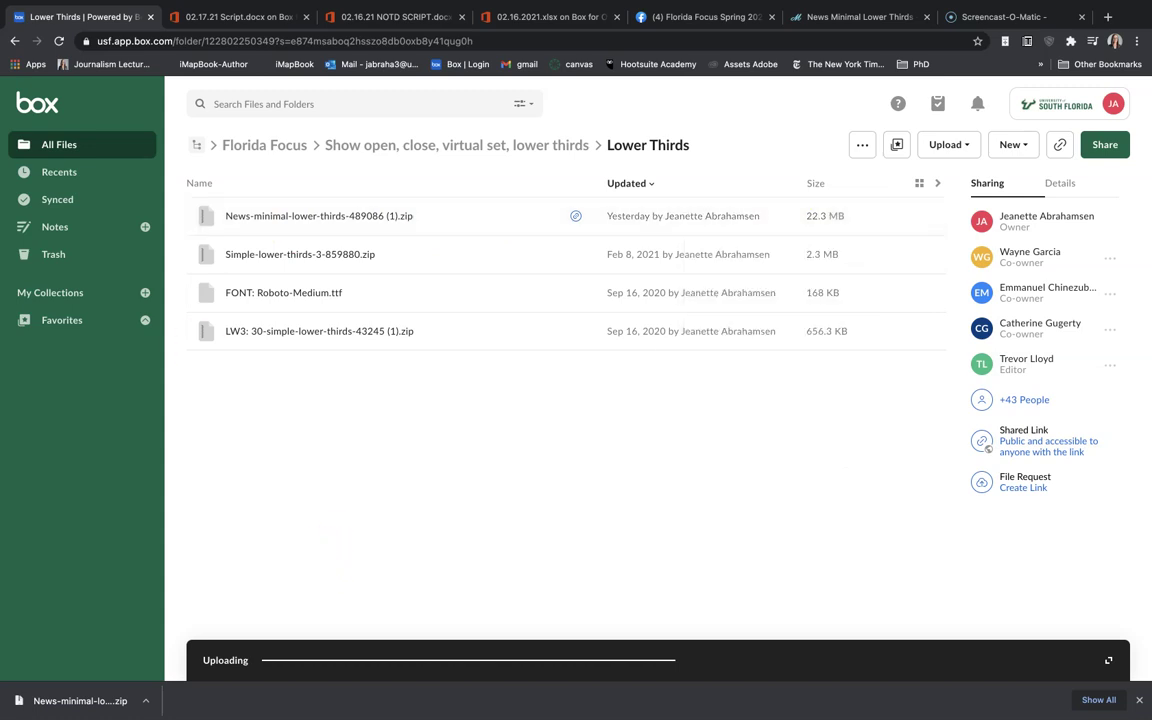
Switch to Finder and extract News-minimal-lower-thirds-489086 (1) (1).zip in the Downloads folder
{"action": "left_click", "coordinate": [47, 27]}
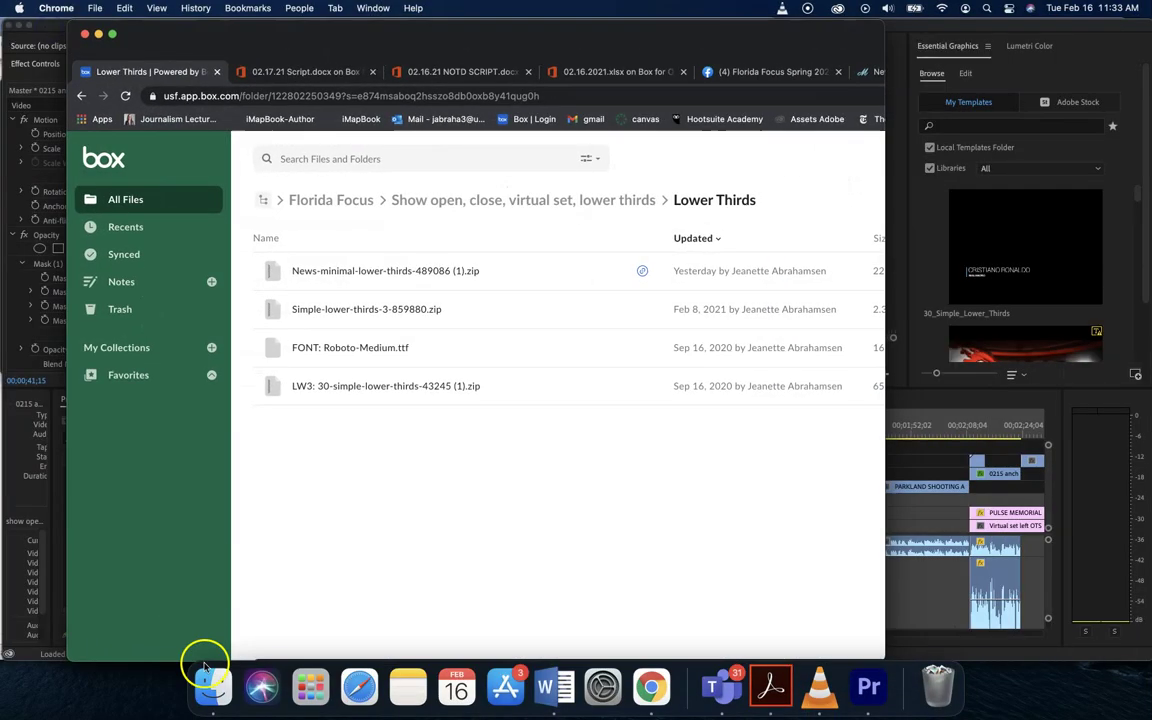
{"action": "left_click", "coordinate": [213, 686]}
{"action": "left_click", "coordinate": [88, 228]}
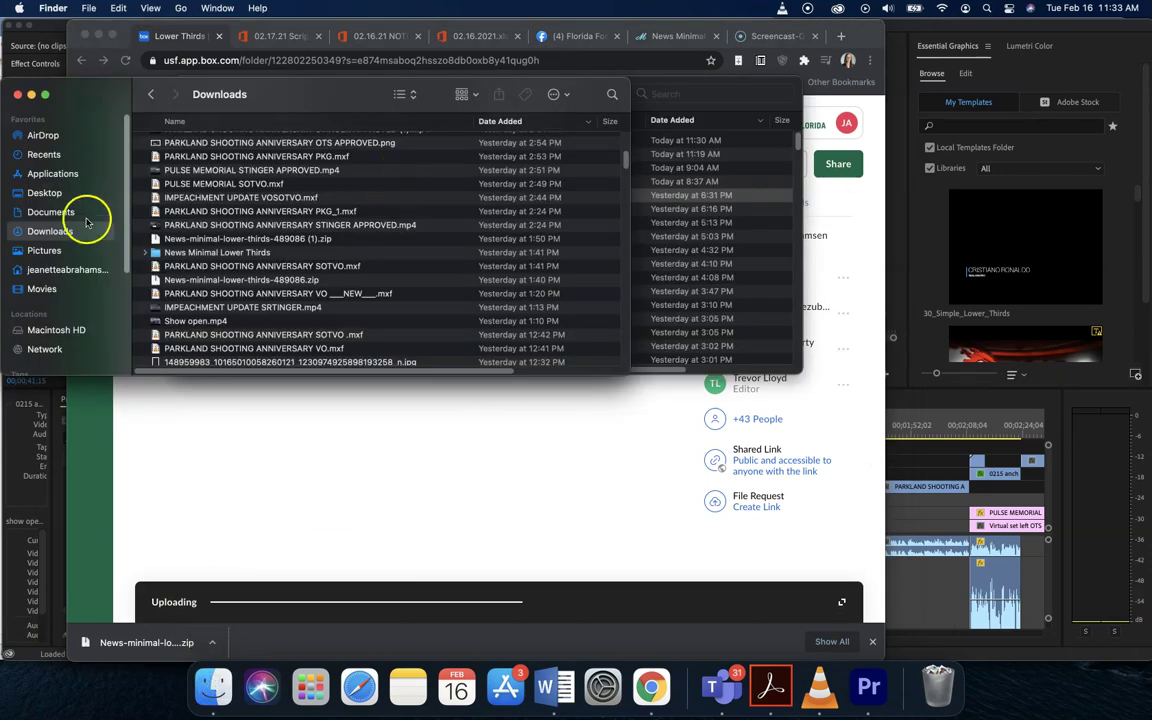
{"action": "scroll", "coordinate": [329, 231], "scroll_direction": "up", "scroll_amount": 5}
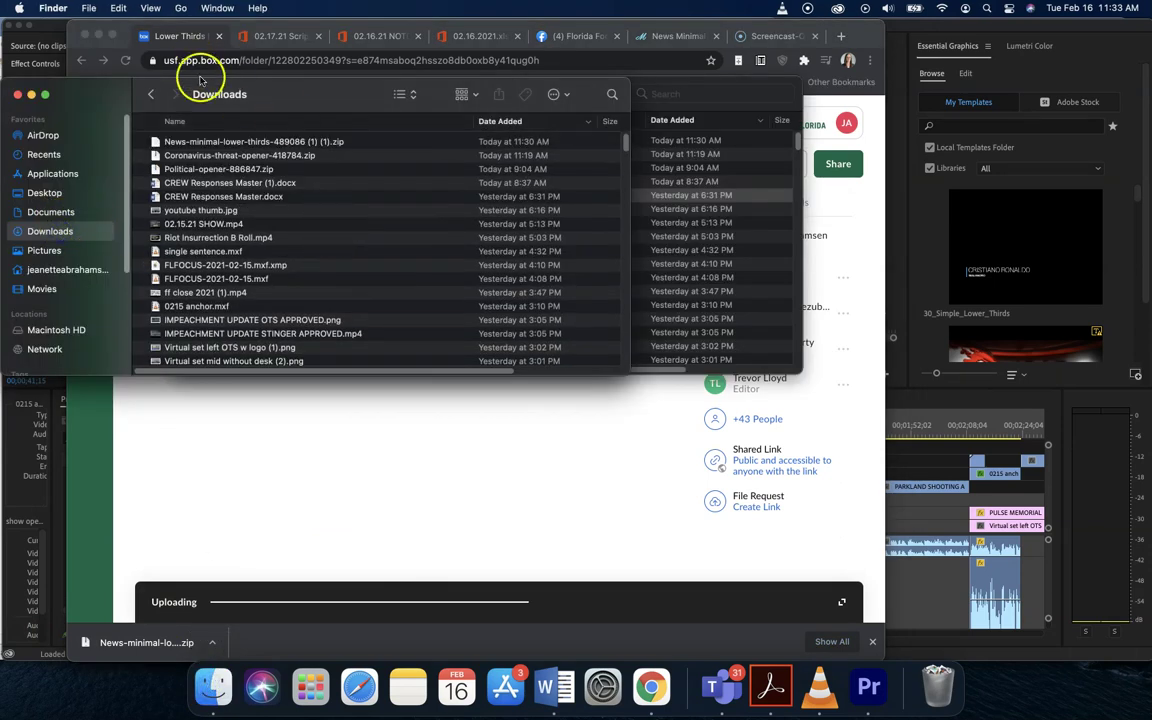
{"action": "double_click", "coordinate": [250, 145]}
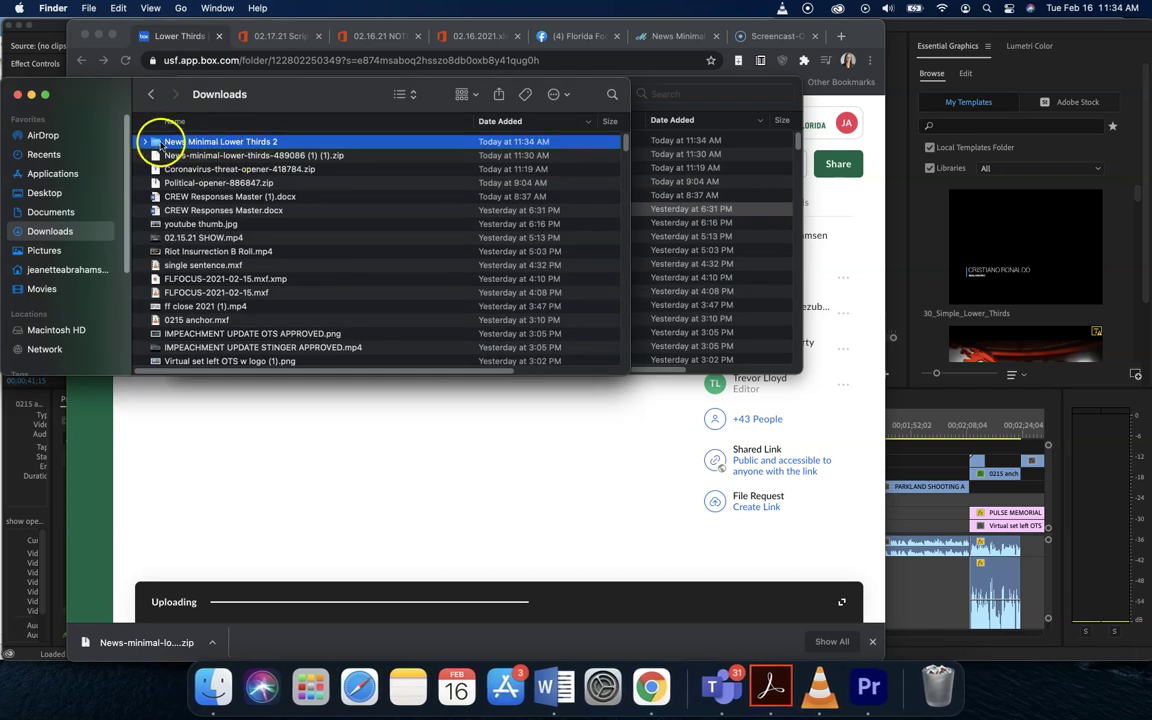
Expand the extracted News Minimal Lower Thirds 2 folder, read Font Link.txt in 03. Font, and close it
{"action": "left_click", "coordinate": [143, 143]}
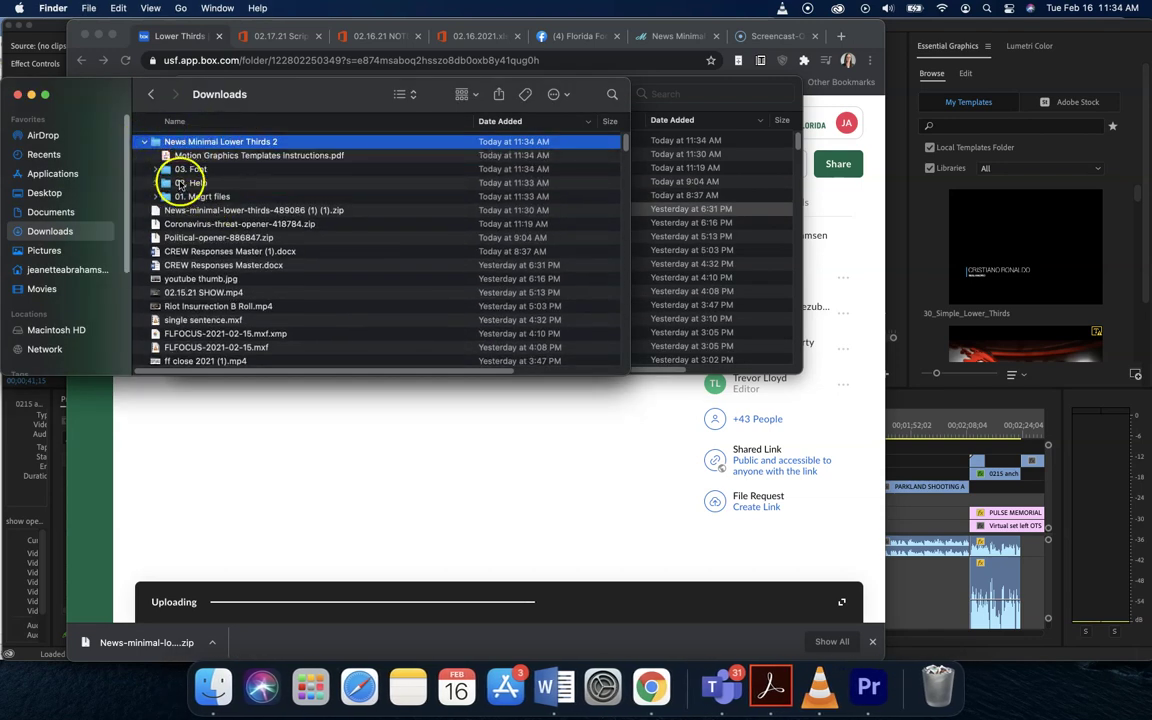
{"action": "left_click", "coordinate": [155, 169]}
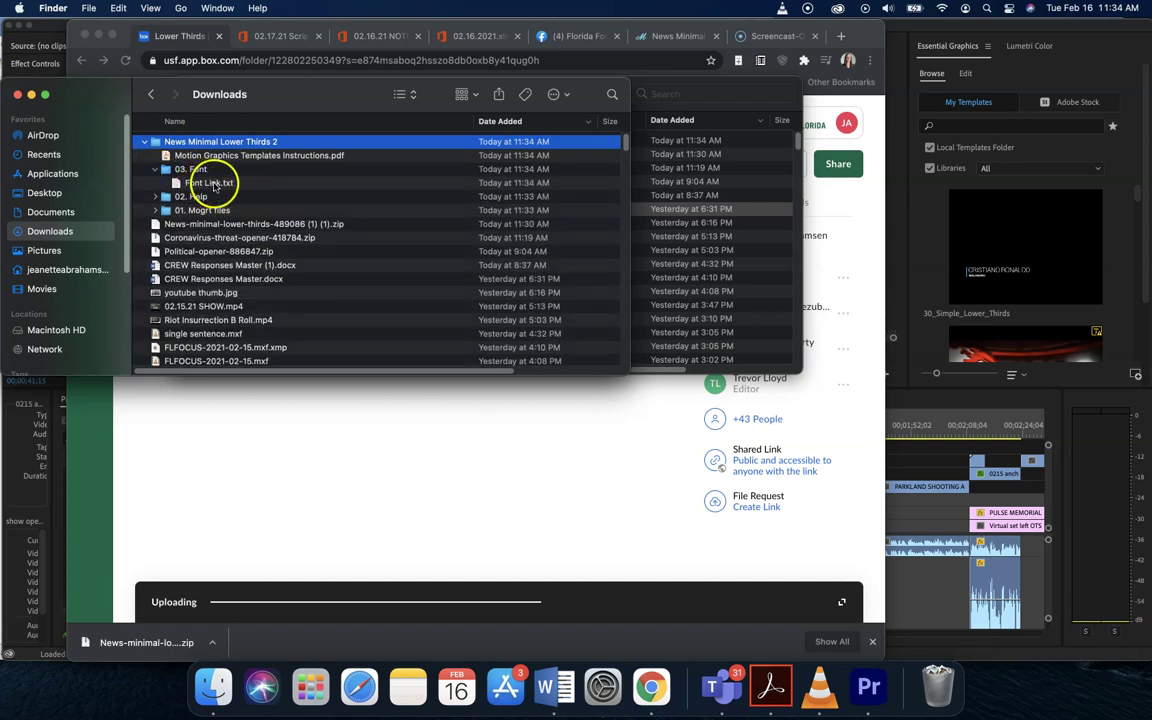
{"action": "double_click", "coordinate": [210, 185]}
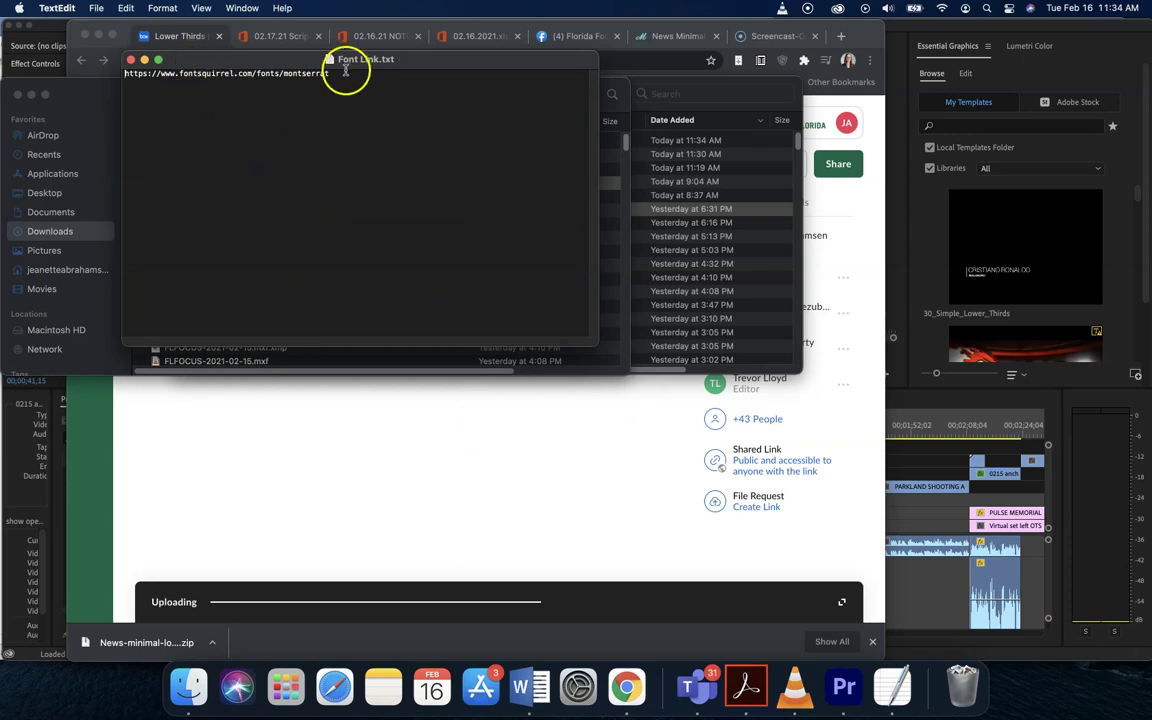
{"action": "left_click", "coordinate": [129, 60]}
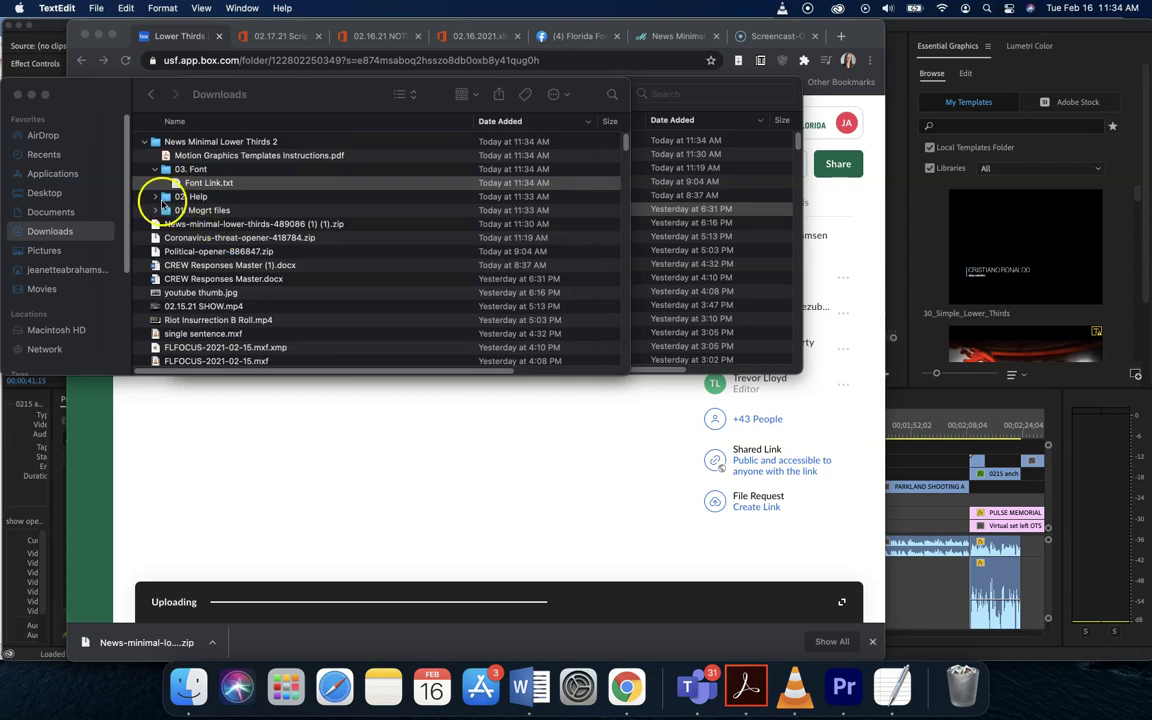
Look through the 02. Help and 01. Mogrt files folders and compare the templates with the Motion Array preview page
{"action": "left_click", "coordinate": [156, 196]}
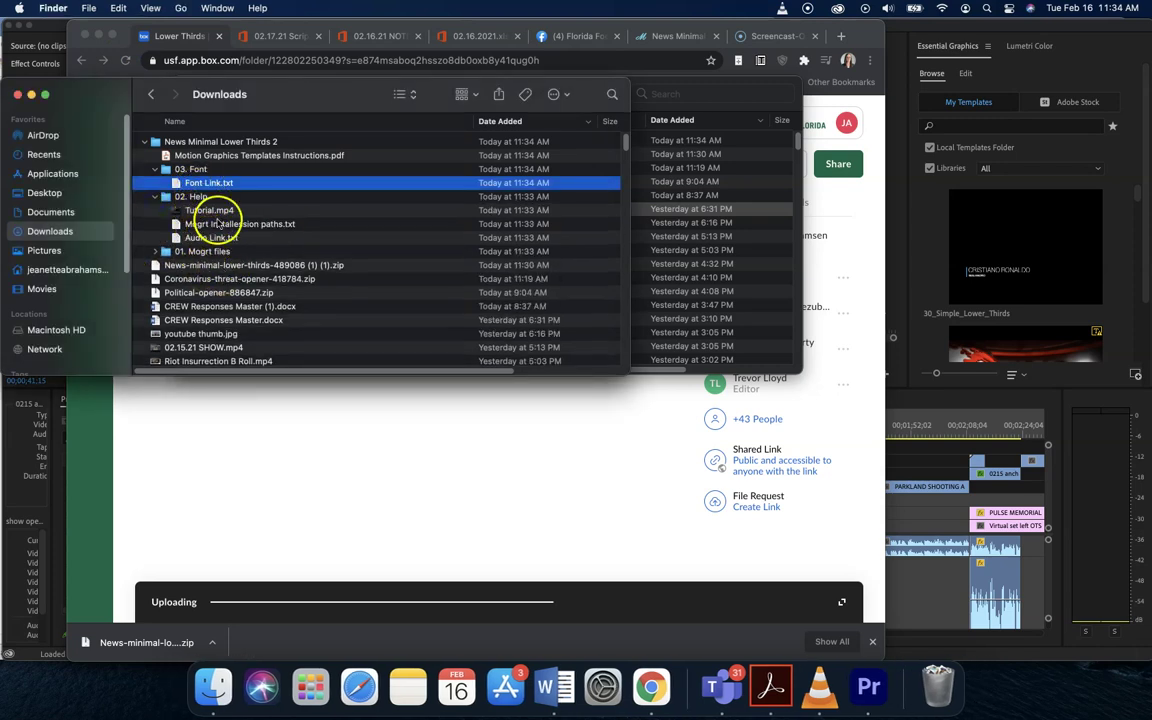
{"action": "left_click", "coordinate": [155, 251]}
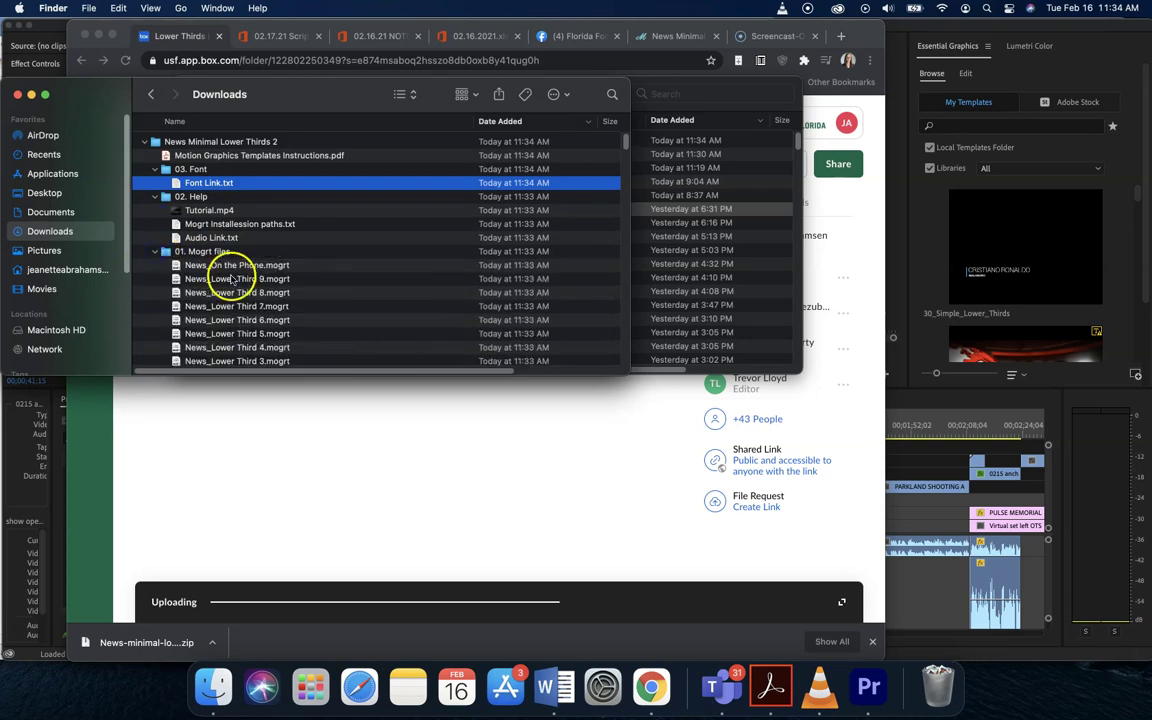
{"action": "scroll", "coordinate": [275, 252], "scroll_direction": "down", "scroll_amount": 3}
{"action": "scroll", "coordinate": [270, 258], "scroll_direction": "down", "scroll_amount": 5}
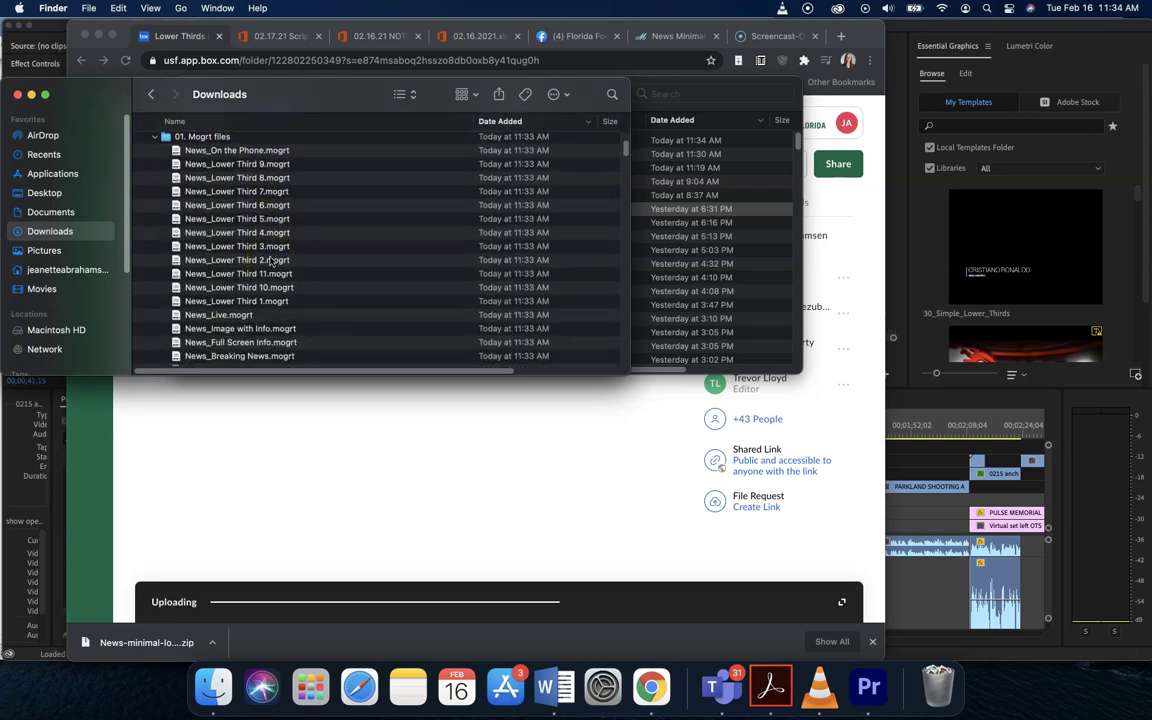
{"action": "left_click", "coordinate": [681, 37]}
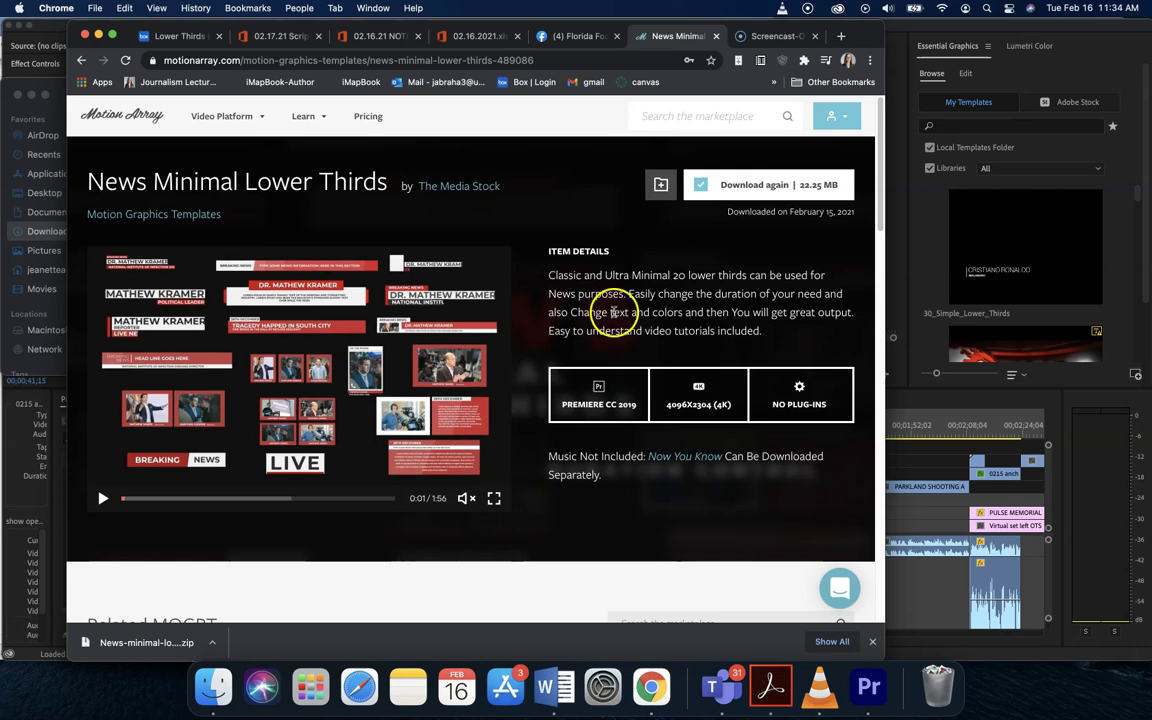
Switch to Premiere Pro and review the anchor's name lower third and the COMING UP lower thirds in the show open sequence
{"action": "left_click", "coordinate": [900, 32]}
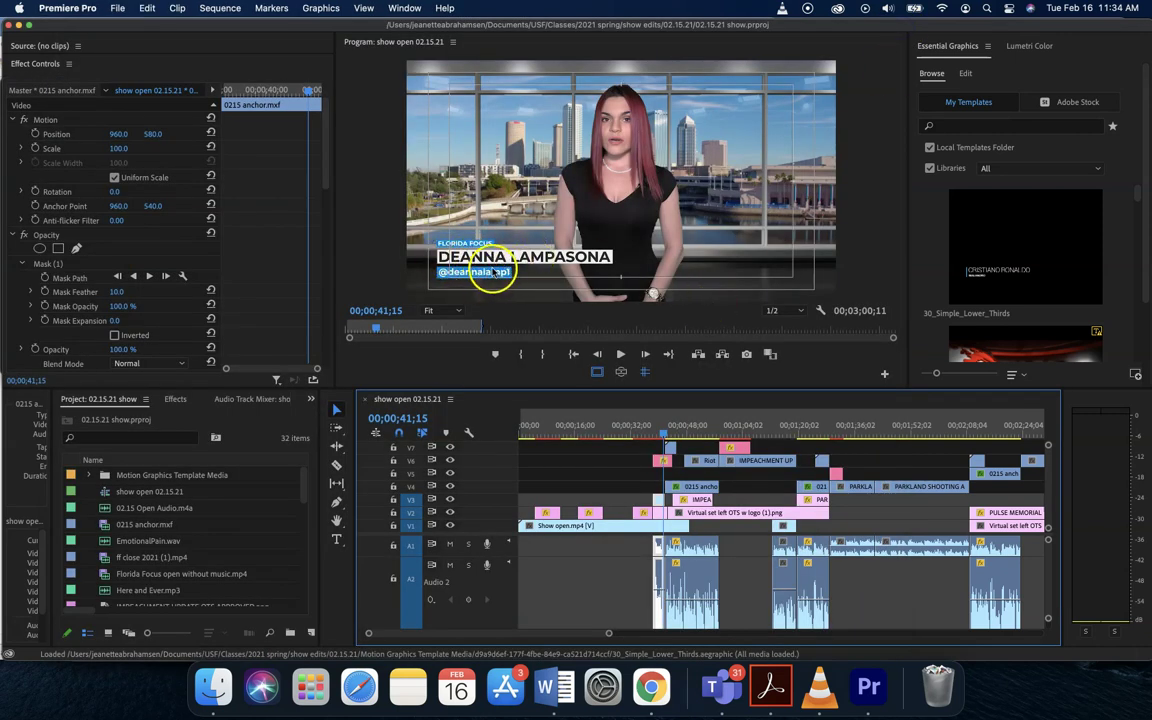
{"action": "left_click_drag", "start_coordinate": [662, 433], "coordinate": [651, 433]}
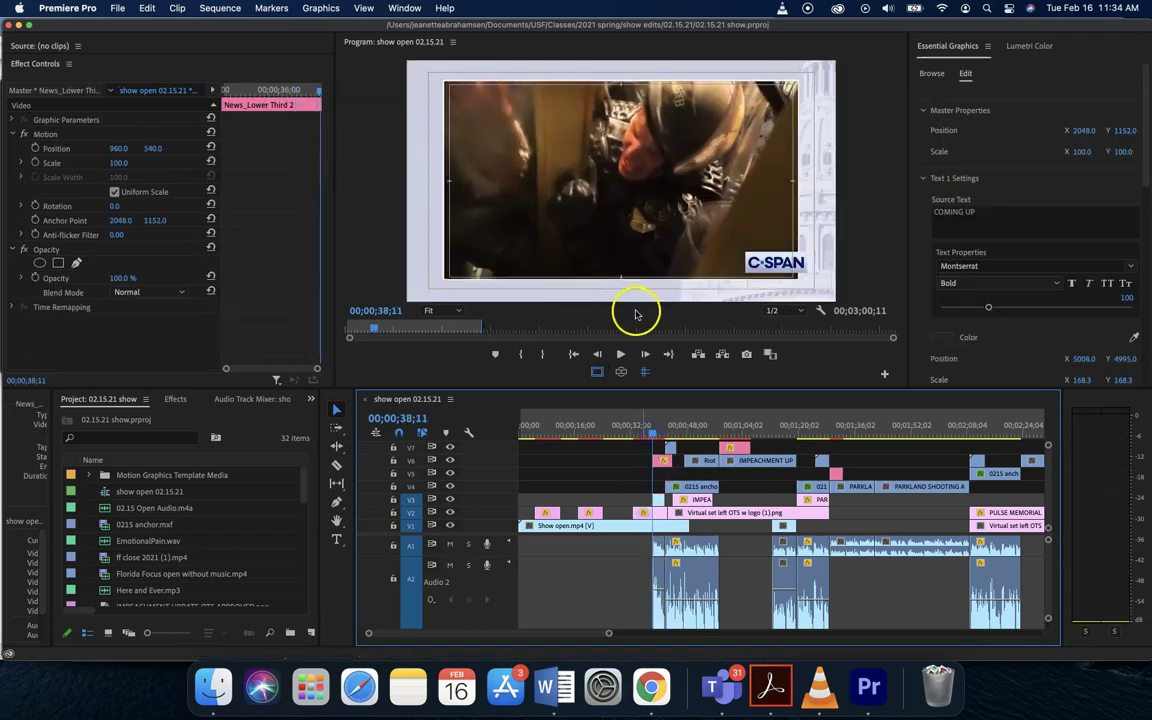
{"action": "left_click", "coordinate": [620, 355]}
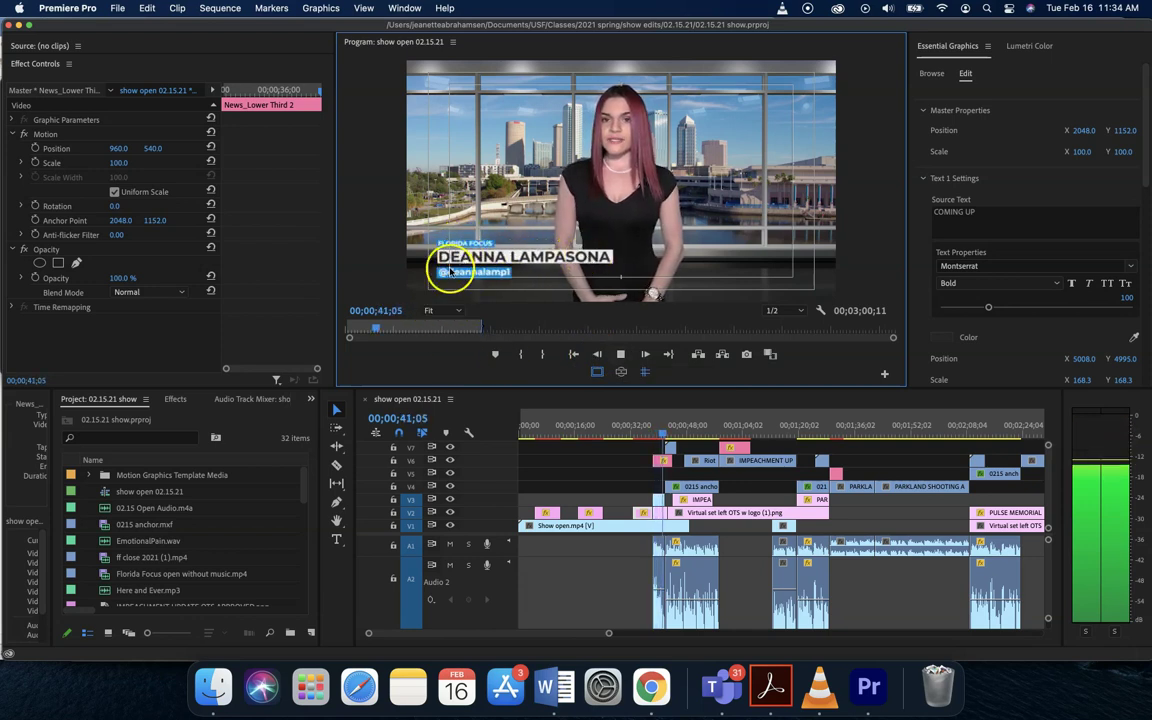
{"action": "left_click", "coordinate": [620, 354]}
{"action": "left_click", "coordinate": [657, 428]}
{"action": "left_click_drag", "start_coordinate": [657, 429], "coordinate": [658, 429]}
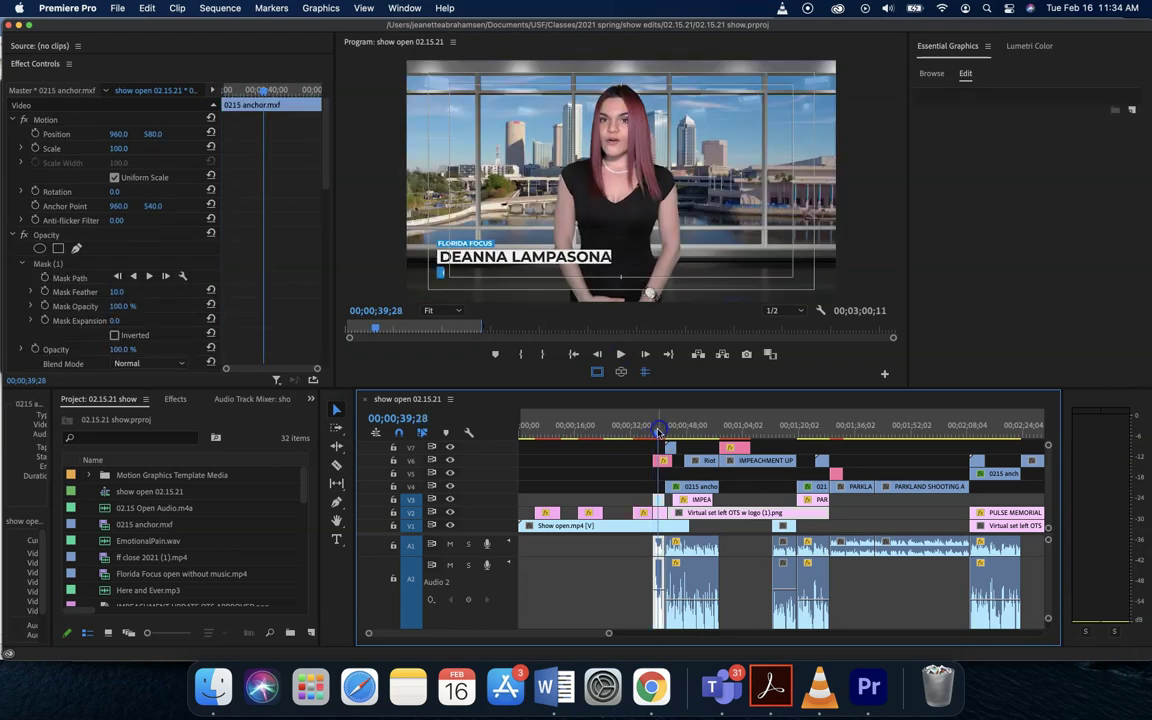
{"action": "left_click", "coordinate": [592, 428]}
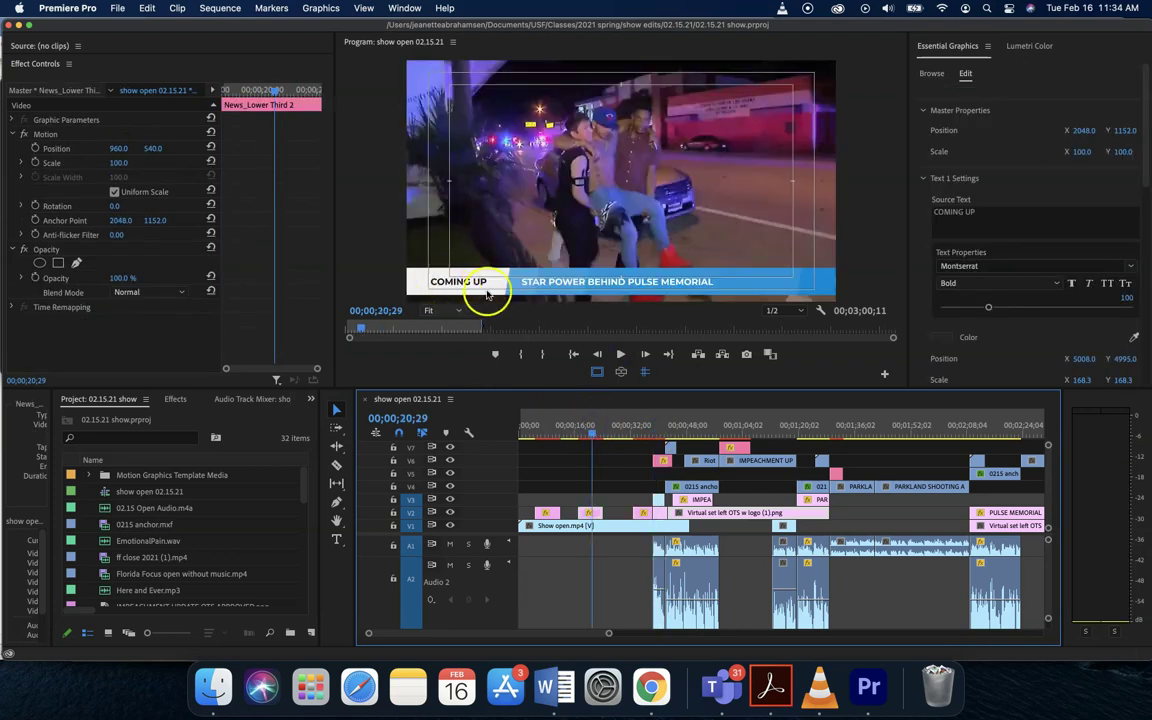
{"action": "left_click_drag", "start_coordinate": [540, 433], "coordinate": [556, 432]}
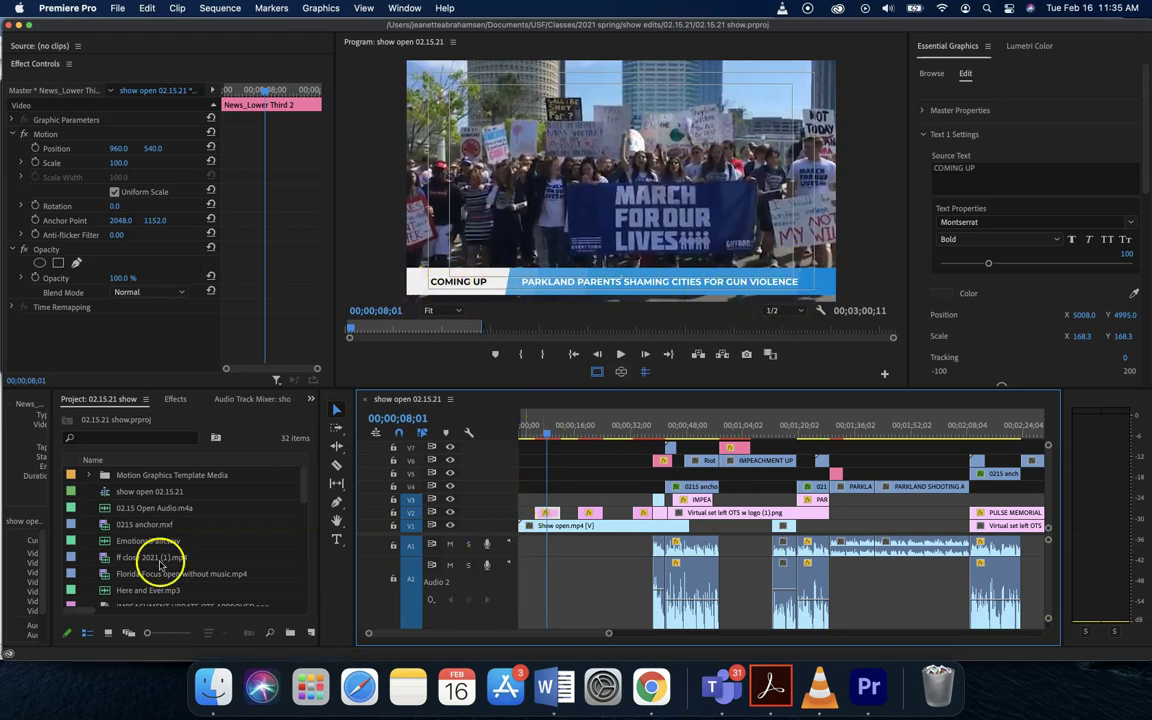
Switch to Finder and locate News_Lower Third 1.mogrt and News_Lower Third 2.mogrt among the extracted template files
{"action": "left_click", "coordinate": [213, 685]}
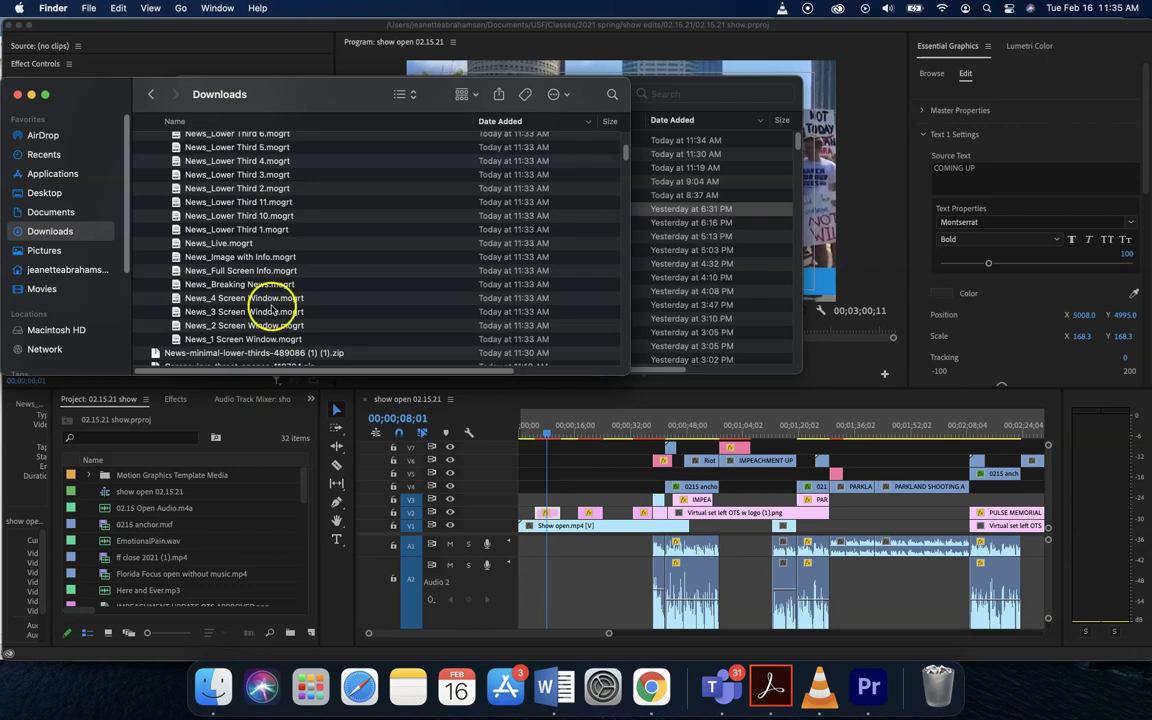
{"action": "scroll", "coordinate": [268, 178], "scroll_direction": "up", "scroll_amount": 1}
{"action": "scroll", "coordinate": [268, 178], "scroll_direction": "up", "scroll_amount": 1}
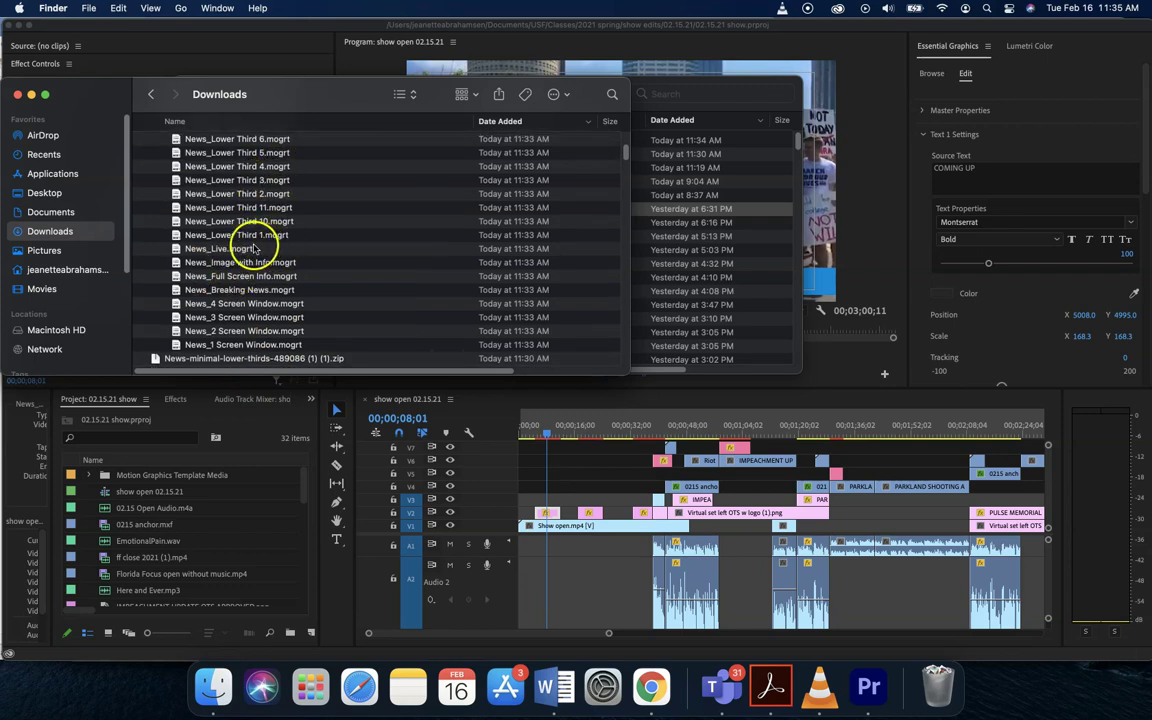
{"action": "left_click", "coordinate": [199, 237]}
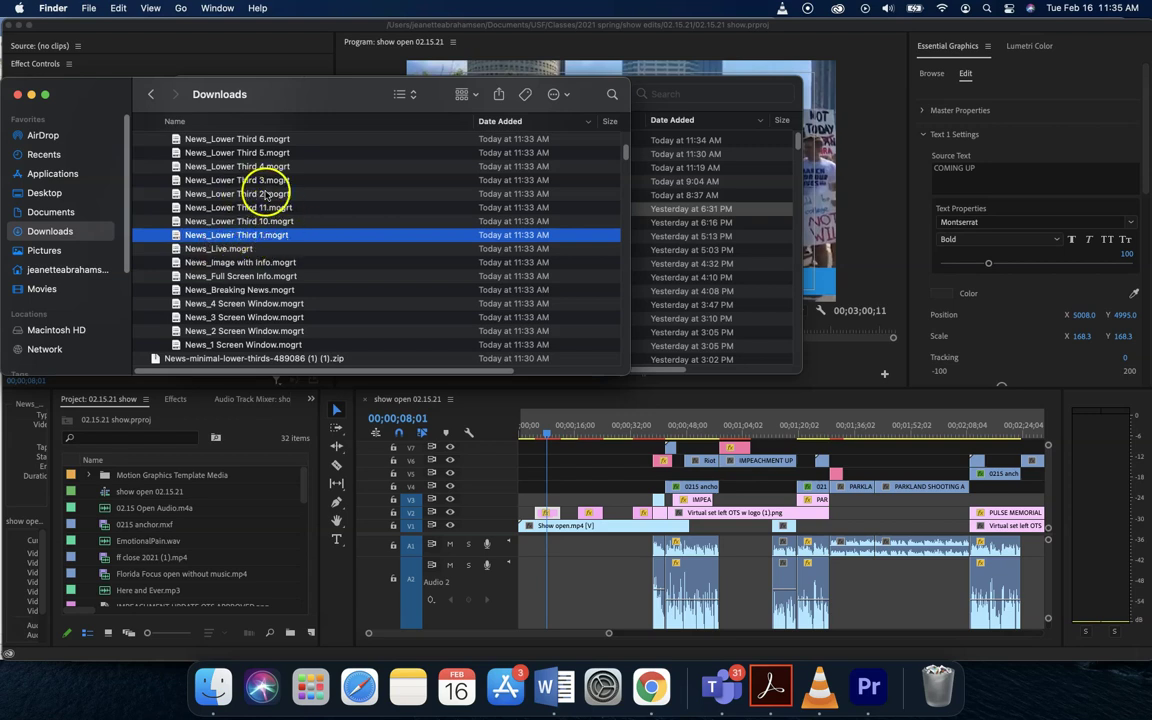
{"action": "left_click", "coordinate": [229, 196]}
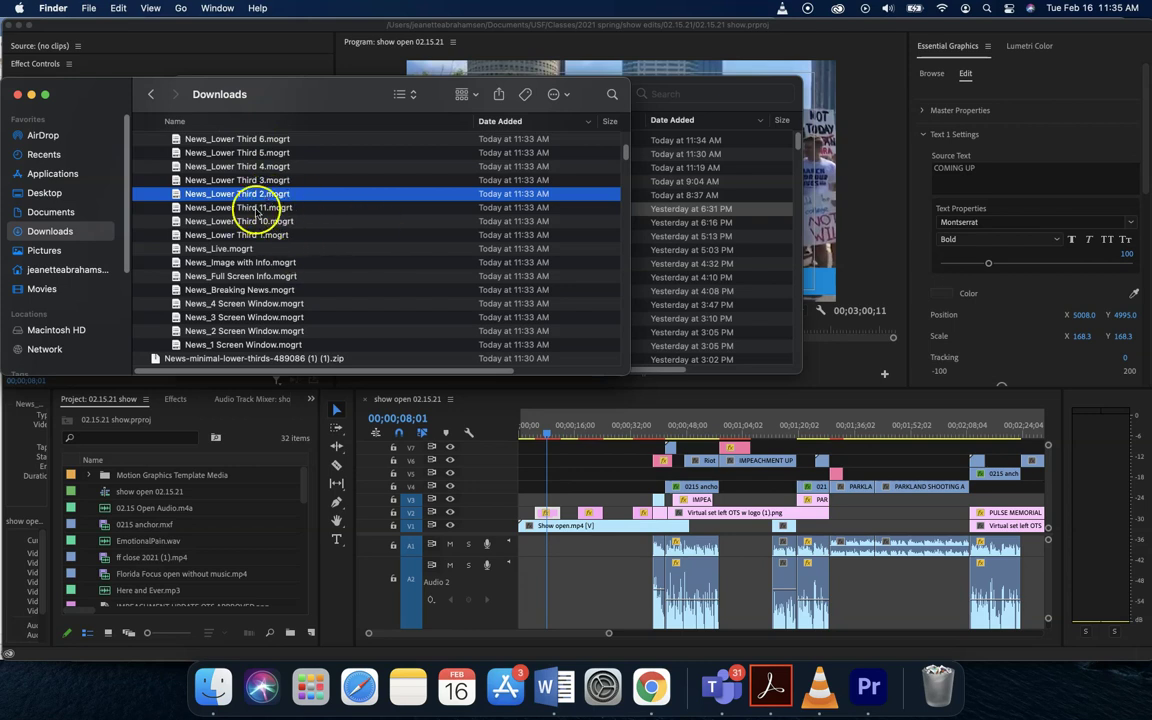
{"action": "left_click", "coordinate": [262, 236]}
Return to Premiere Pro, widen the Essential Graphics area, and display the available graphics templates
{"action": "left_click", "coordinate": [615, 33]}
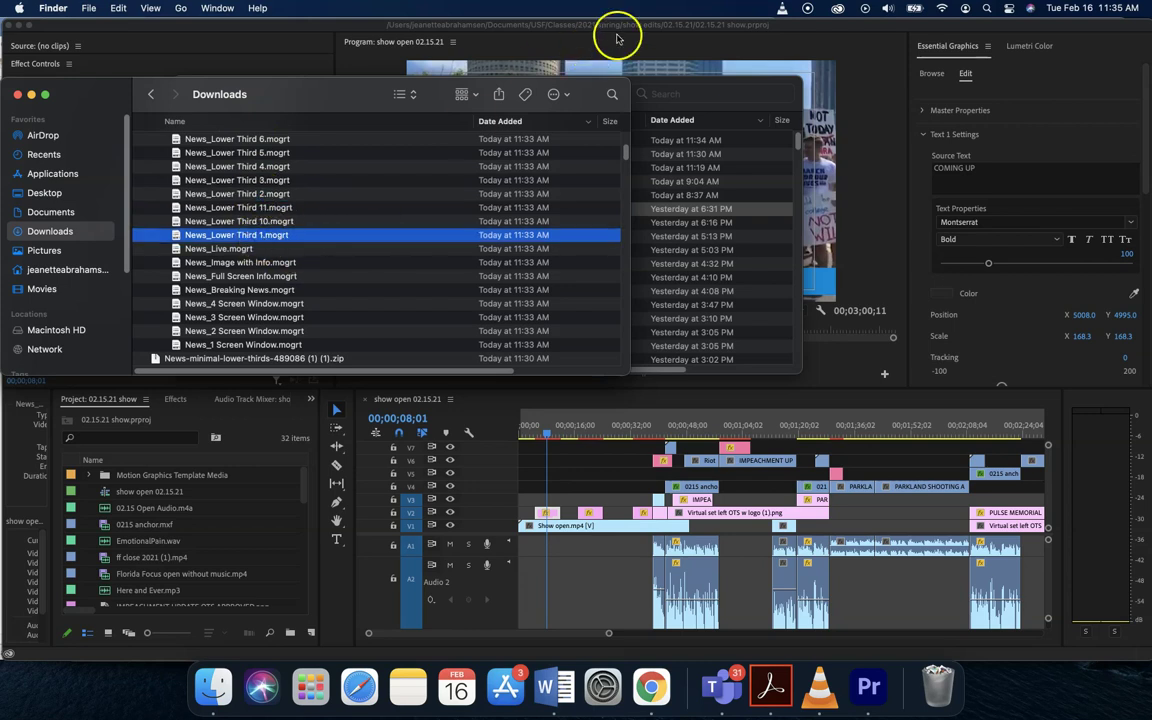
{"action": "left_click_drag", "start_coordinate": [908, 193], "coordinate": [640, 193]}
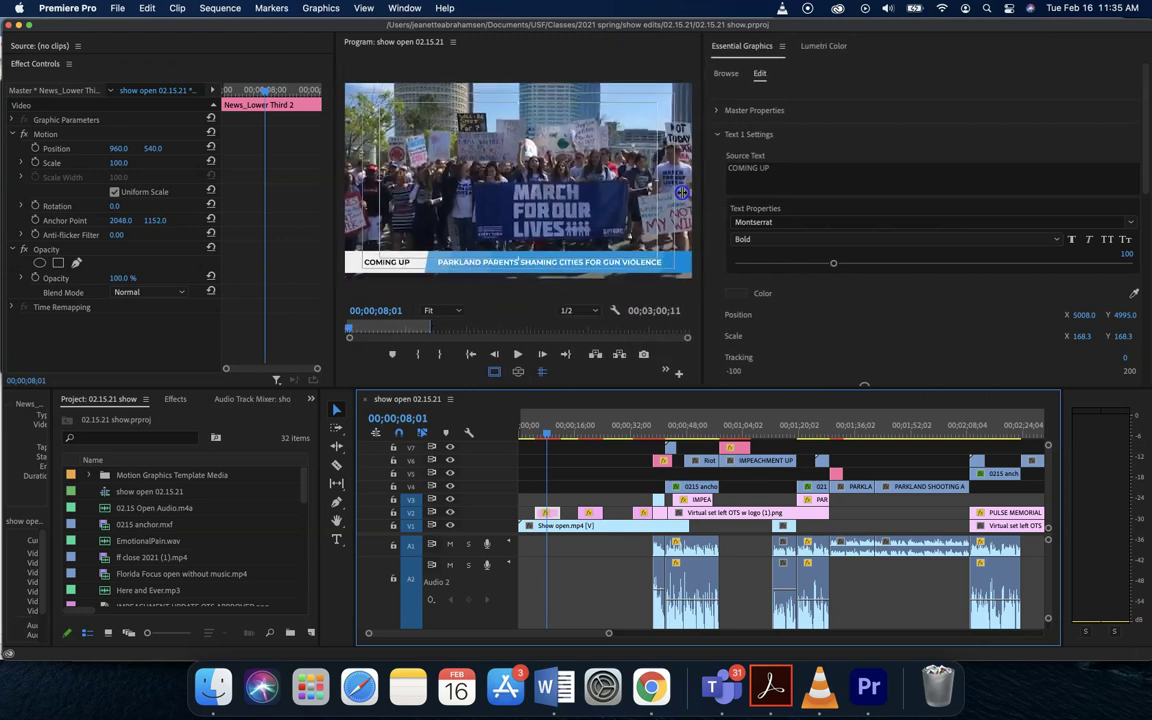
{"action": "left_click", "coordinate": [668, 48]}
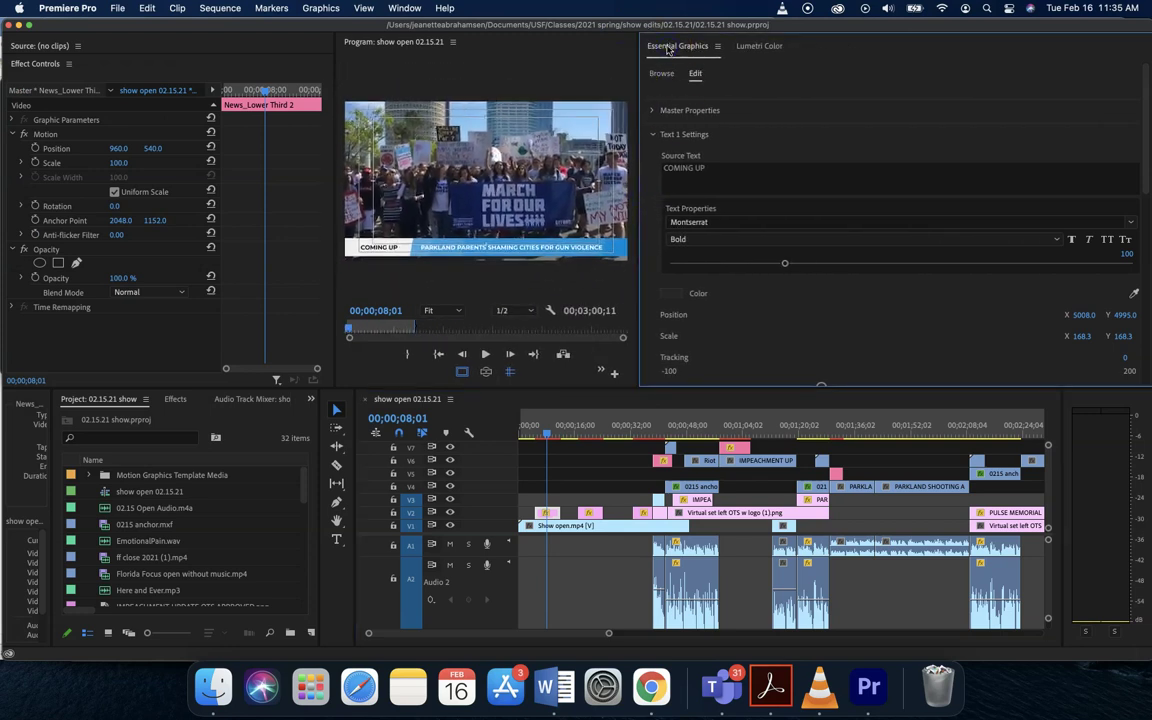
{"action": "left_click", "coordinate": [661, 74]}
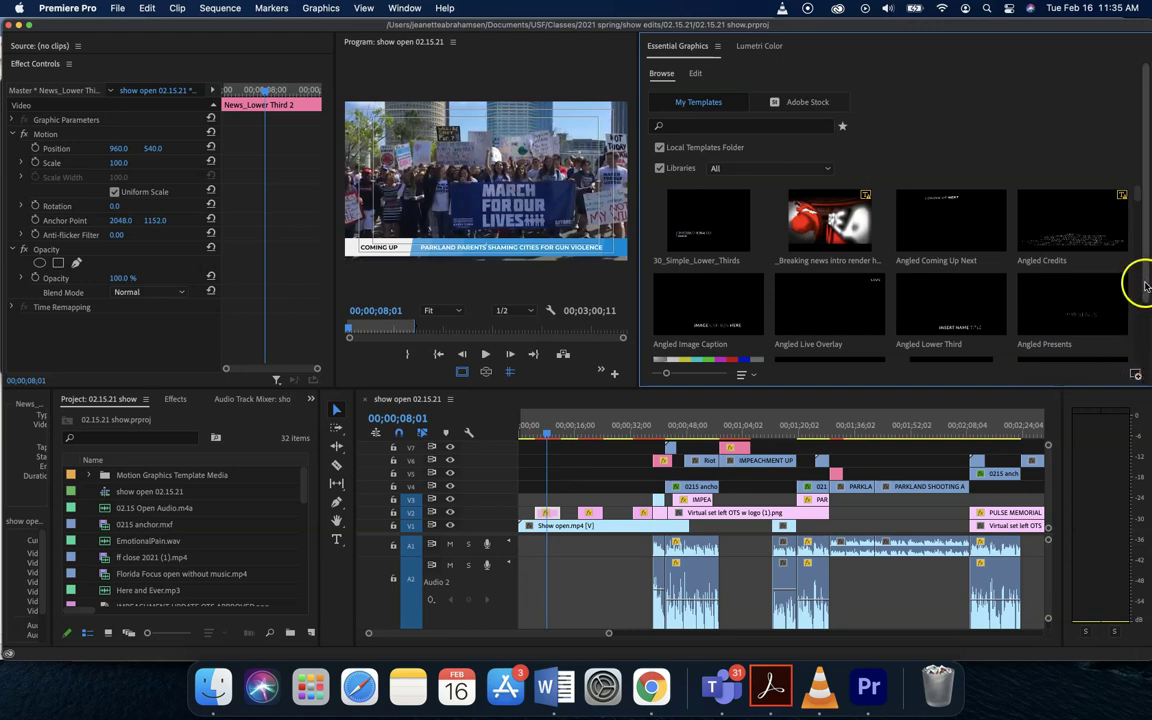
Install the News_Lower Third 1.mogrt motion graphics template from the 01. Mogrt files folder
{"action": "mouse_move", "coordinate": [1147, 297]}
{"action": "left_mouse_down"}
{"action": "mouse_move", "coordinate": [1142, 326]}
{"action": "mouse_move", "coordinate": [1144, 299]}
{"action": "left_mouse_up"}
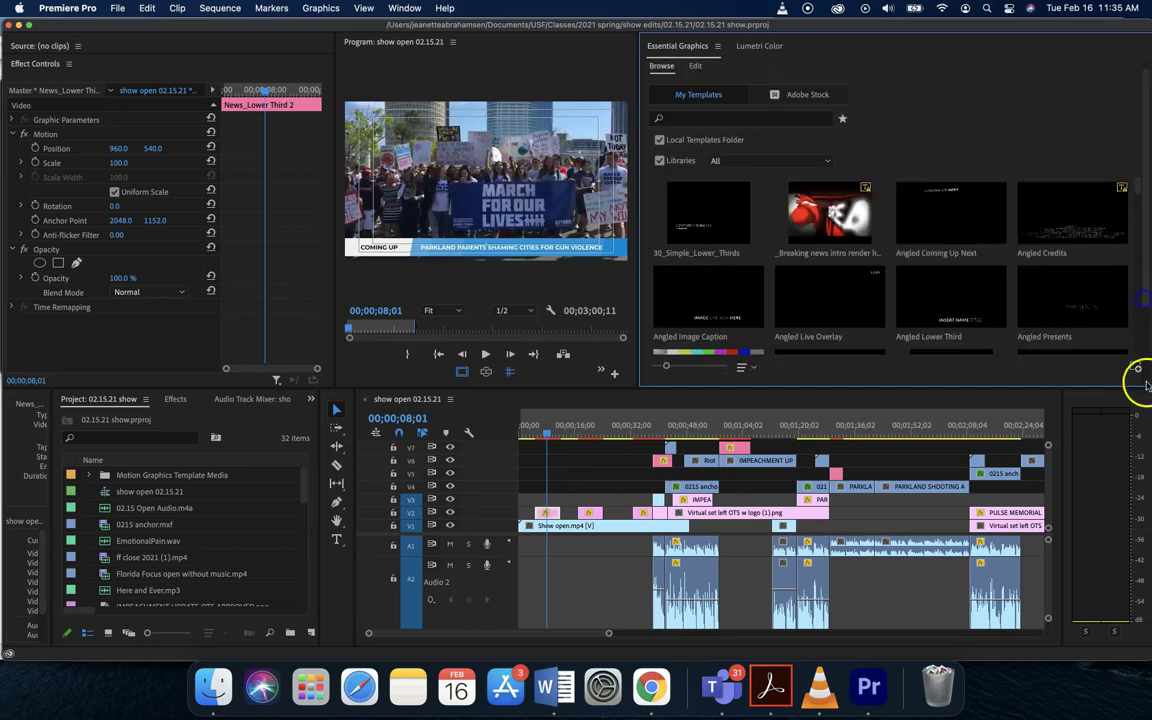
{"action": "left_click", "coordinate": [1137, 369]}
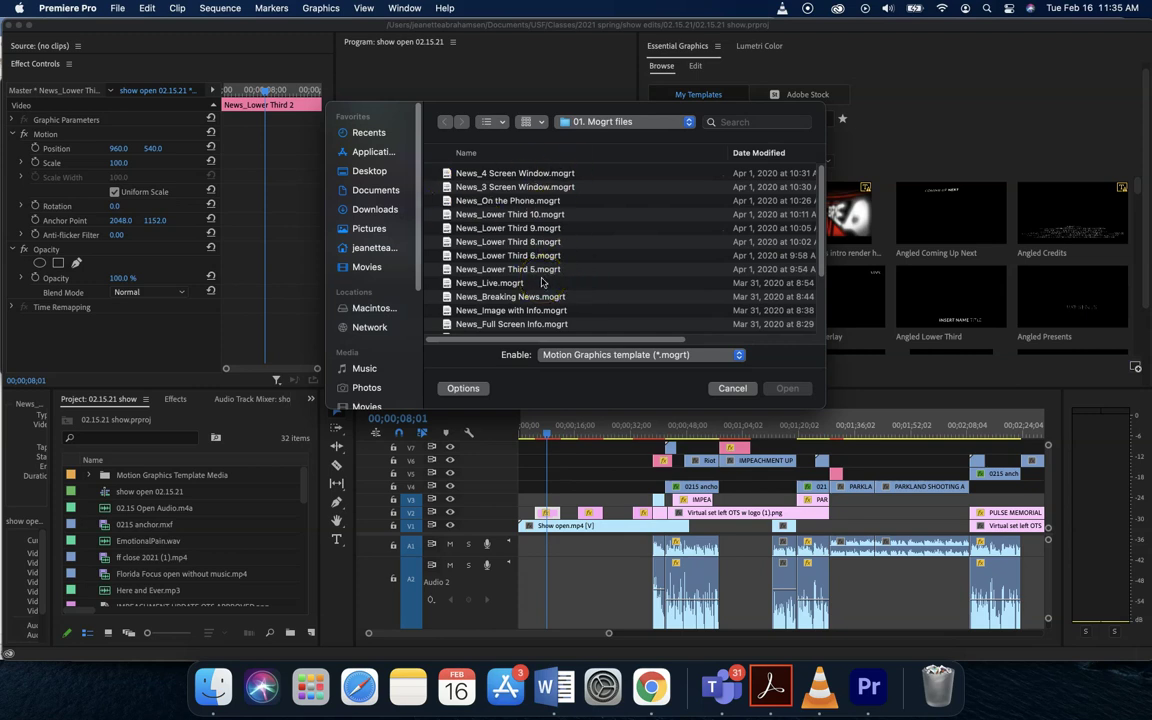
{"action": "scroll", "coordinate": [542, 283], "scroll_direction": "down", "scroll_amount": 1}
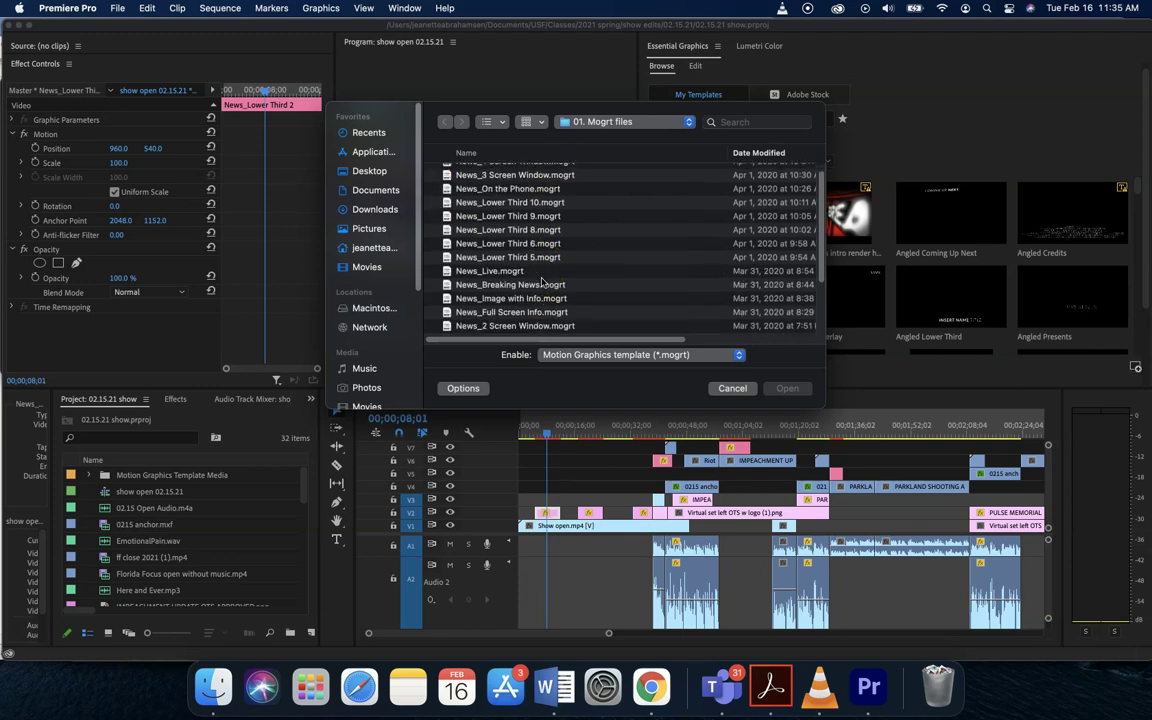
{"action": "scroll", "coordinate": [541, 280], "scroll_direction": "down", "scroll_amount": 2}
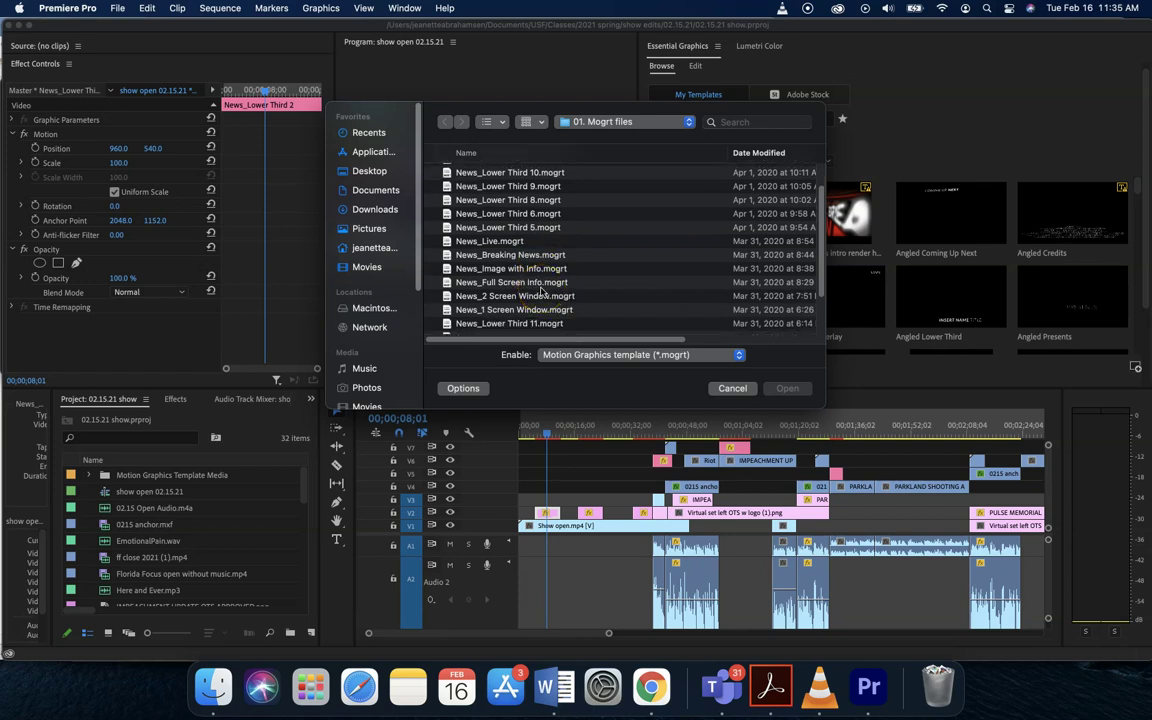
{"action": "scroll", "coordinate": [542, 290], "scroll_direction": "down", "scroll_amount": 5}
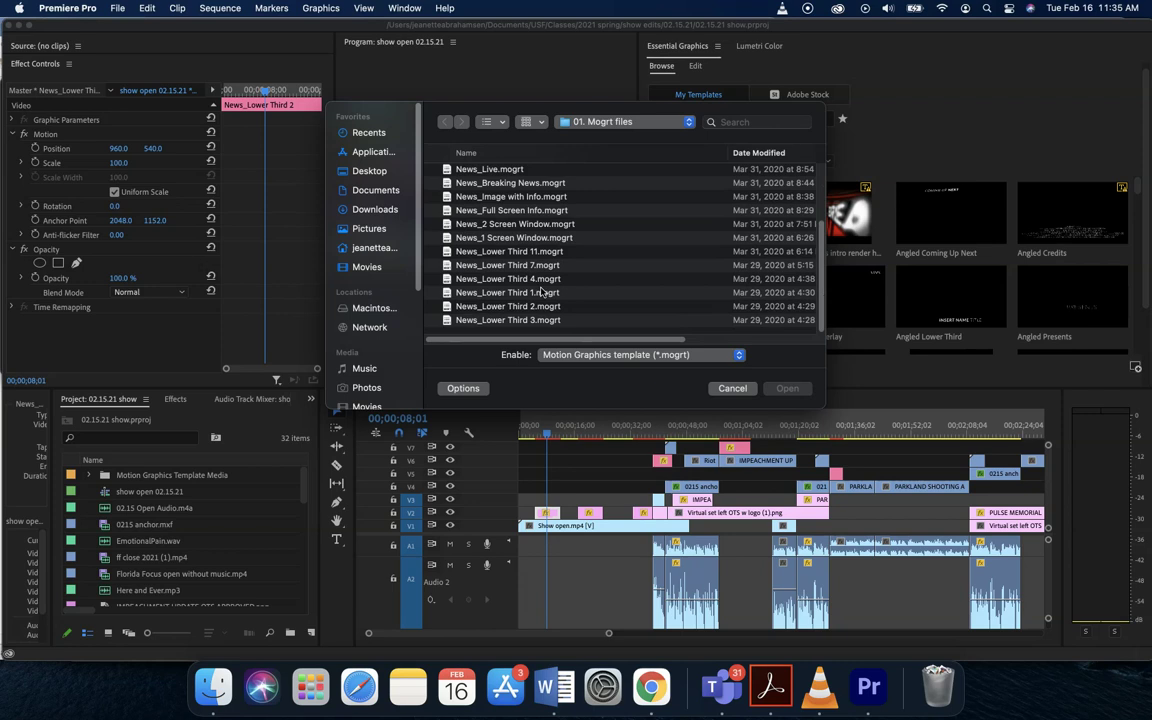
{"action": "left_click", "coordinate": [494, 295]}
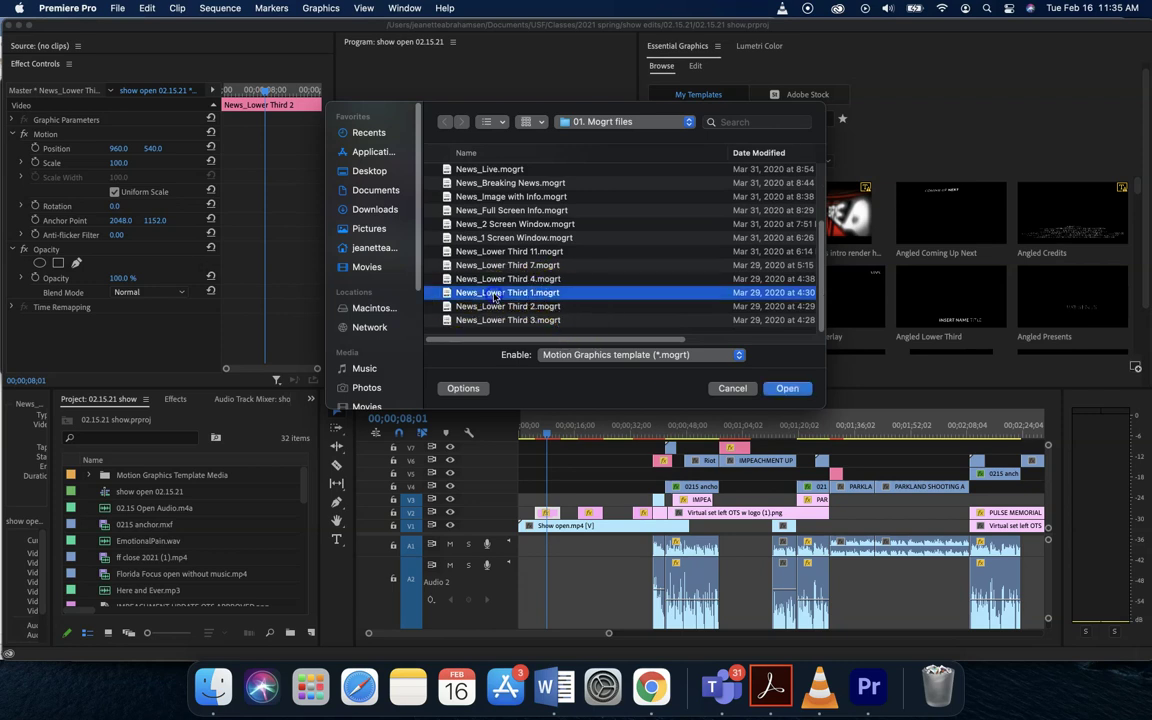
{"action": "left_click", "coordinate": [795, 389]}
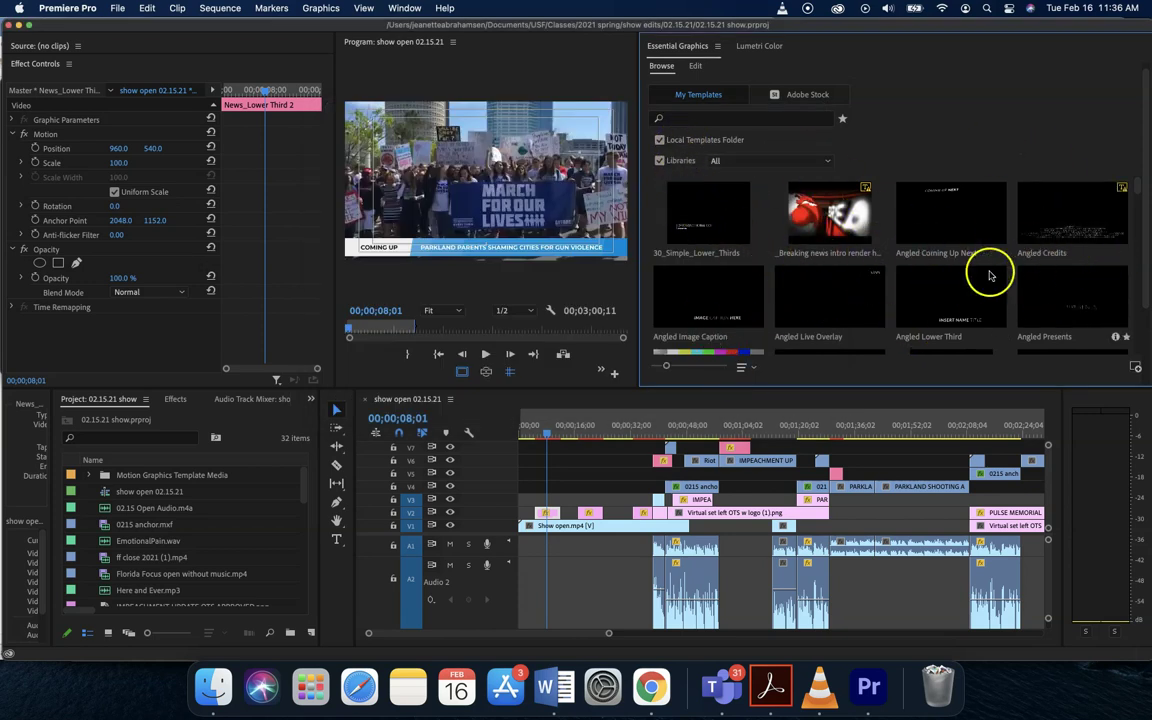
Switch to Chrome to check the News Minimal Lower Thirds preview page, and return to Premiere Pro
{"action": "left_click", "coordinate": [680, 118]}
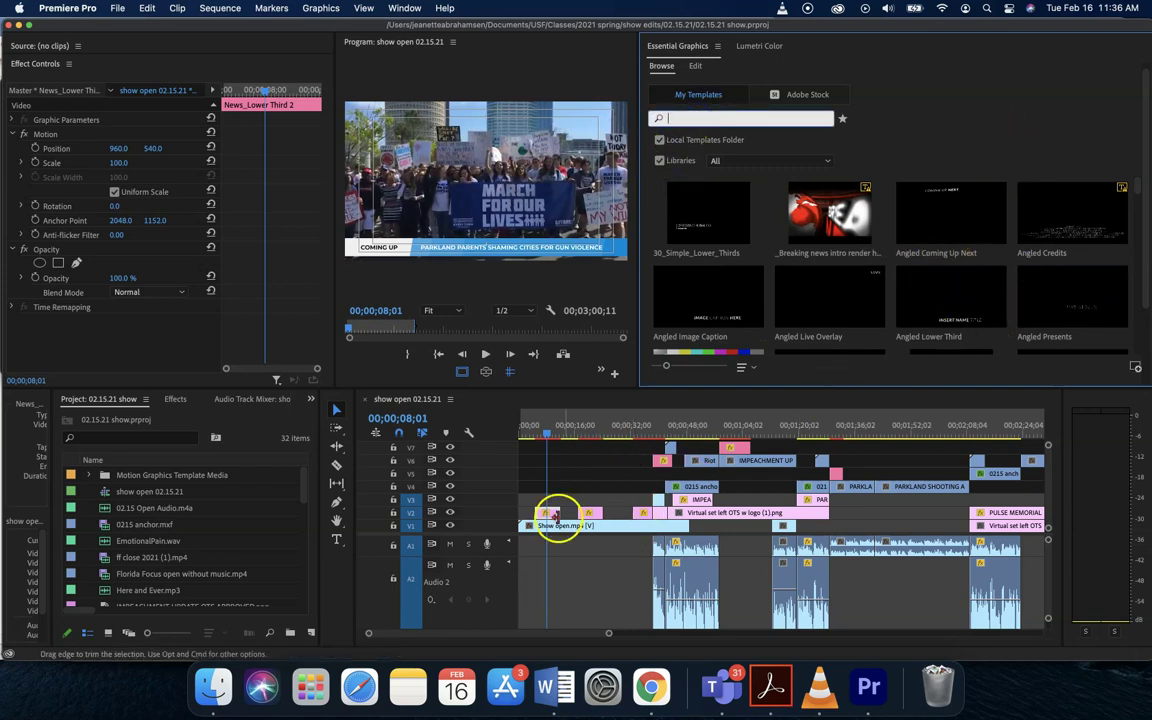
{"action": "left_click", "coordinate": [651, 688]}
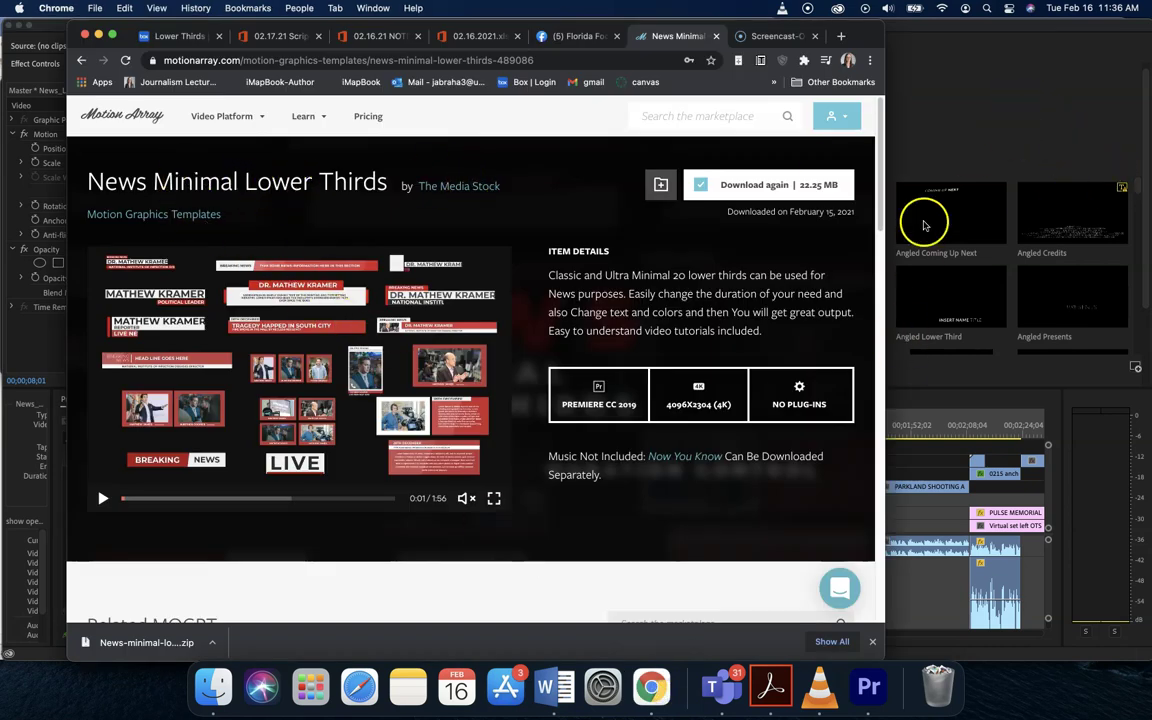
{"action": "left_click", "coordinate": [944, 98]}
Find the News_Lower Third 2 template and place it on track V4 above the show open, between the first two COMING UP lower thirds
{"action": "scroll", "coordinate": [855, 322], "scroll_direction": "down", "scroll_amount": 15}
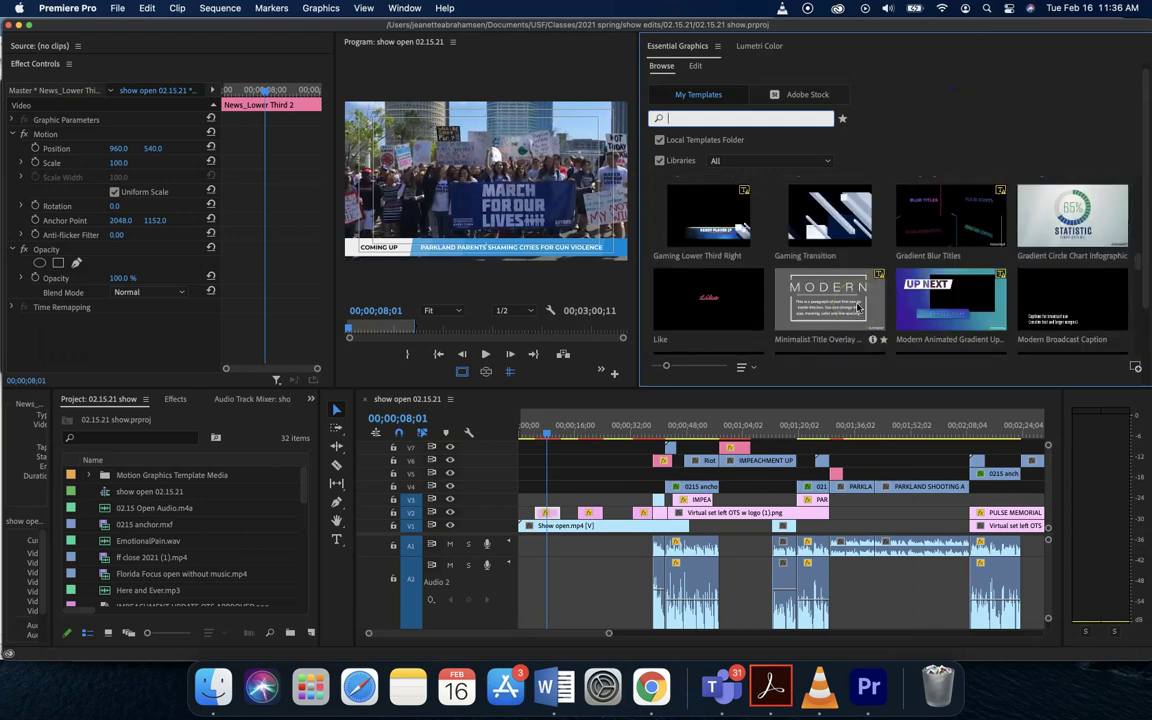
{"action": "scroll", "coordinate": [857, 307], "scroll_direction": "down", "scroll_amount": 10}
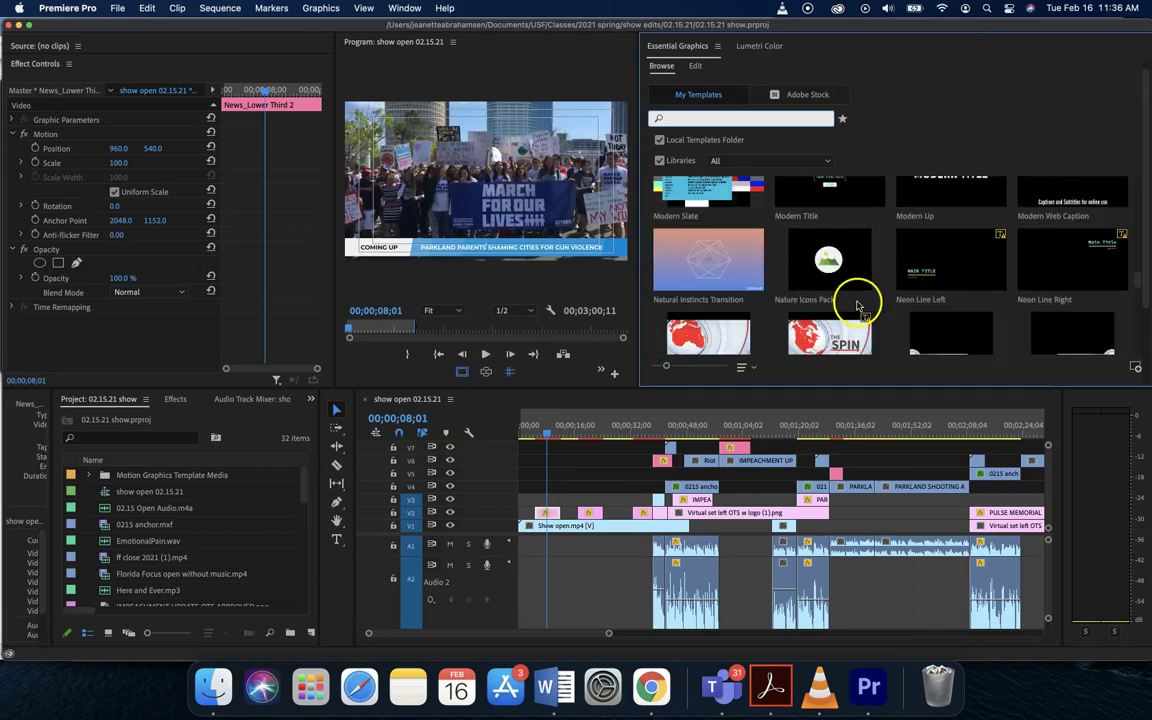
{"action": "scroll", "coordinate": [857, 306], "scroll_direction": "down", "scroll_amount": 5}
{"action": "scroll", "coordinate": [857, 306], "scroll_direction": "down", "scroll_amount": 2}
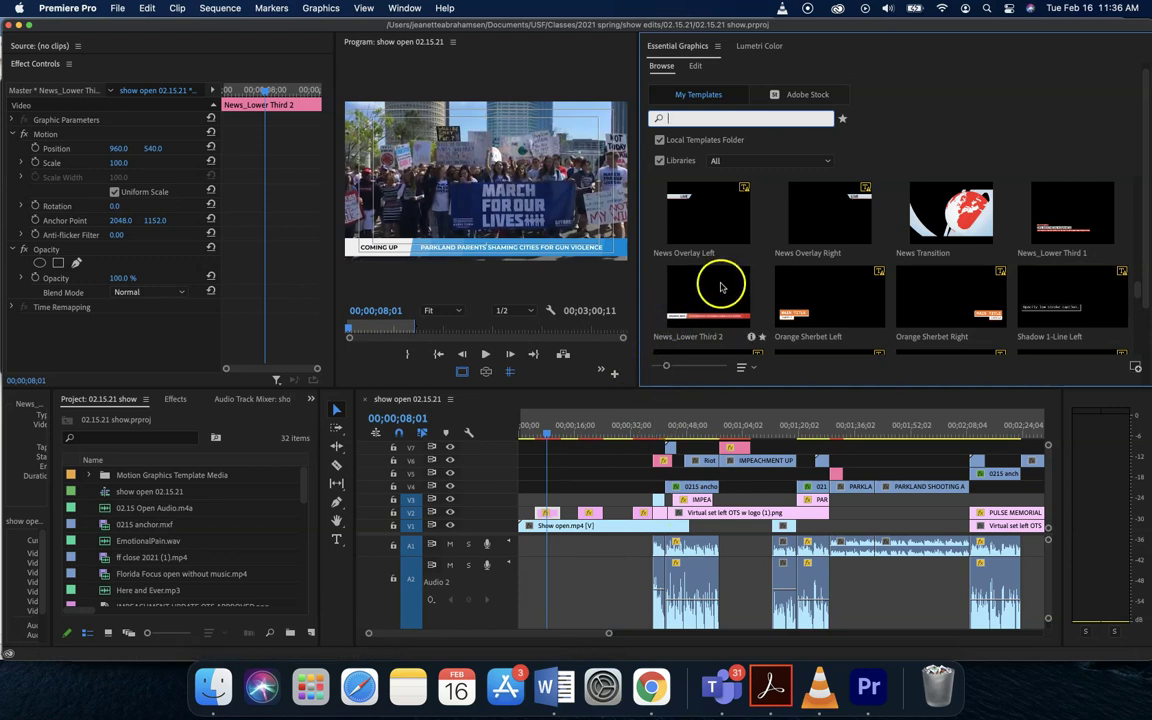
{"action": "left_click_drag", "start_coordinate": [665, 300], "coordinate": [566, 490]}
Position the playhead at 00;00;15;08 over the new lower third and enlarge the program preview
{"action": "left_click", "coordinate": [569, 430]}
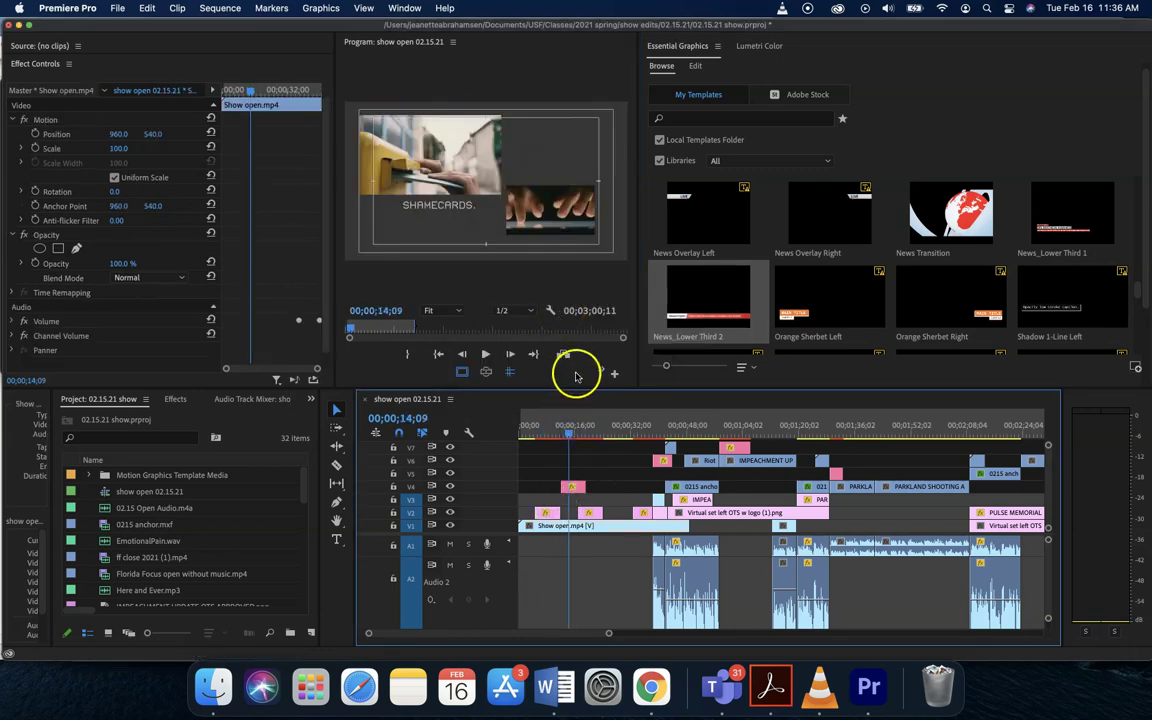
{"action": "left_click", "coordinate": [575, 433]}
{"action": "left_click_drag", "start_coordinate": [575, 435], "coordinate": [571, 434]}
{"action": "left_click_drag", "start_coordinate": [651, 368], "coordinate": [872, 380]}
Scale the new News_Lower Third 2 clip on track V4 to the frame size
{"action": "left_click", "coordinate": [573, 487]}
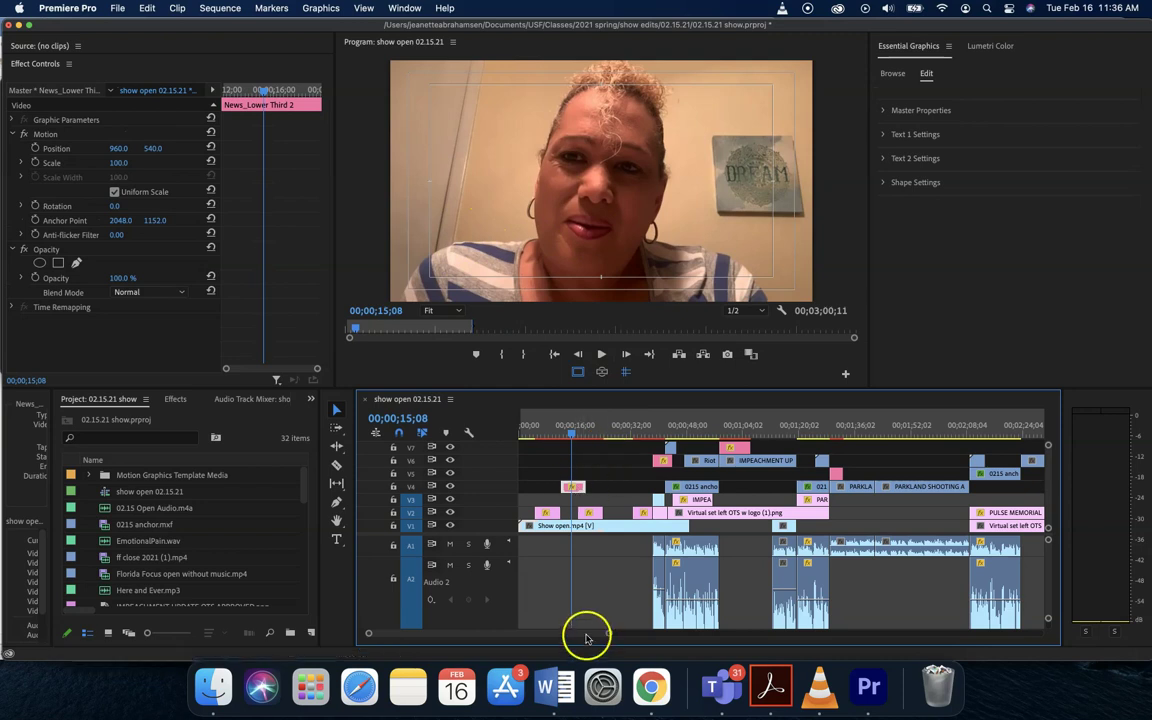
{"action": "left_click_drag", "start_coordinate": [607, 633], "coordinate": [565, 632]}
{"action": "left_click", "coordinate": [668, 487]}
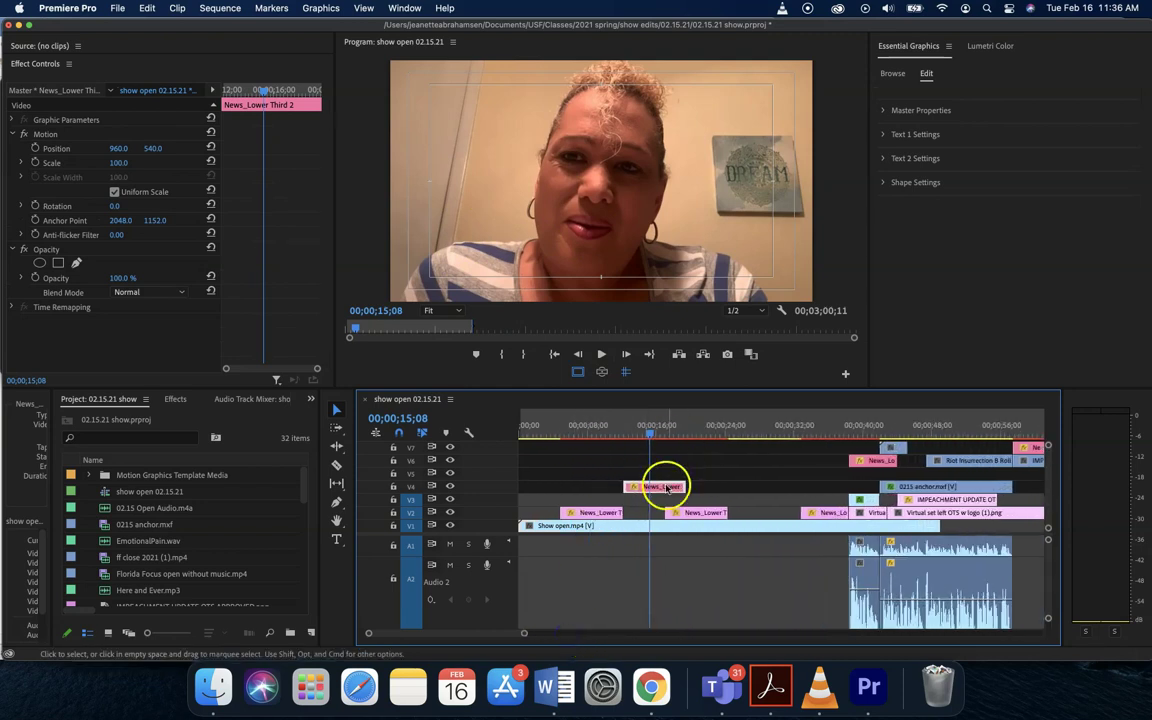
{"action": "right_click", "coordinate": [668, 487]}
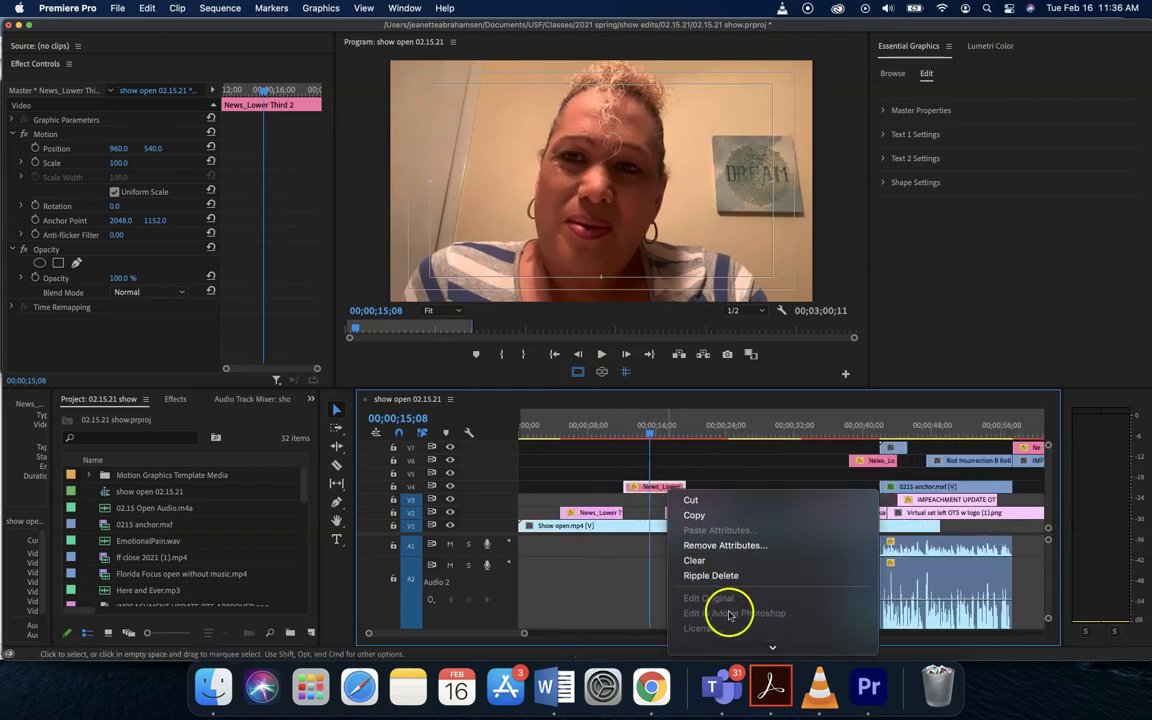
{"action": "scroll", "coordinate": [730, 645], "scroll_direction": "down", "scroll_amount": 5}
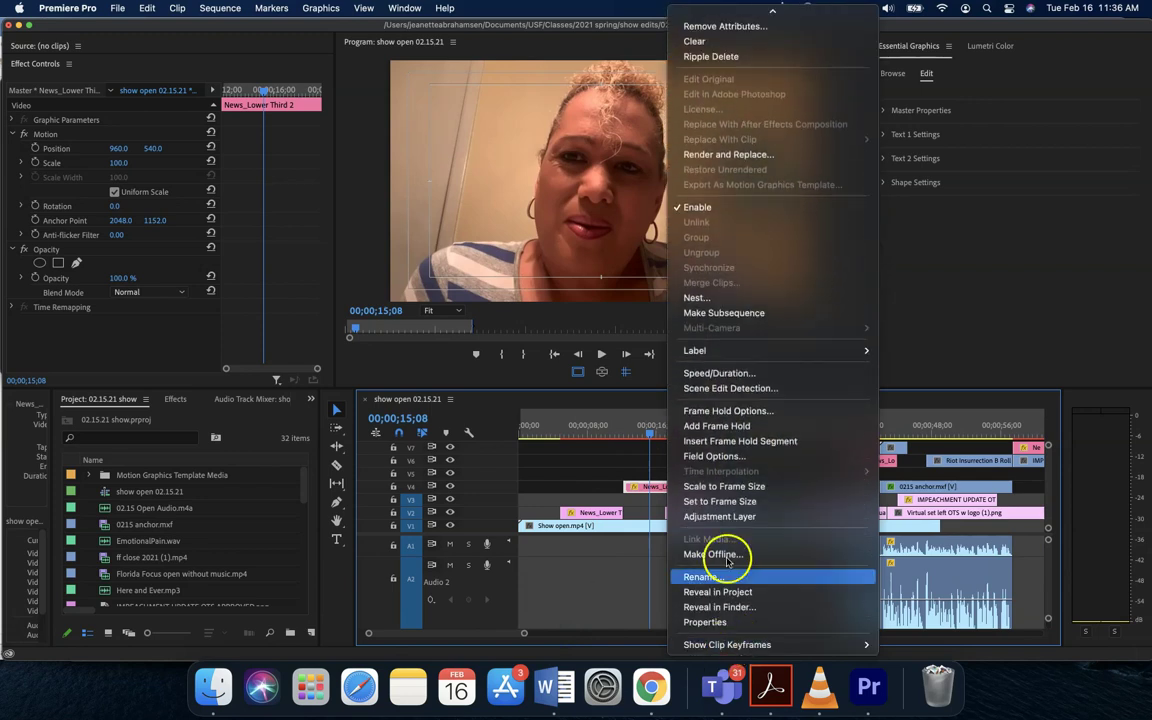
{"action": "left_click", "coordinate": [723, 488]}
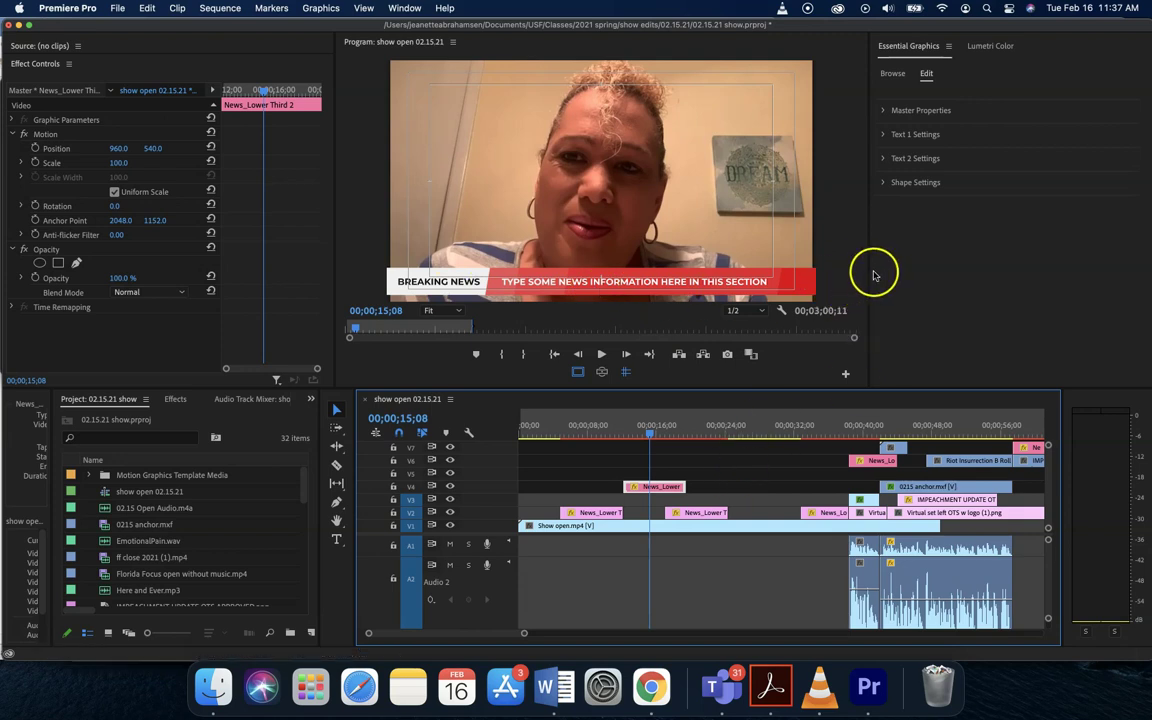
Widen the Essential Graphics area and expand the new lower third's Master Properties for editing
{"action": "left_click_drag", "start_coordinate": [868, 273], "coordinate": [732, 276]}
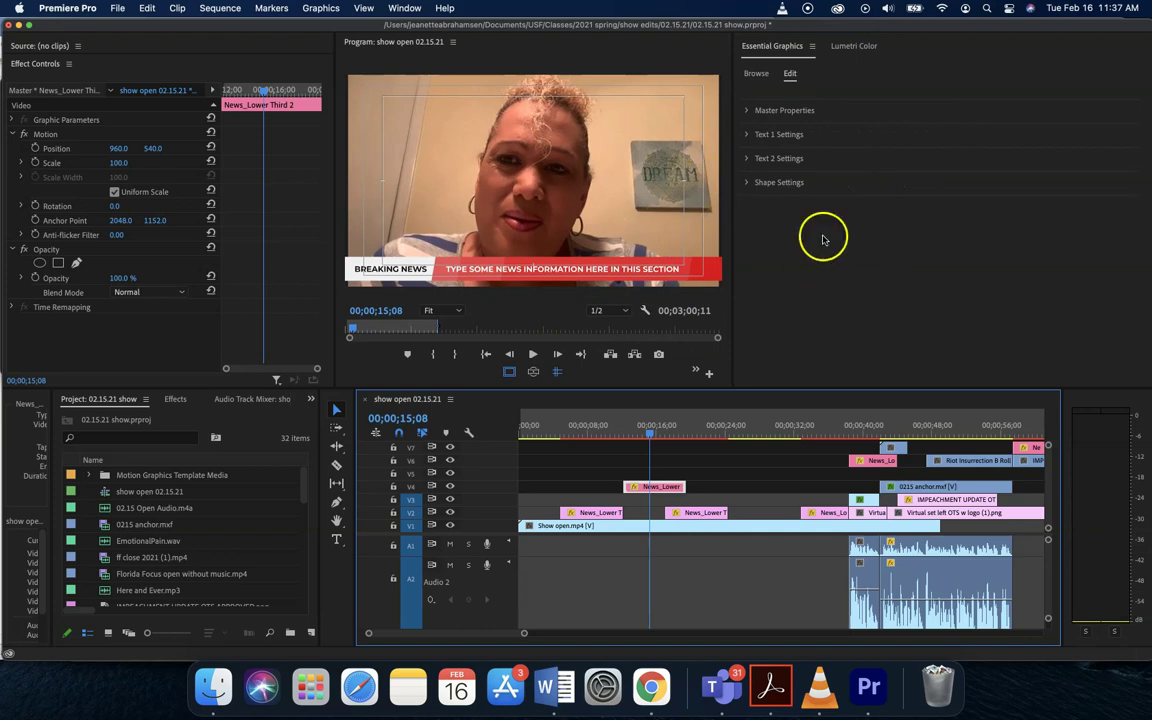
{"action": "left_click", "coordinate": [760, 74]}
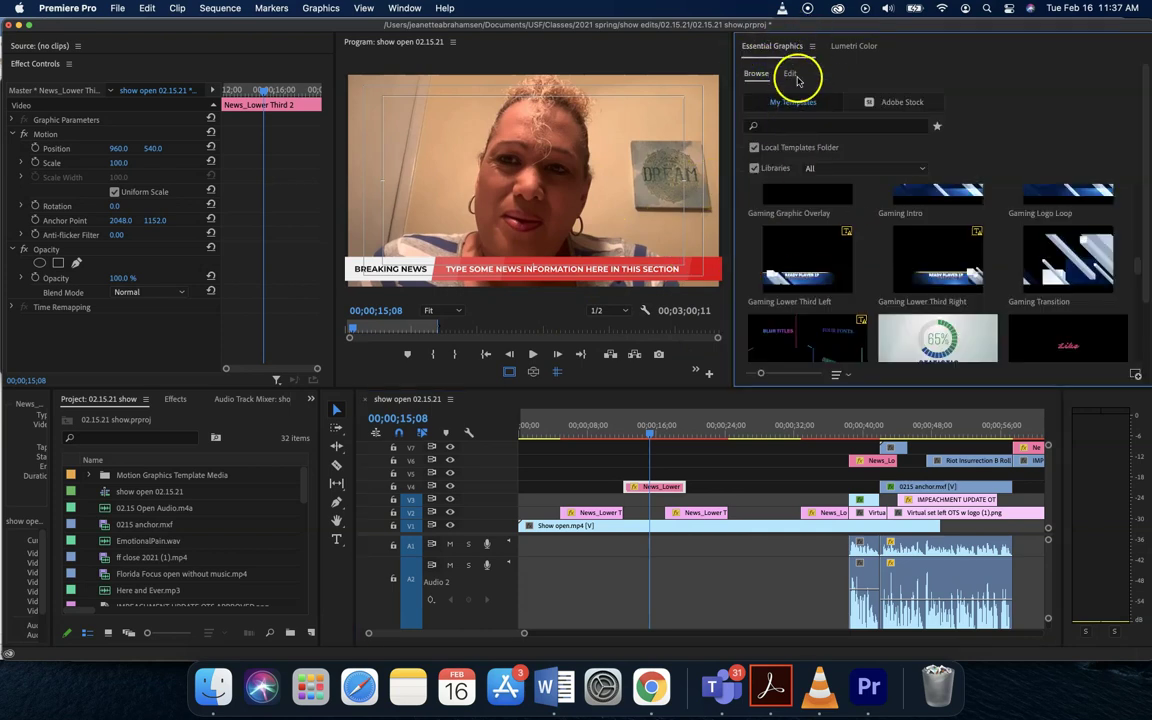
{"action": "left_click", "coordinate": [791, 74]}
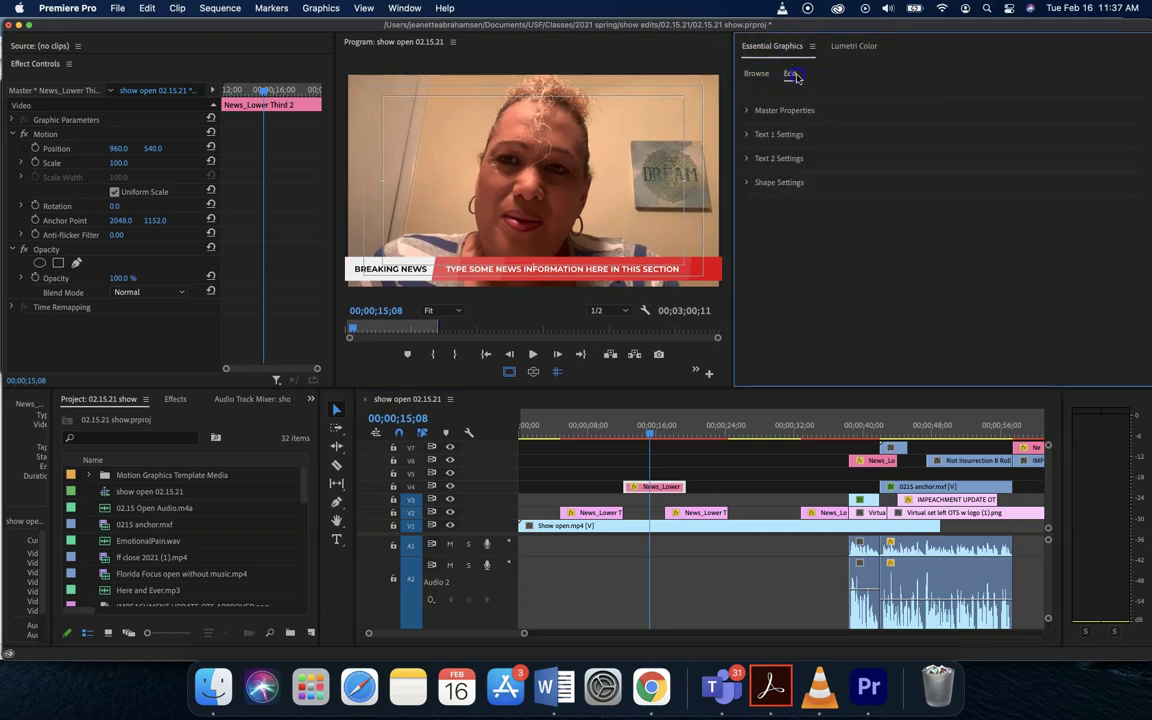
{"action": "left_click", "coordinate": [745, 112]}
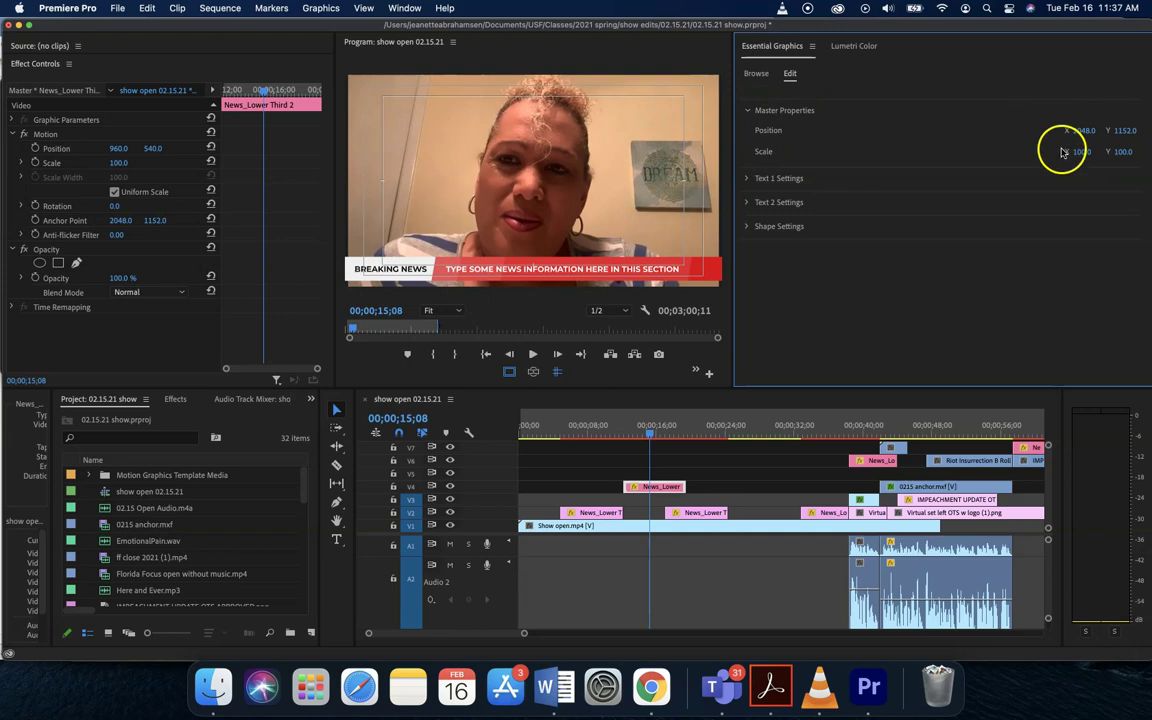
Replace the BREAKING NEWS source text in Text 1 Settings with COMING UP
{"action": "left_click", "coordinate": [745, 178]}
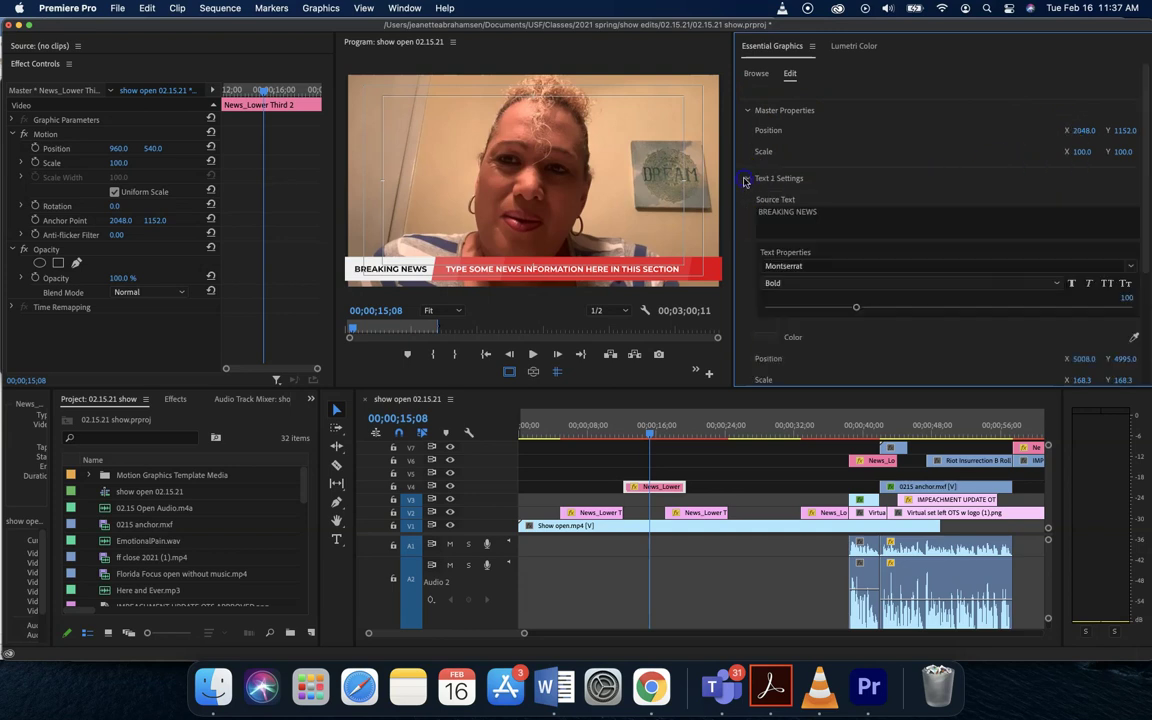
{"action": "scroll", "coordinate": [780, 215], "scroll_direction": "down", "scroll_amount": 1}
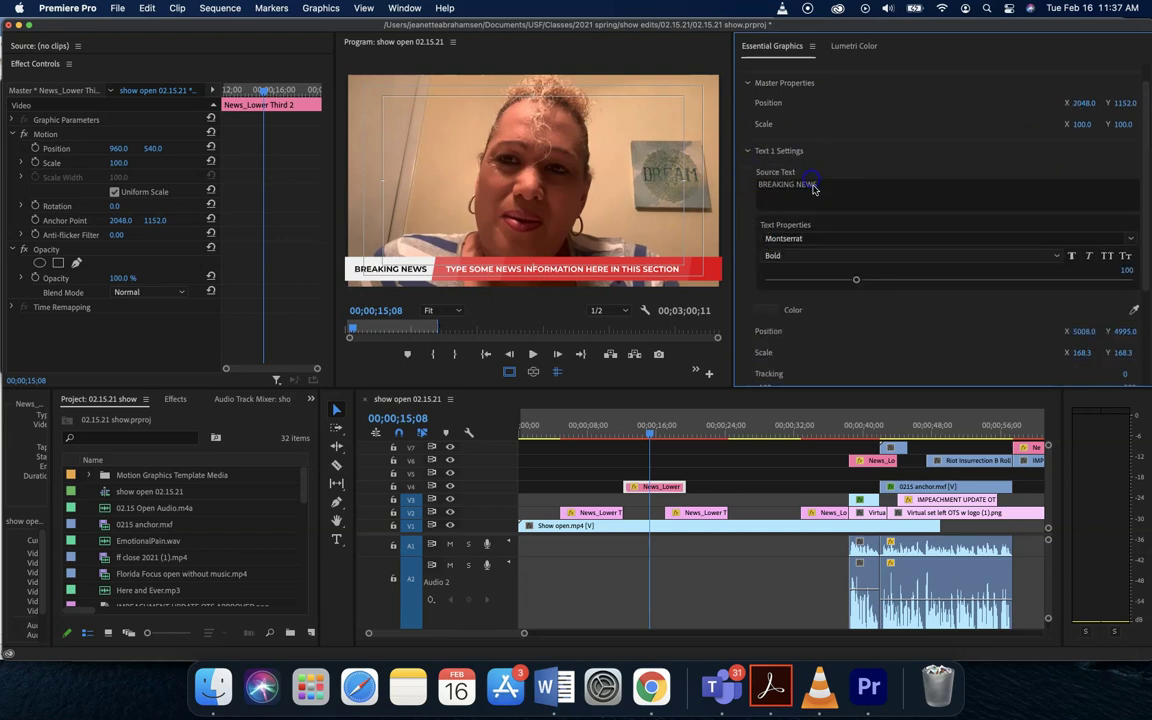
{"action": "left_click", "coordinate": [813, 187]}
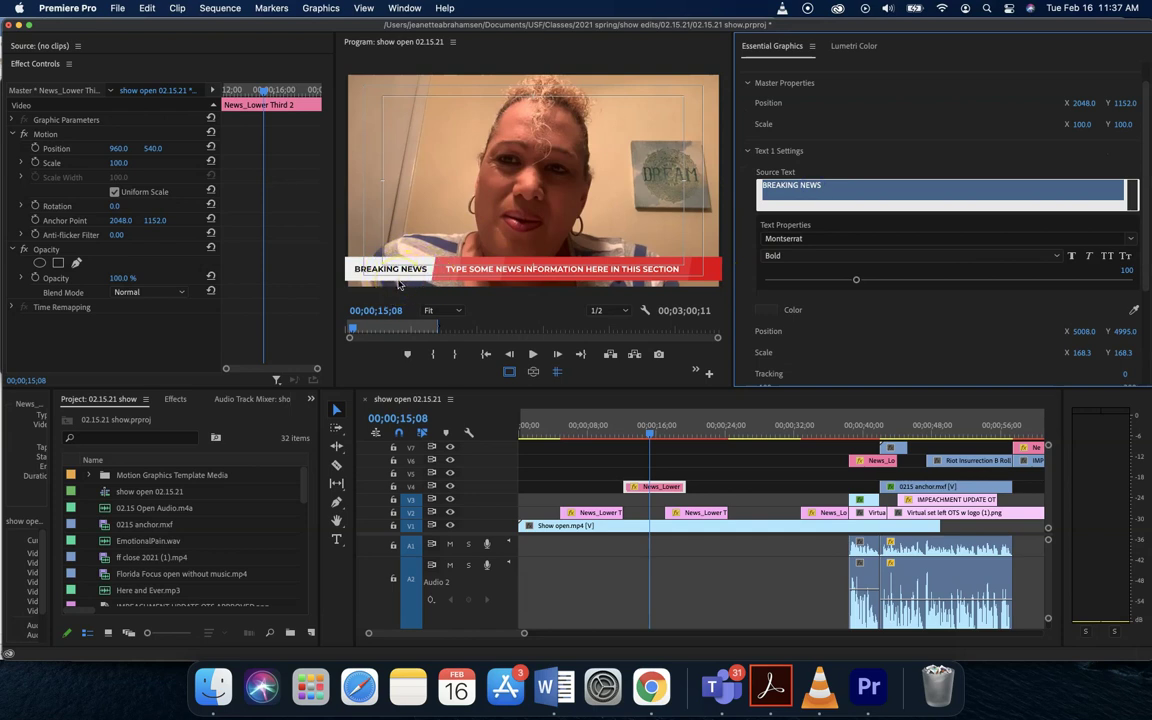
{"action": "type", "text": "COMING UP"}
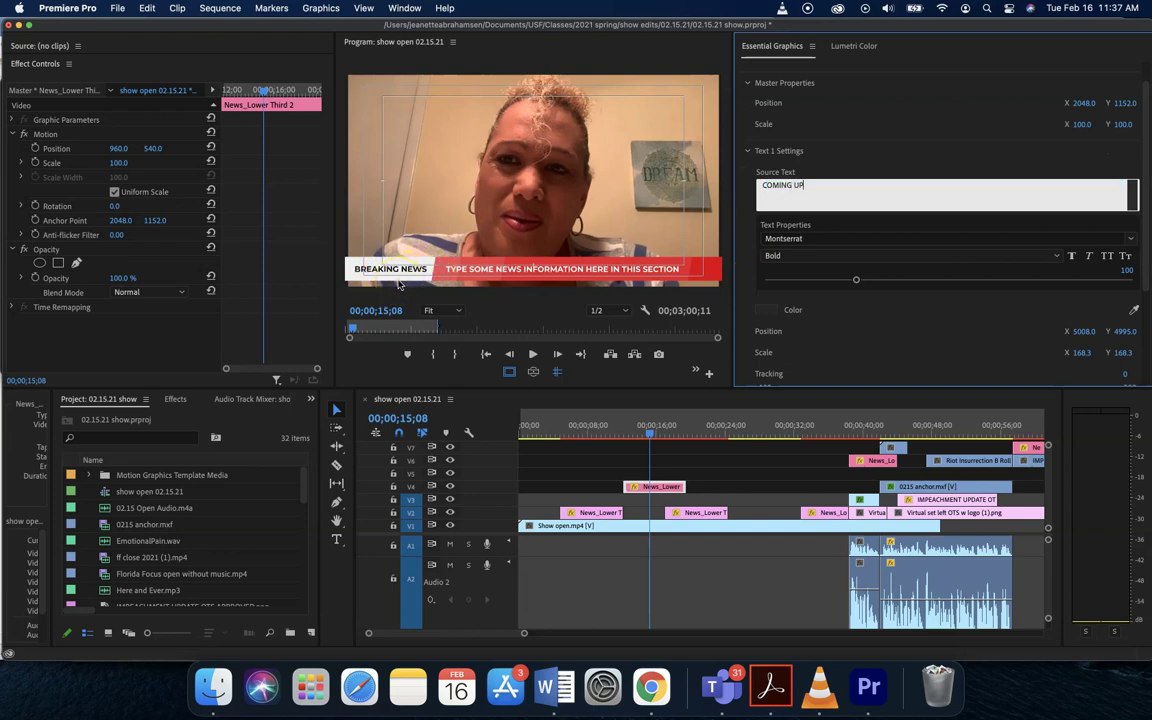
{"action": "left_click", "coordinate": [860, 152]}
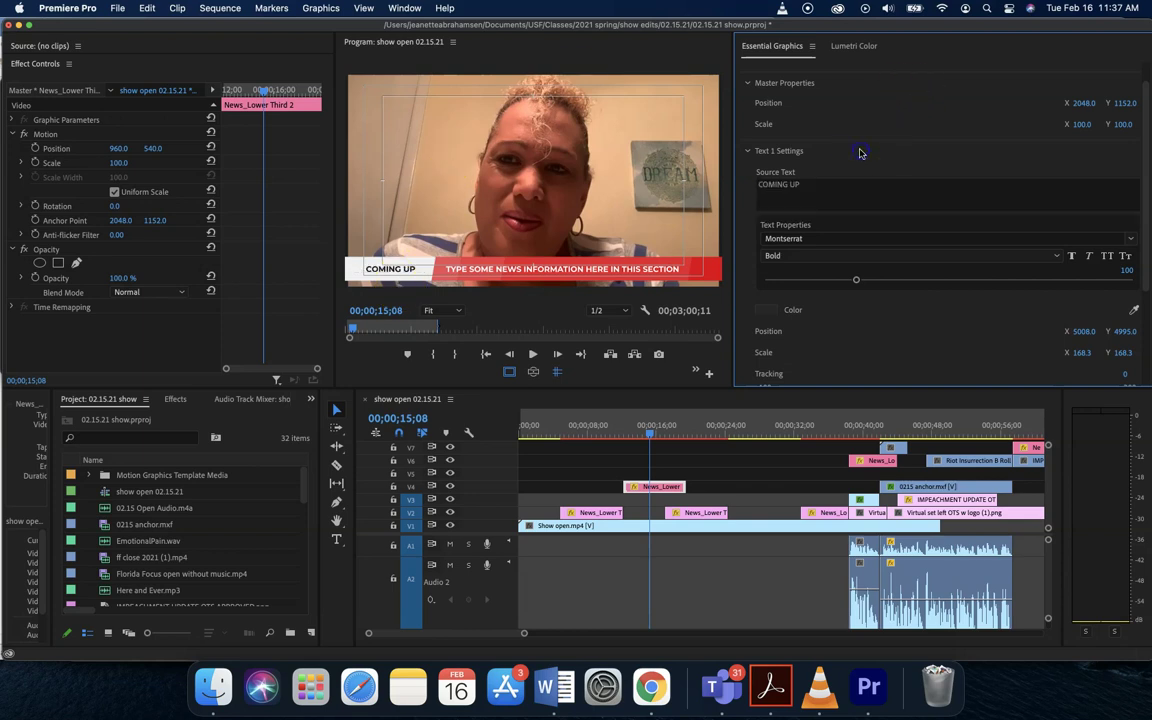
Retype the Text 1 source text first as "Coming up" and finally in all lowercase as "coming up"
{"action": "double_click", "coordinate": [810, 189]}
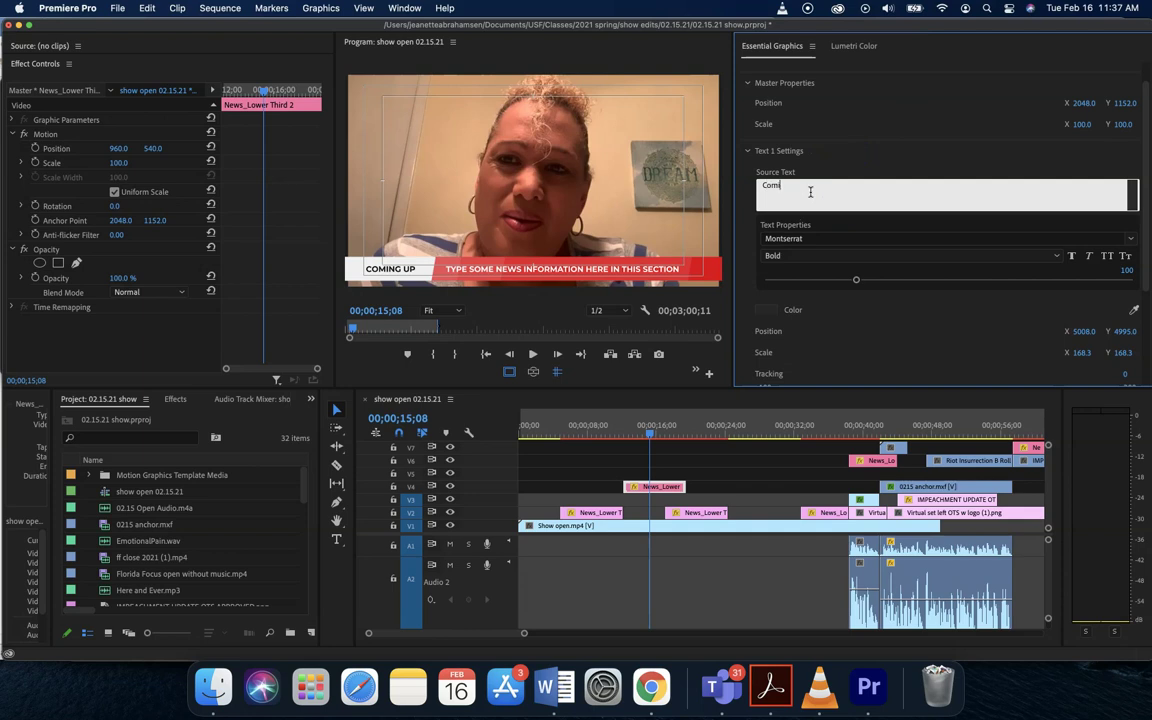
{"action": "left_click", "coordinate": [841, 154]}
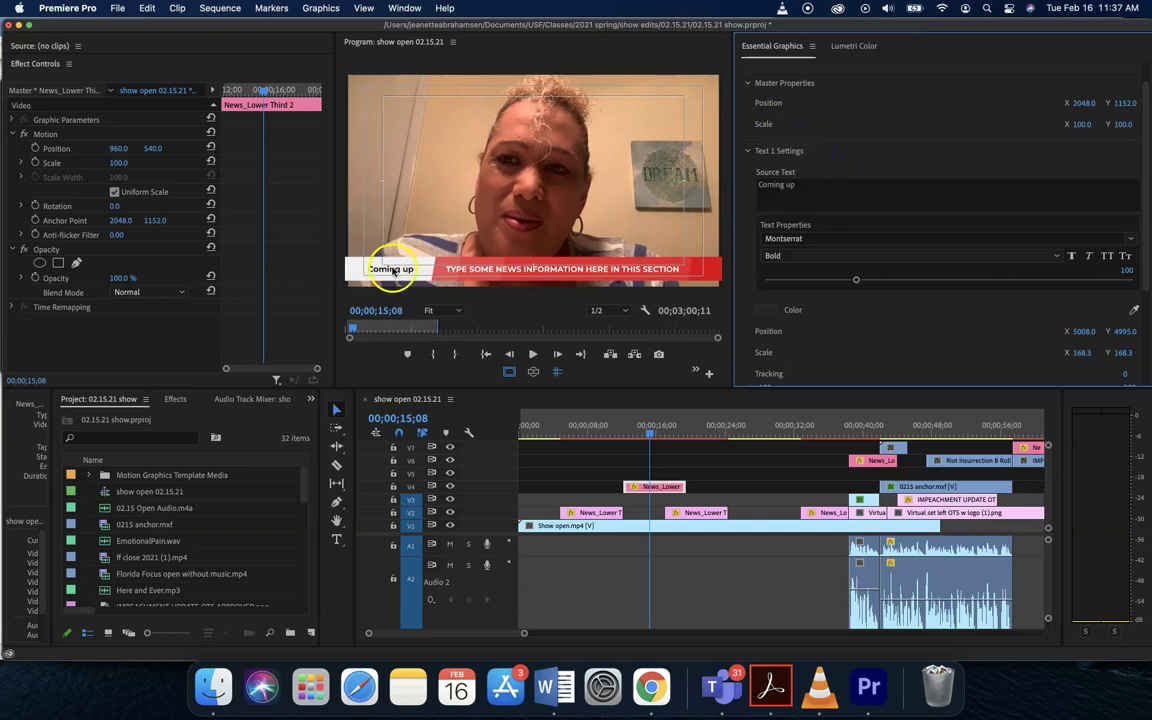
{"action": "left_click", "coordinate": [837, 186]}
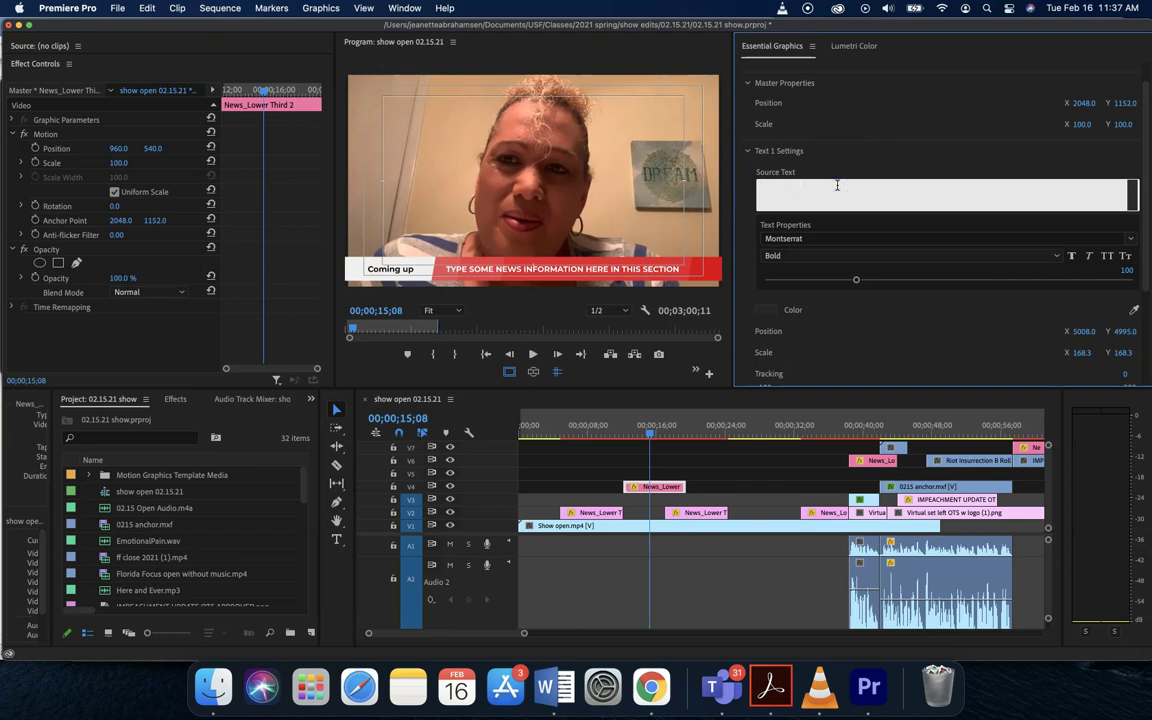
{"action": "left_click", "coordinate": [890, 155]}
Apply All Caps to the "coming up" source text in Text 1 Settings
{"action": "left_click", "coordinate": [805, 186]}
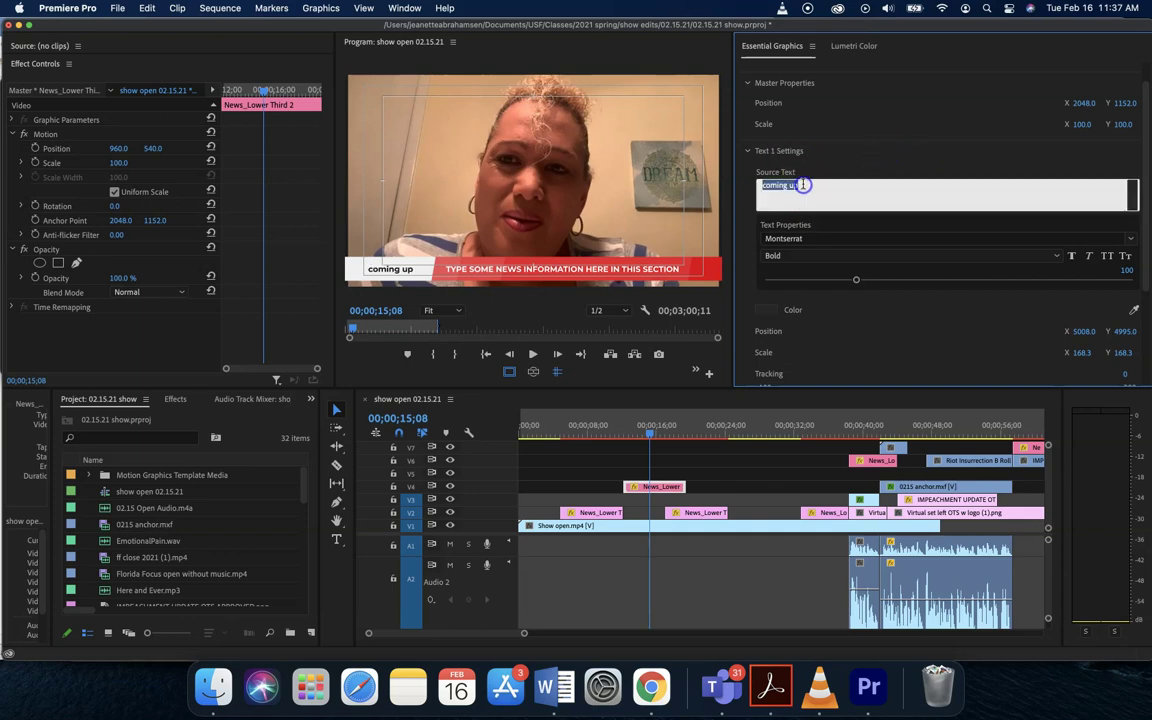
{"action": "left_click", "coordinate": [1107, 257]}
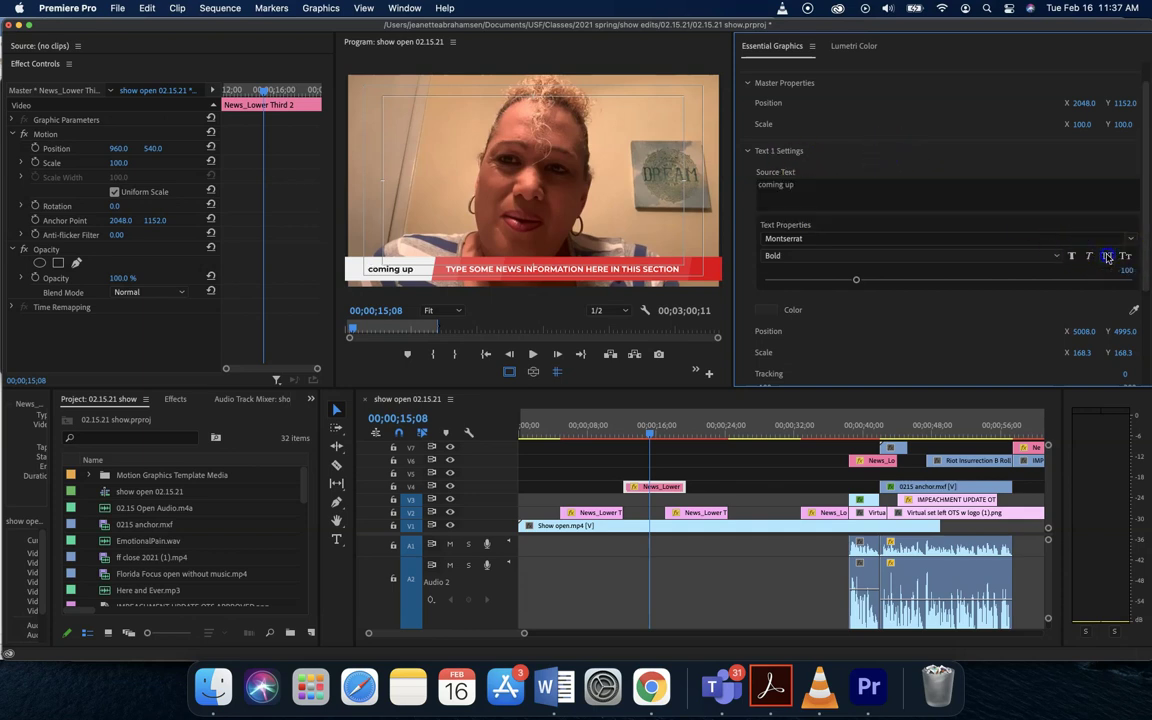
{"action": "left_click", "coordinate": [822, 188]}
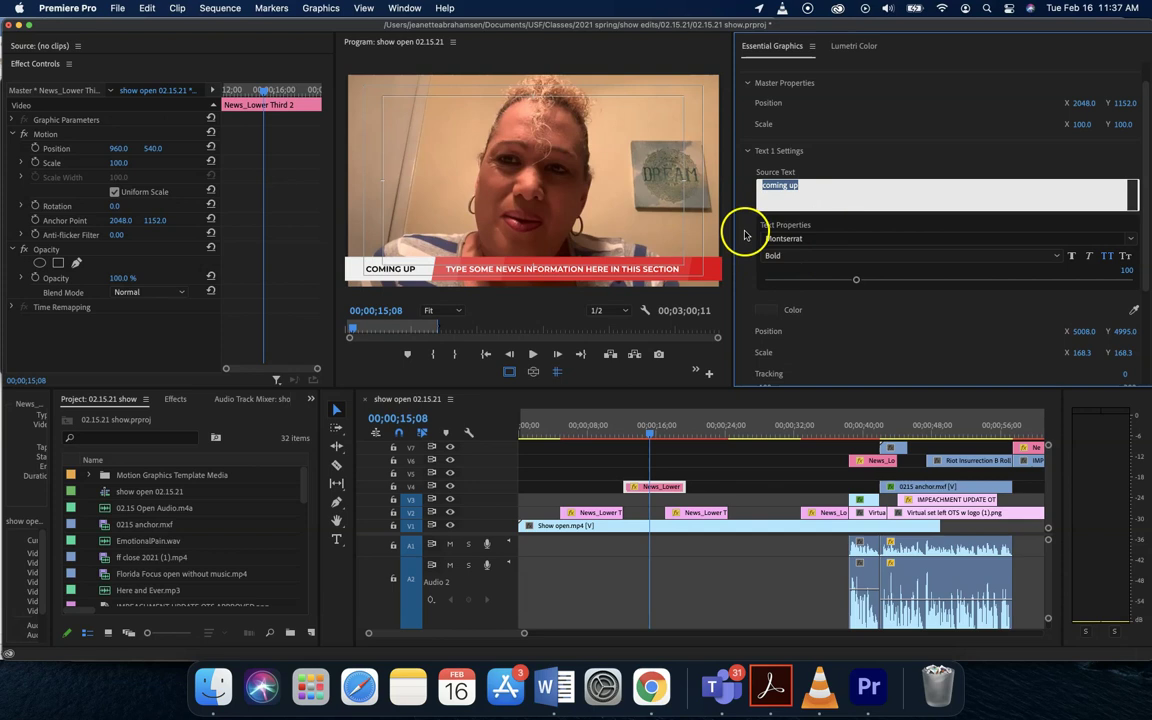
Expand Text 2 Settings and open its source text for editing
{"action": "scroll", "coordinate": [745, 236], "scroll_direction": "down", "scroll_amount": 2}
{"action": "scroll", "coordinate": [745, 236], "scroll_direction": "down", "scroll_amount": 3}
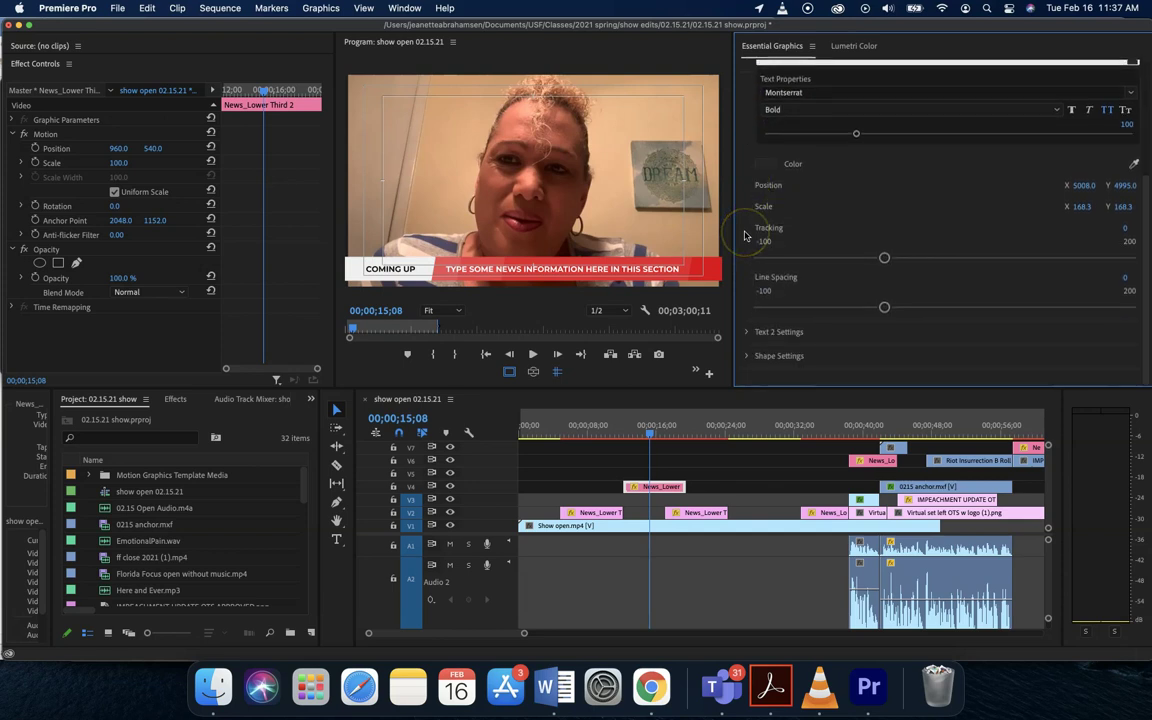
{"action": "left_click", "coordinate": [746, 331]}
{"action": "scroll", "coordinate": [746, 330], "scroll_direction": "down", "scroll_amount": 2}
{"action": "left_click", "coordinate": [830, 298]}
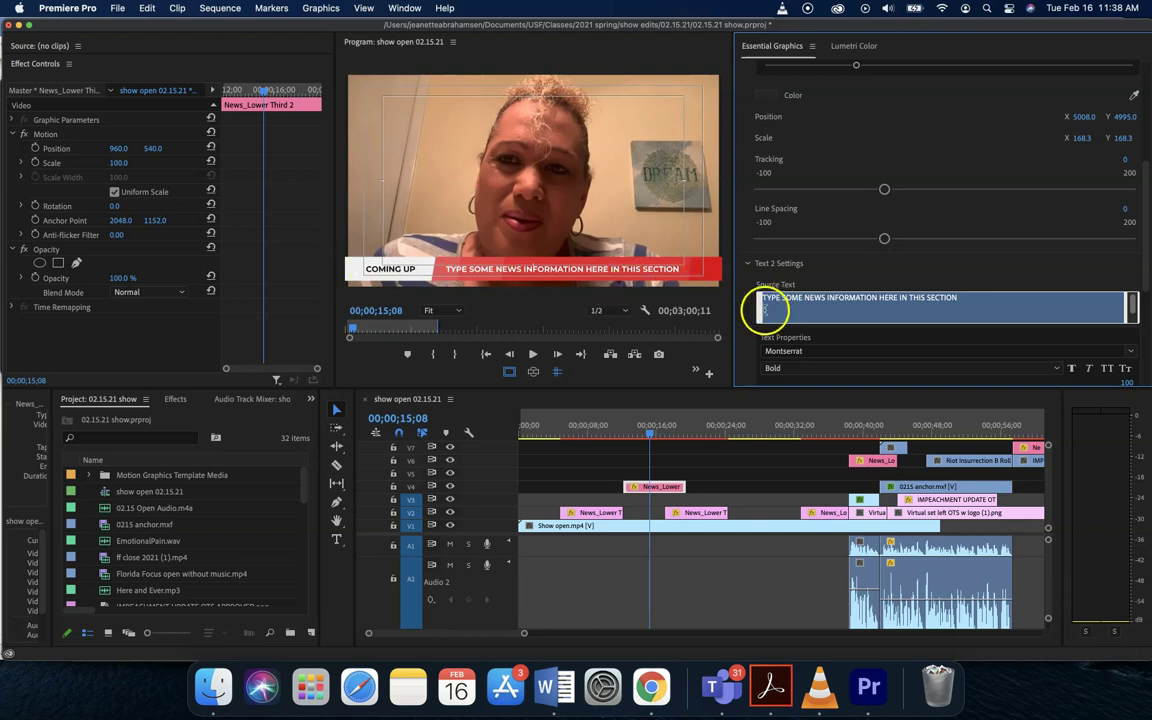
Review the finished COMING UP lower thirds on the other segments of the show open for comparison
{"action": "left_click", "coordinate": [601, 426]}
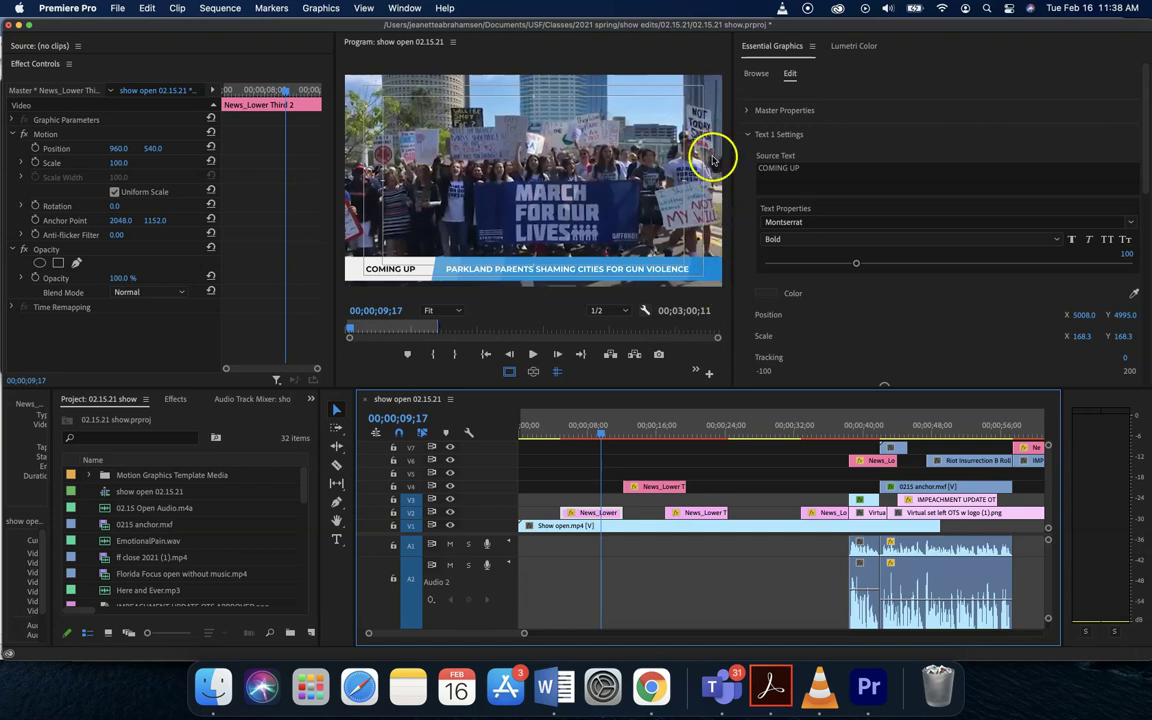
{"action": "left_click", "coordinate": [704, 430]}
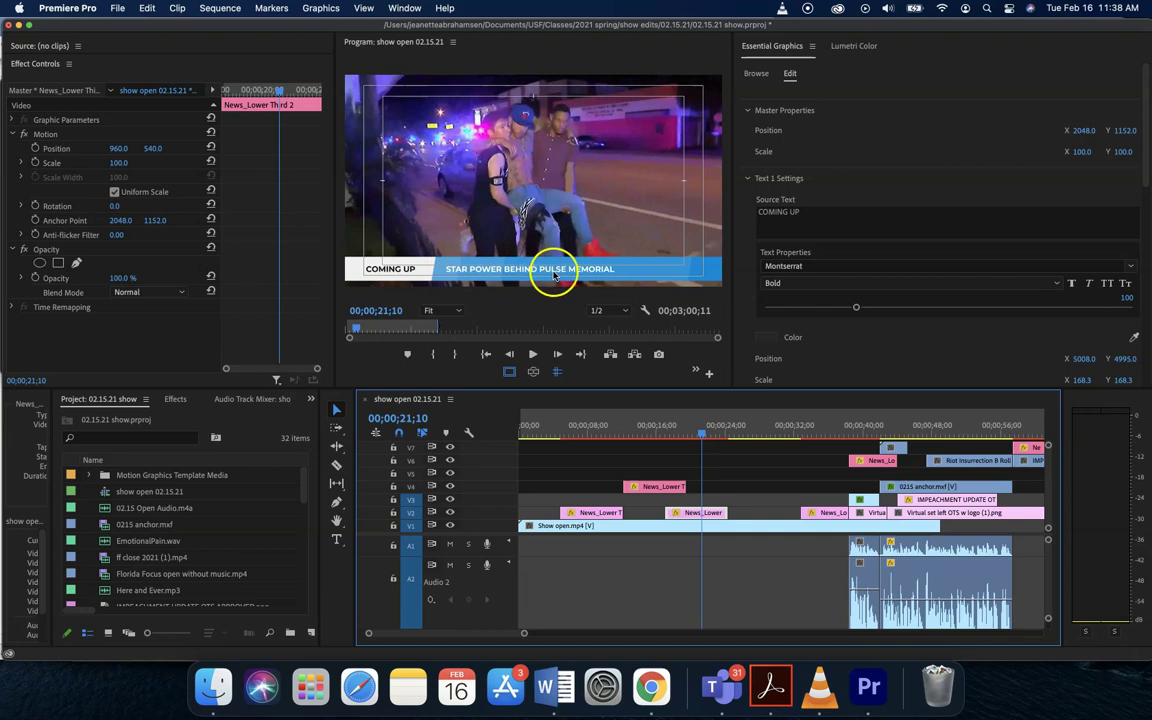
{"action": "left_click", "coordinate": [833, 432]}
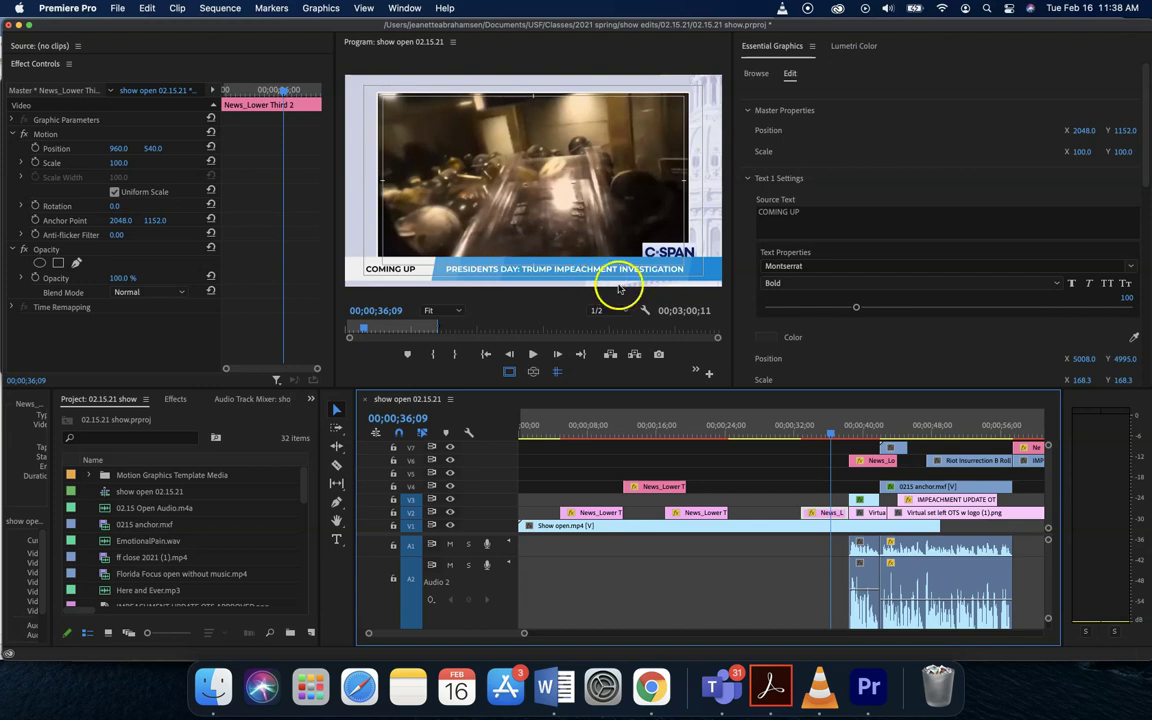
Set the Shape 2 color of the unfinished COMING UP lower third to hex 2288D4 in Shape Settings
{"action": "left_click", "coordinate": [655, 433]}
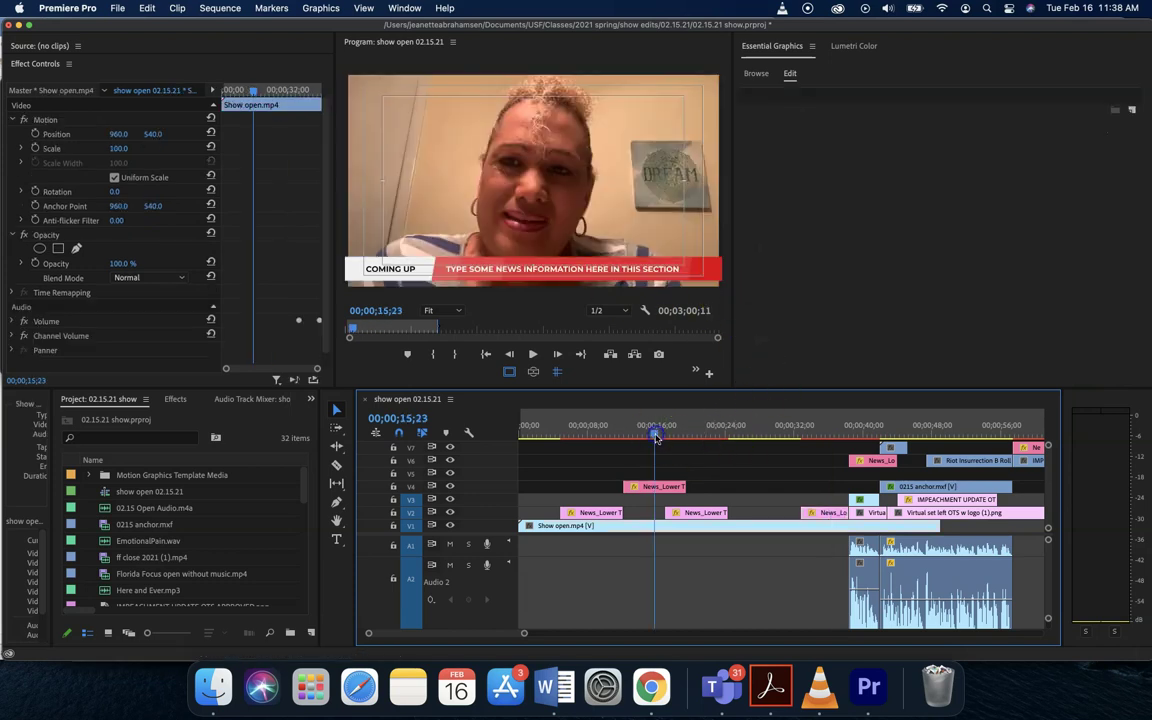
{"action": "left_click", "coordinate": [671, 487]}
{"action": "left_click", "coordinate": [767, 284]}
{"action": "scroll", "coordinate": [743, 293], "scroll_direction": "down", "scroll_amount": 5}
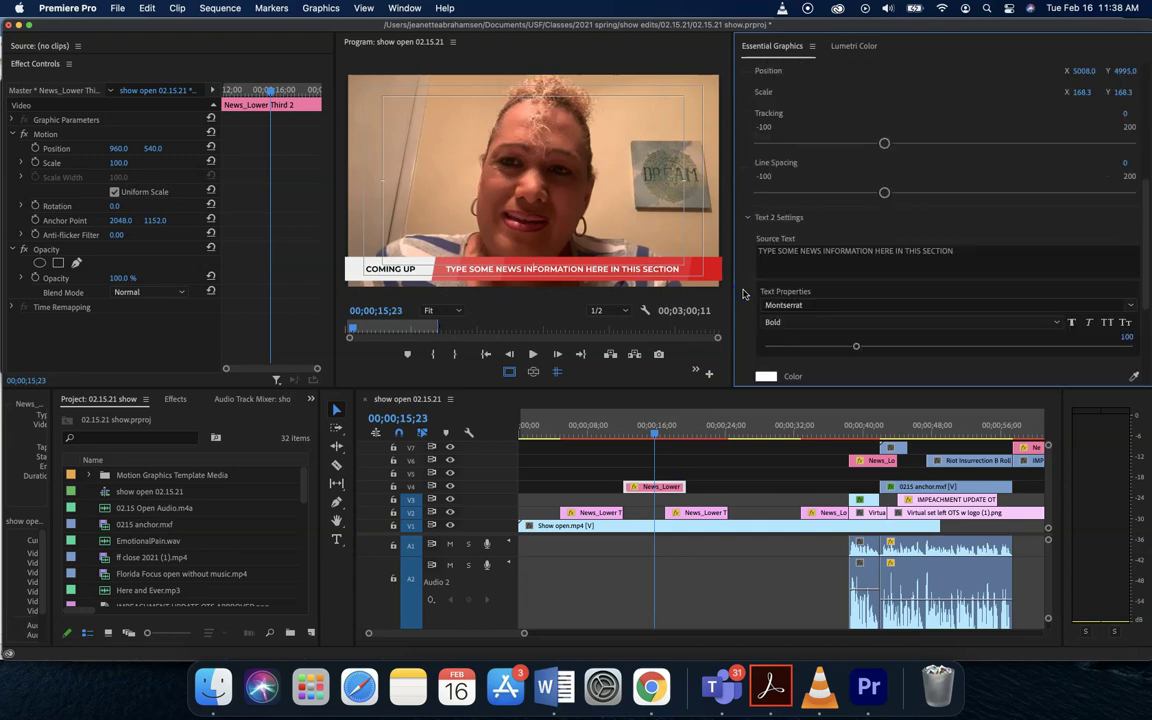
{"action": "scroll", "coordinate": [743, 293], "scroll_direction": "down", "scroll_amount": 4}
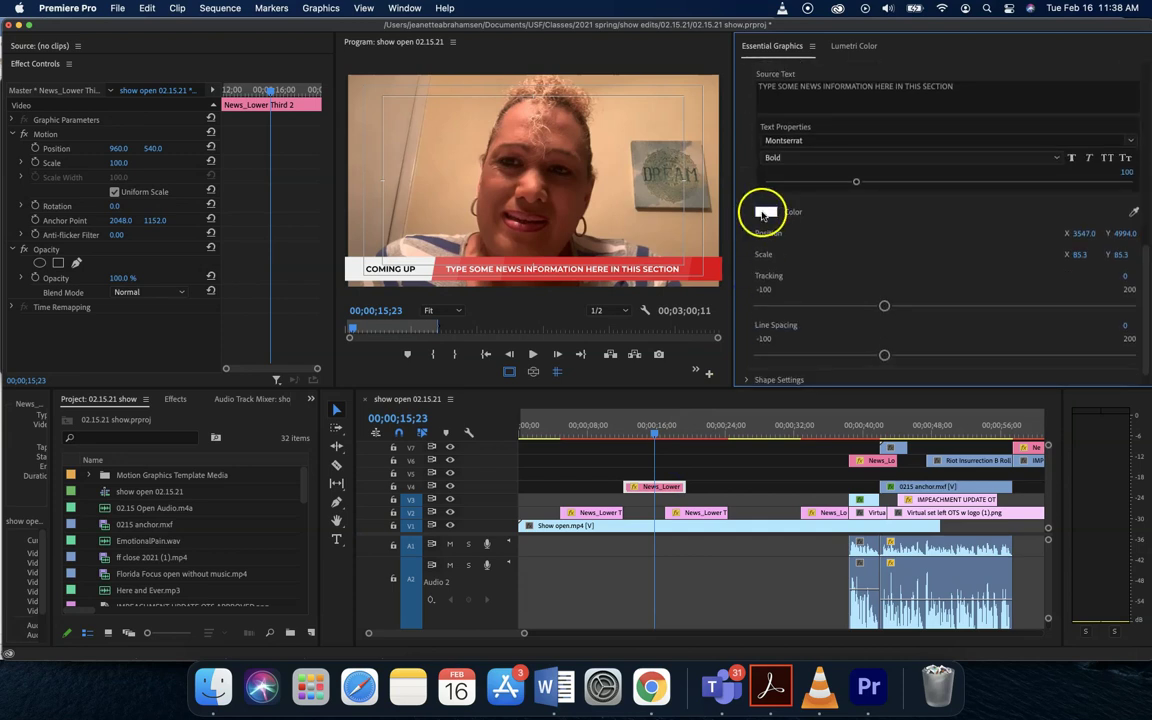
{"action": "scroll", "coordinate": [748, 250], "scroll_direction": "down", "scroll_amount": 1}
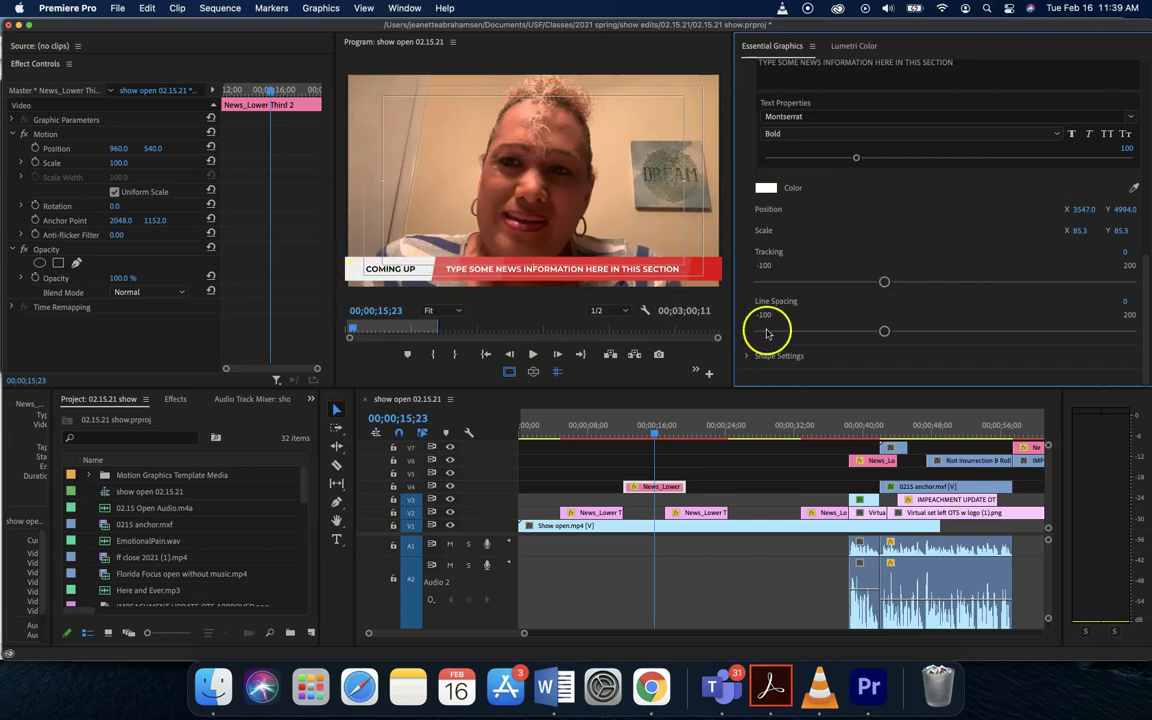
{"action": "left_click", "coordinate": [746, 357]}
{"action": "scroll", "coordinate": [740, 337], "scroll_direction": "down", "scroll_amount": 2}
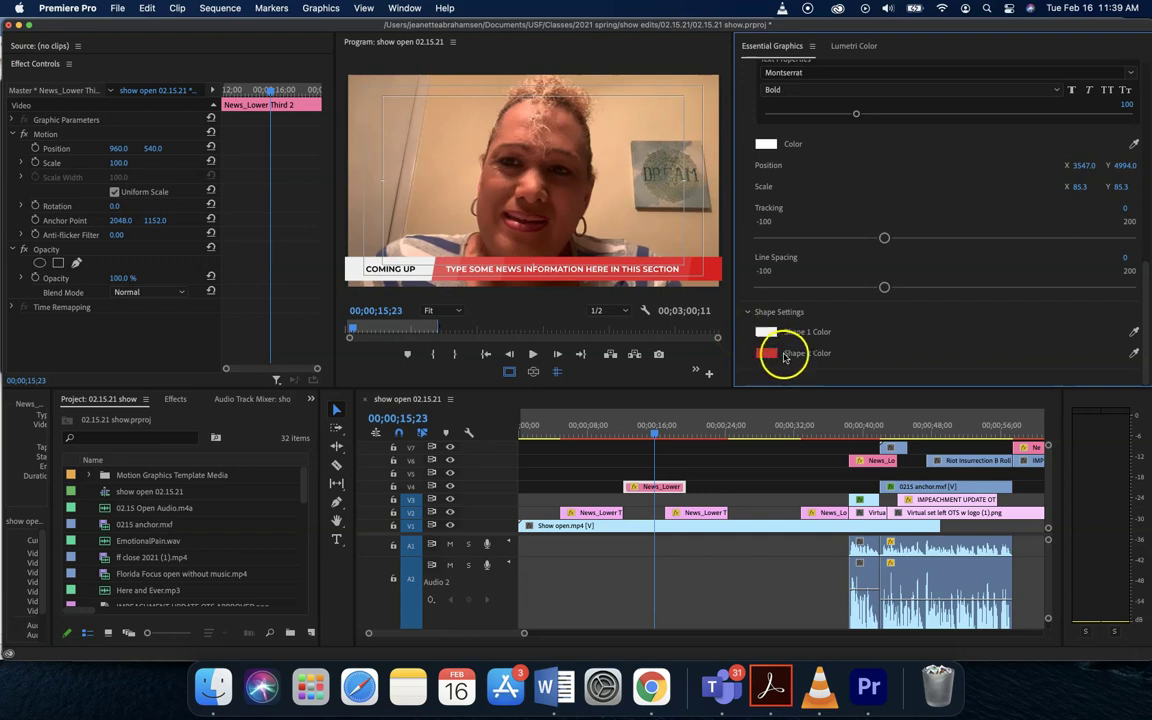
{"action": "left_click", "coordinate": [767, 353]}
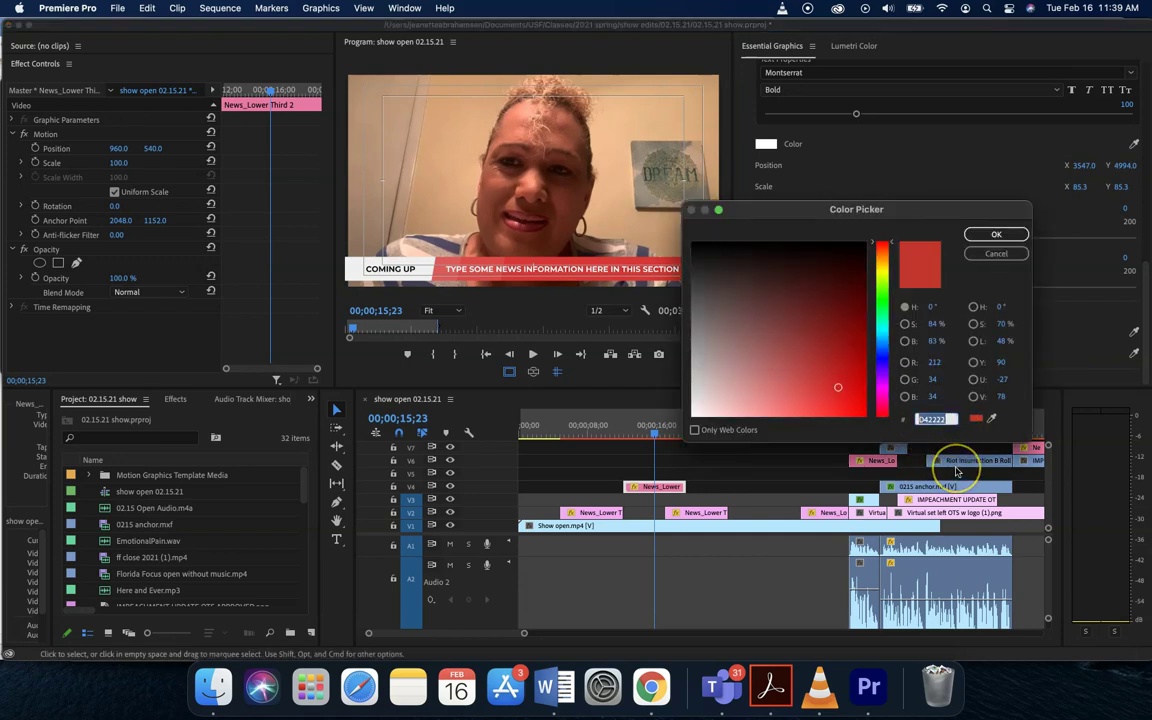
{"action": "type", "text": "2288D4"}
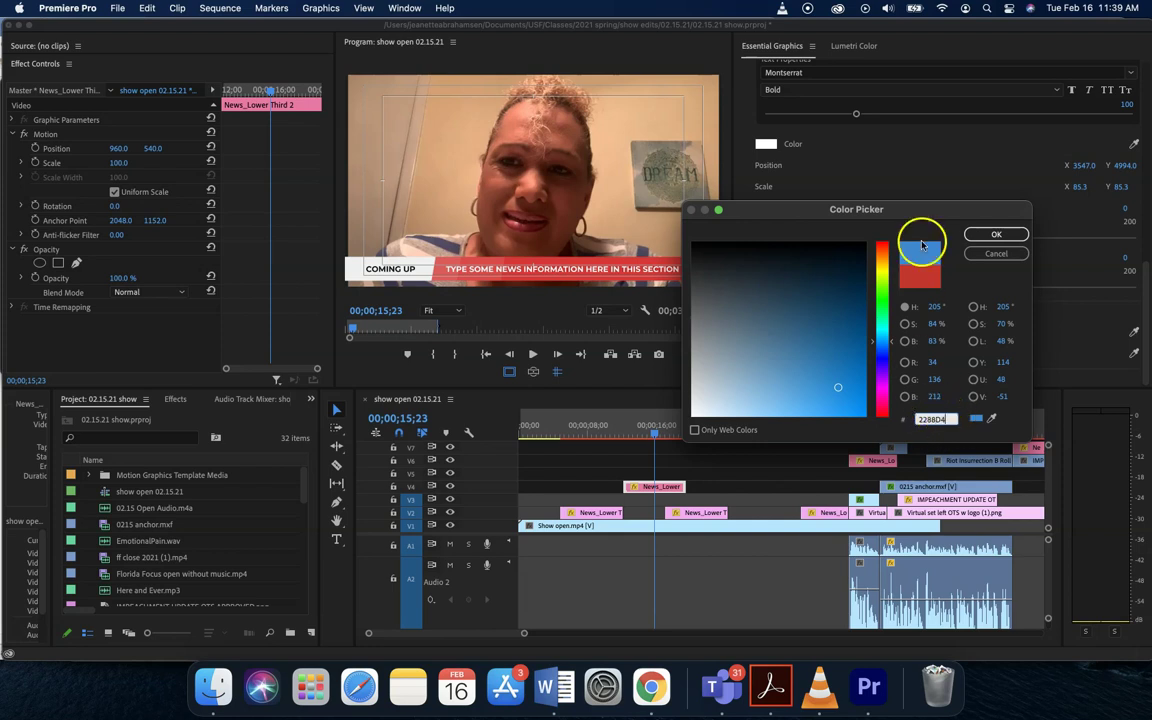
{"action": "left_click", "coordinate": [1010, 237]}
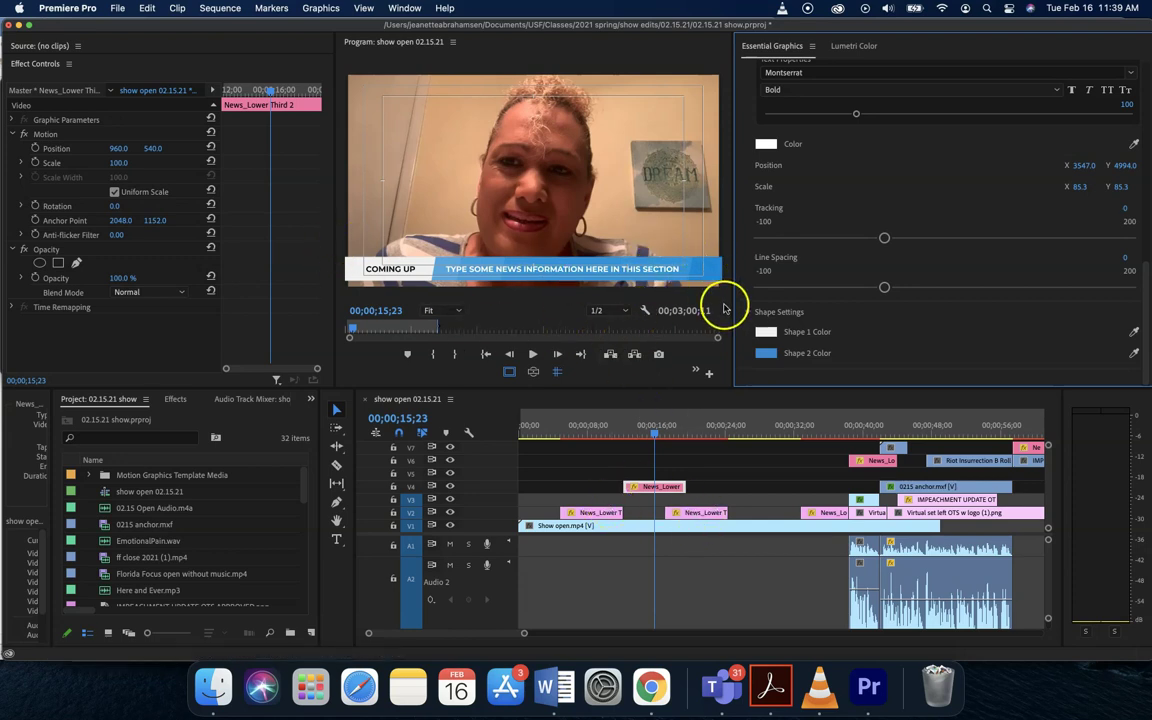
Trim the end of the new COMING UP lower third on V4 back to the start of the following lower third
{"action": "mouse_move", "coordinate": [656, 432]}
{"action": "left_mouse_down"}
{"action": "mouse_move", "coordinate": [633, 432]}
{"action": "mouse_move", "coordinate": [670, 440]}
{"action": "mouse_move", "coordinate": [622, 442]}
{"action": "mouse_move", "coordinate": [684, 442]}
{"action": "mouse_move", "coordinate": [641, 443]}
{"action": "left_mouse_up"}
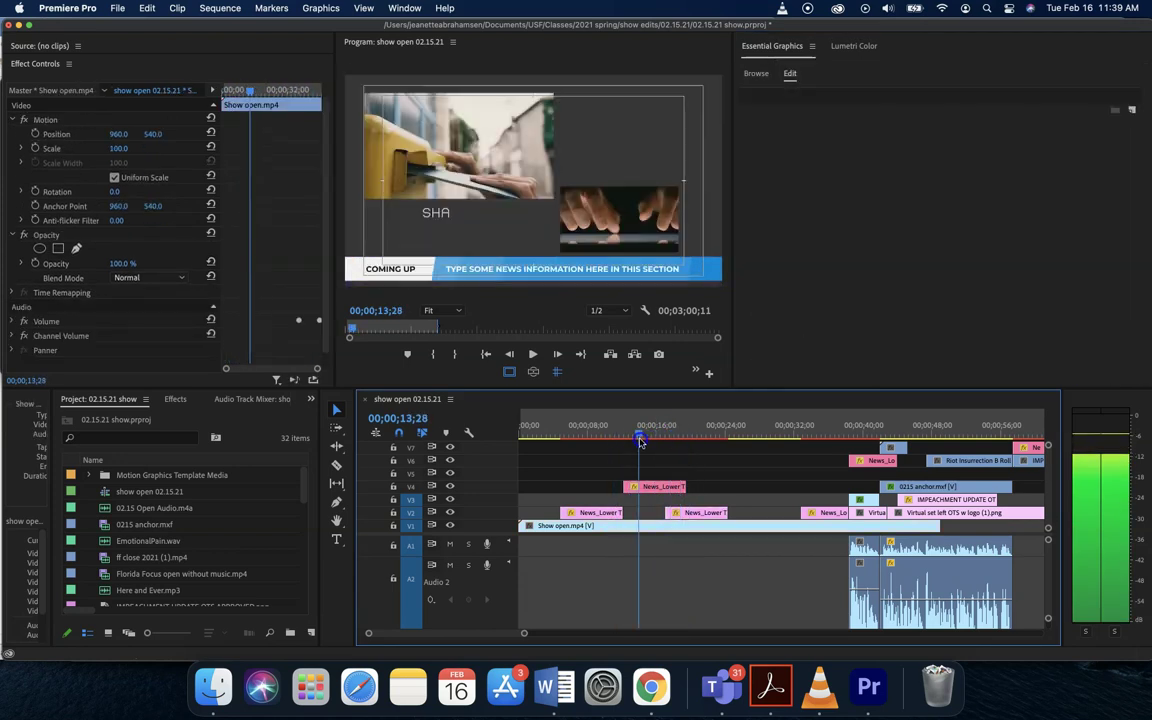
{"action": "left_click_drag", "start_coordinate": [685, 486], "coordinate": [658, 486]}
{"action": "mouse_move", "coordinate": [640, 434]}
{"action": "left_mouse_down"}
{"action": "mouse_move", "coordinate": [660, 433]}
{"action": "mouse_move", "coordinate": [648, 435]}
{"action": "left_mouse_up"}
{"action": "left_click", "coordinate": [594, 444]}
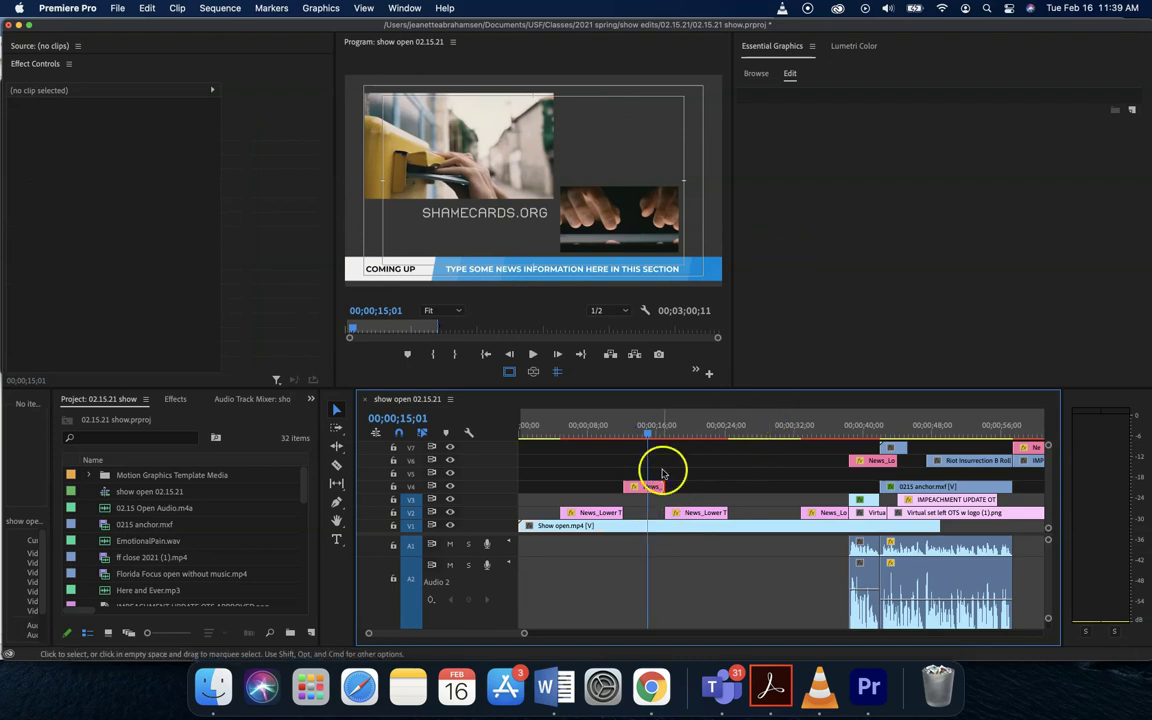
Review the next COMING UP graphic and the name lower third over the anchor clip
{"action": "left_click", "coordinate": [694, 427]}
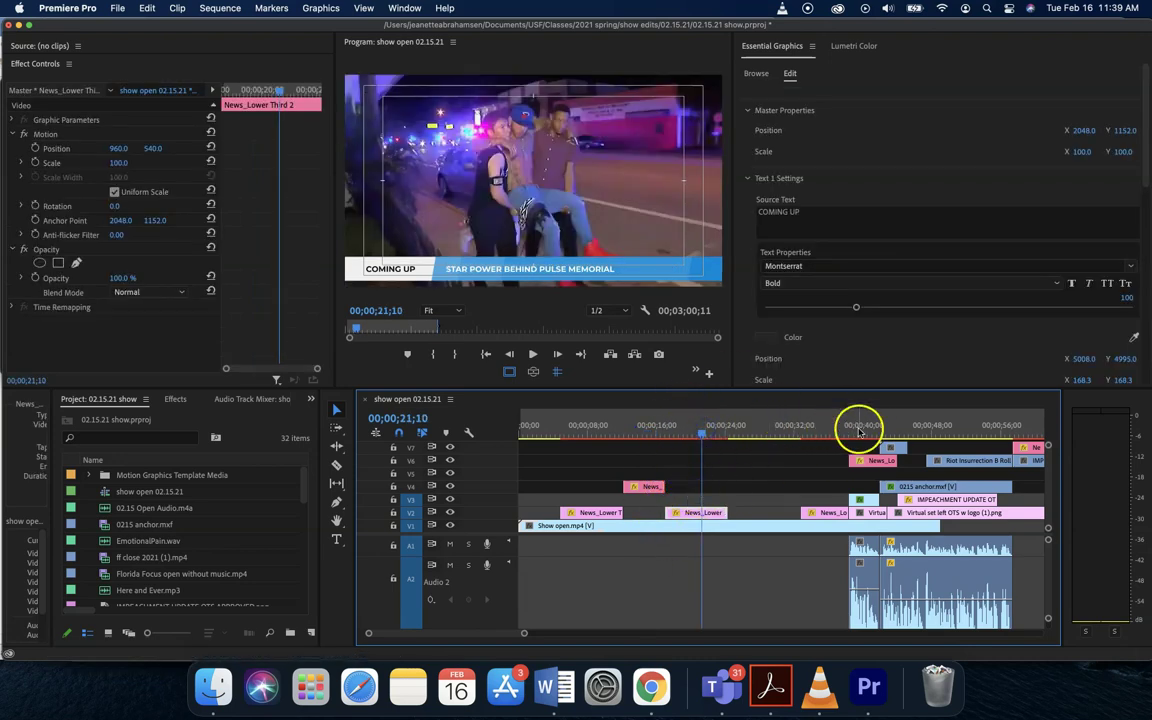
{"action": "left_click", "coordinate": [862, 428]}
{"action": "left_click", "coordinate": [853, 430]}
{"action": "left_click_drag", "start_coordinate": [853, 430], "coordinate": [871, 430]}
Add the News_Lower Third 1 template to V4 above the show open, right after the second COMING UP graphic on V2
{"action": "left_click", "coordinate": [757, 75]}
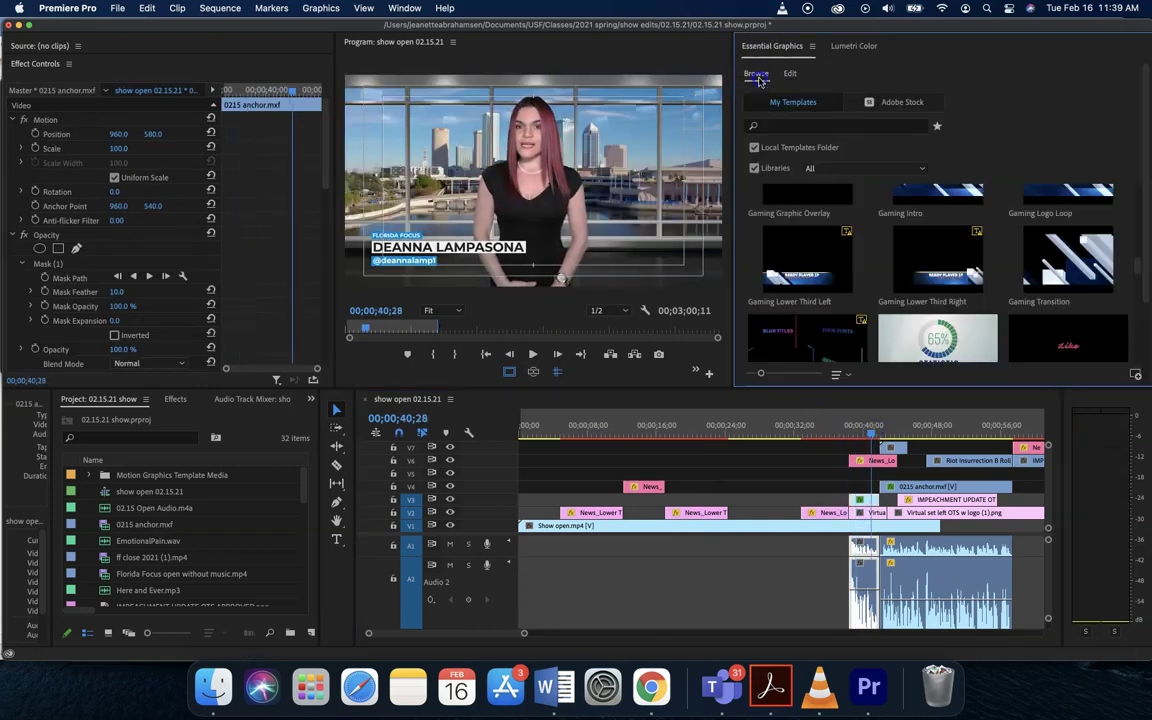
{"action": "scroll", "coordinate": [1075, 323], "scroll_direction": "down", "scroll_amount": 3}
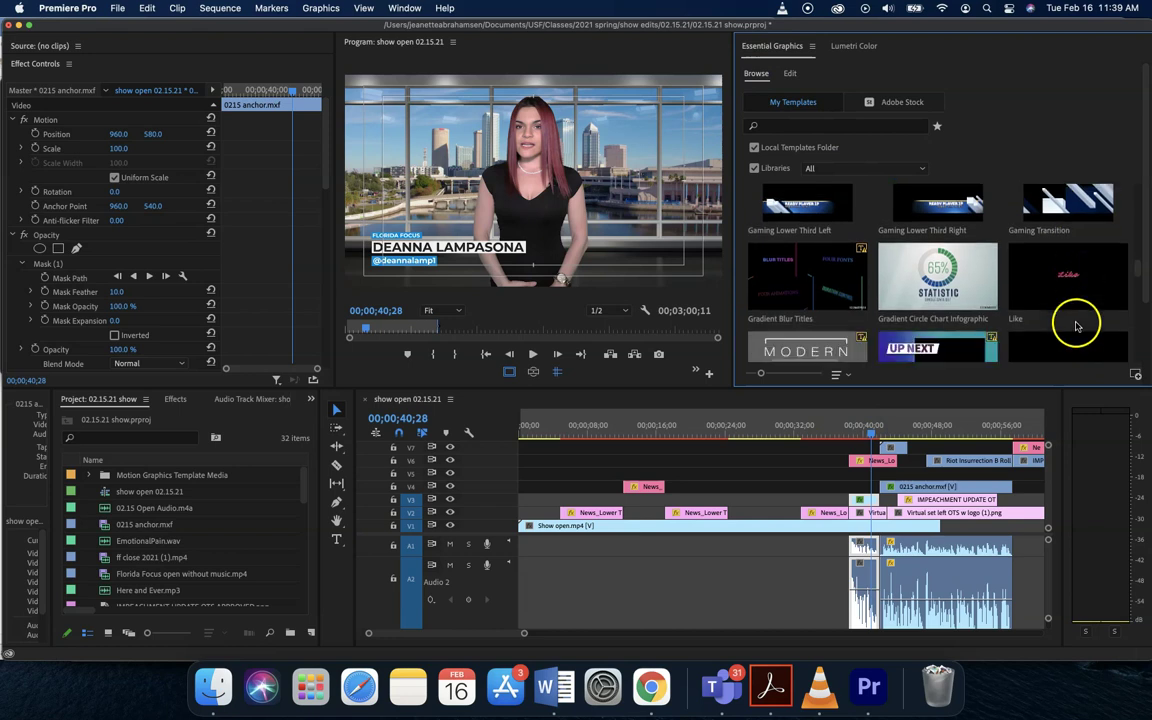
{"action": "scroll", "coordinate": [1076, 323], "scroll_direction": "down", "scroll_amount": 10}
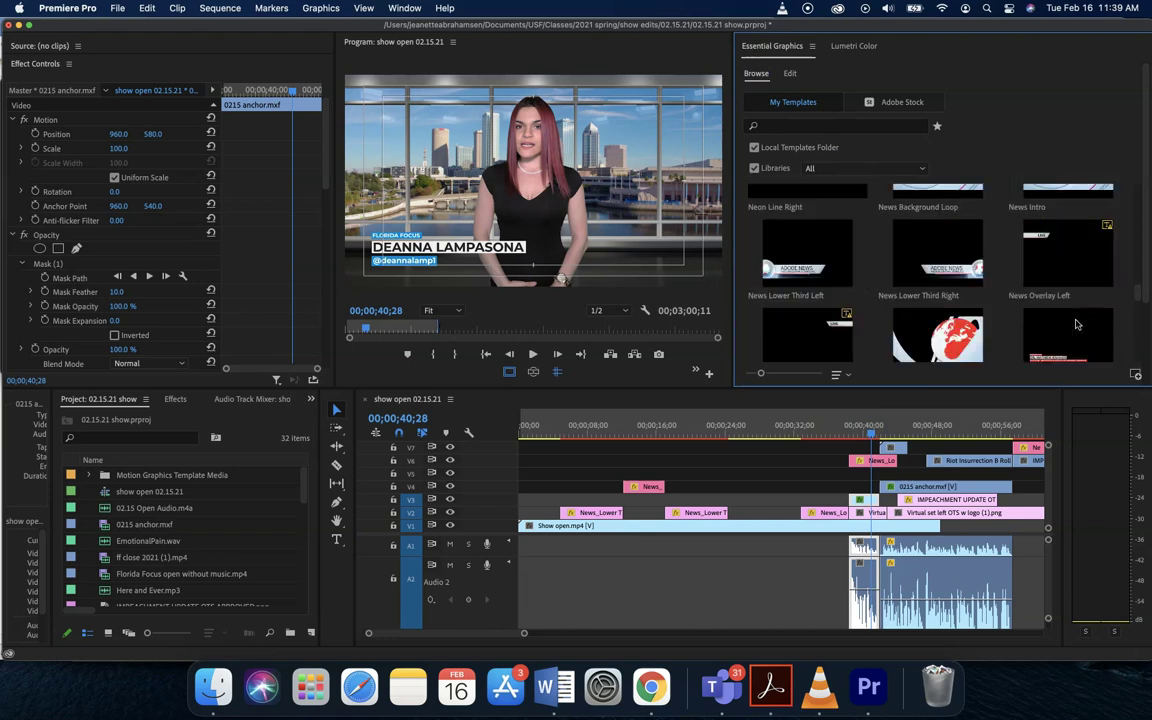
{"action": "scroll", "coordinate": [1077, 323], "scroll_direction": "down", "scroll_amount": 2}
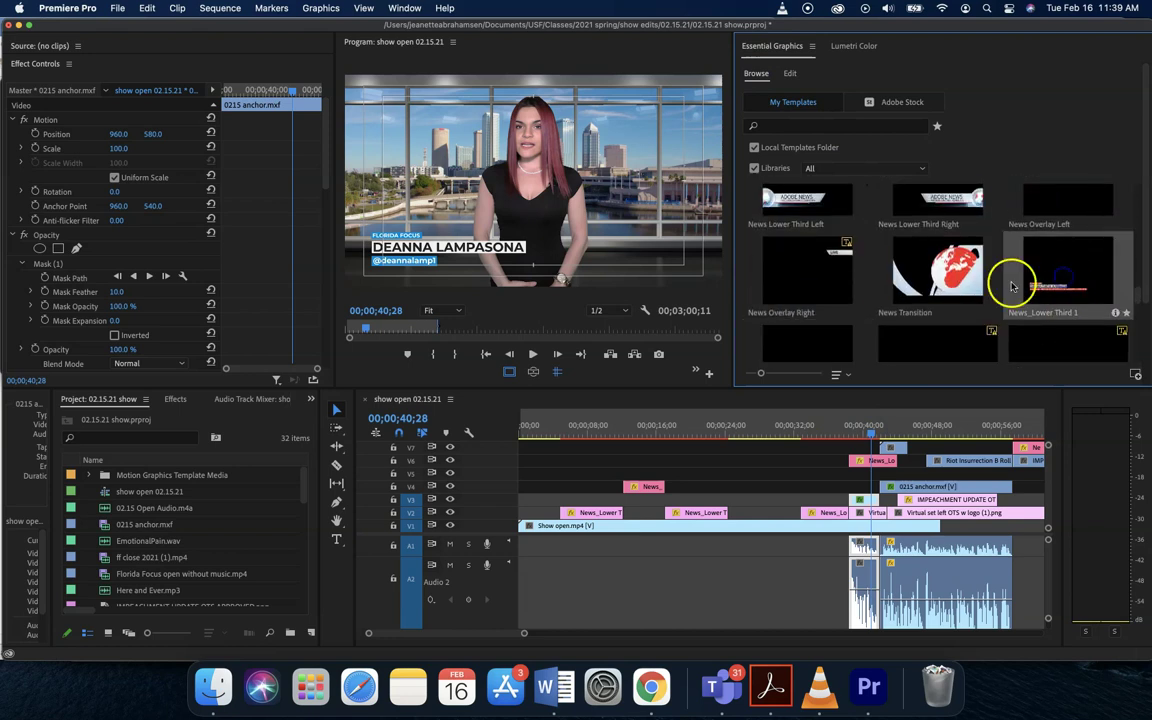
{"action": "left_click_drag", "start_coordinate": [830, 399], "coordinate": [736, 451]}
Fit the newly added News_Lower Third 1 clip to the video frame
{"action": "left_click", "coordinate": [779, 425]}
{"action": "left_click", "coordinate": [744, 501]}
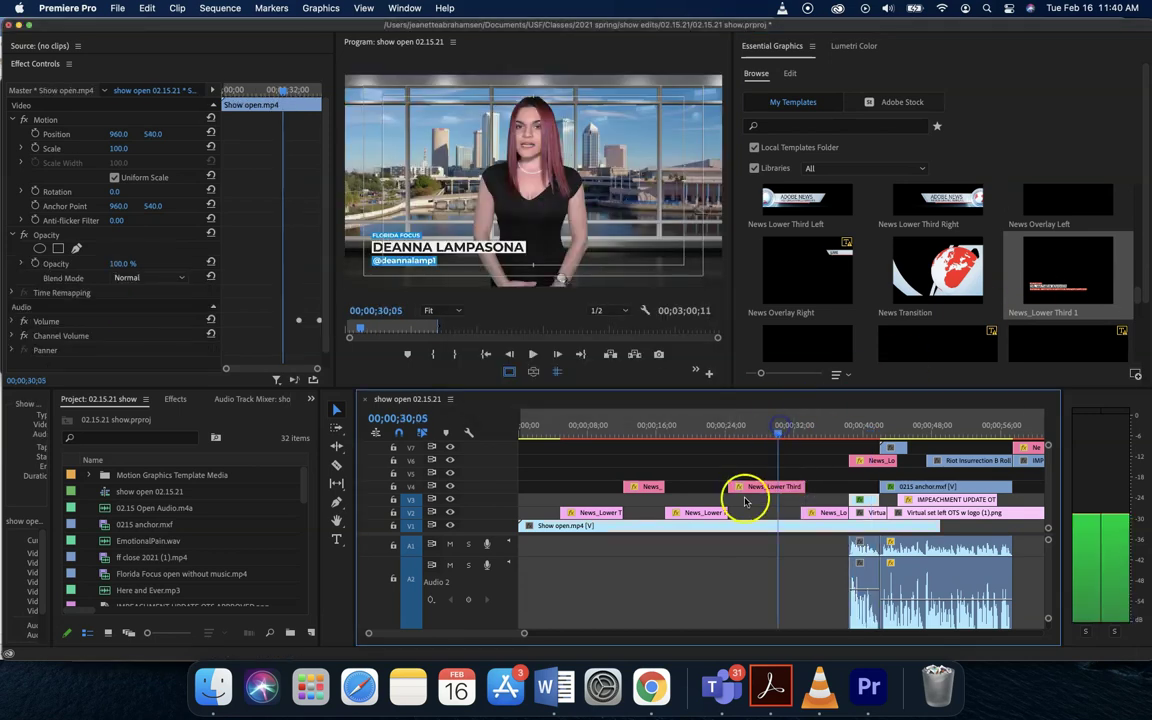
{"action": "right_click", "coordinate": [753, 484]}
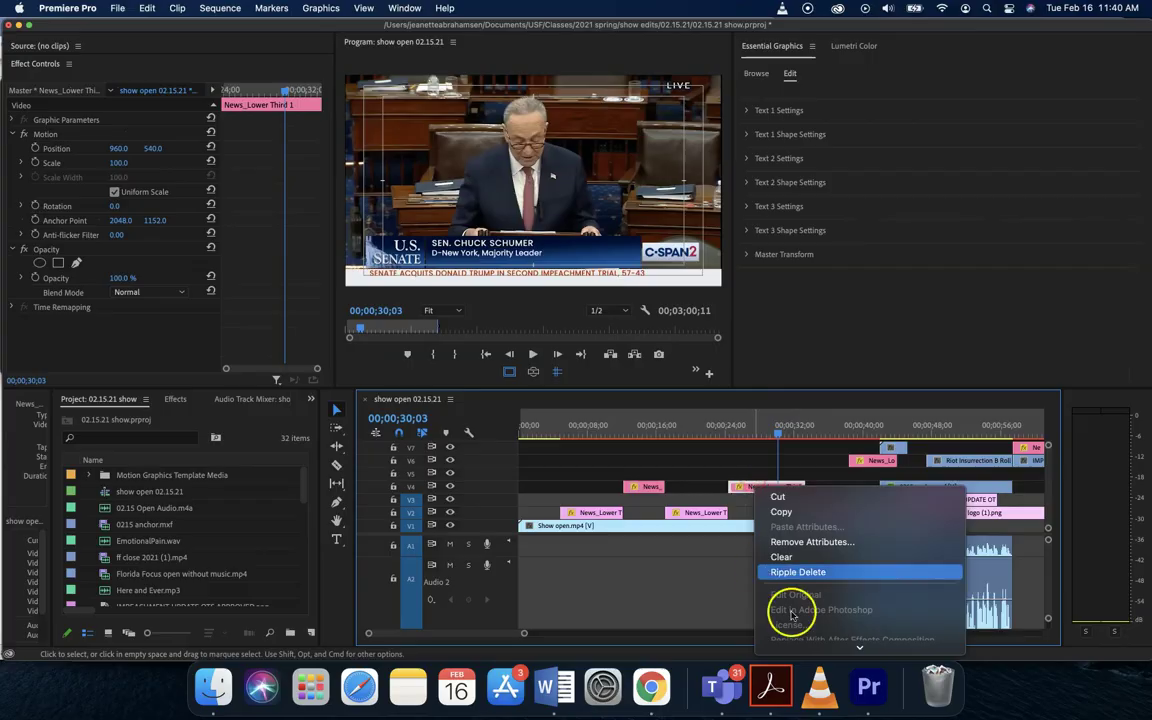
{"action": "mouse_move", "coordinate": [812, 658]}
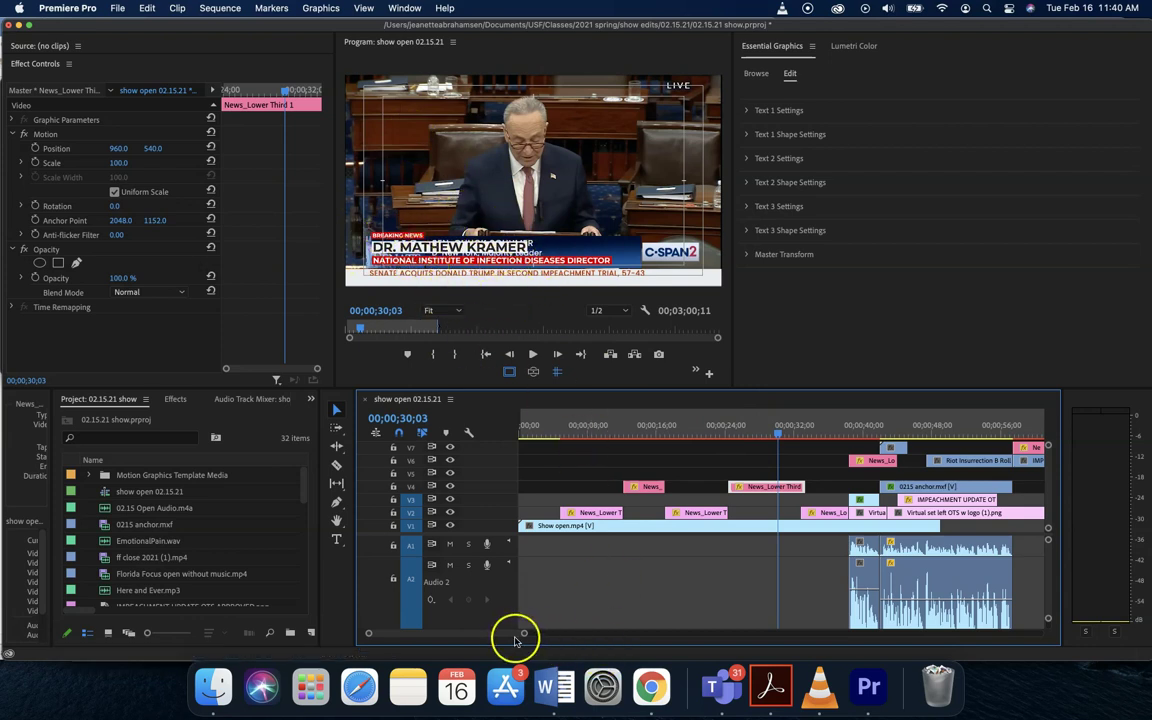
Move the News_Lower Third 1 clip to V5 above the start of the second PARKLAND SHOOTING clip and select it
{"action": "left_click_drag", "start_coordinate": [524, 633], "coordinate": [614, 635]}
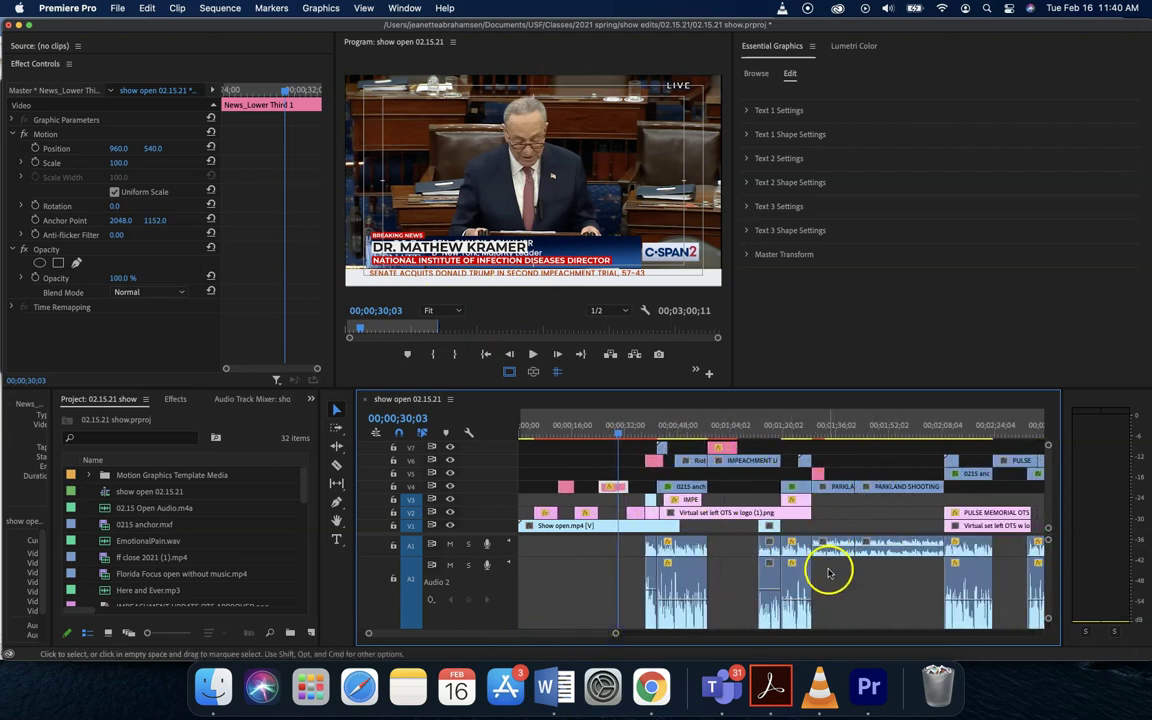
{"action": "left_click", "coordinate": [868, 430]}
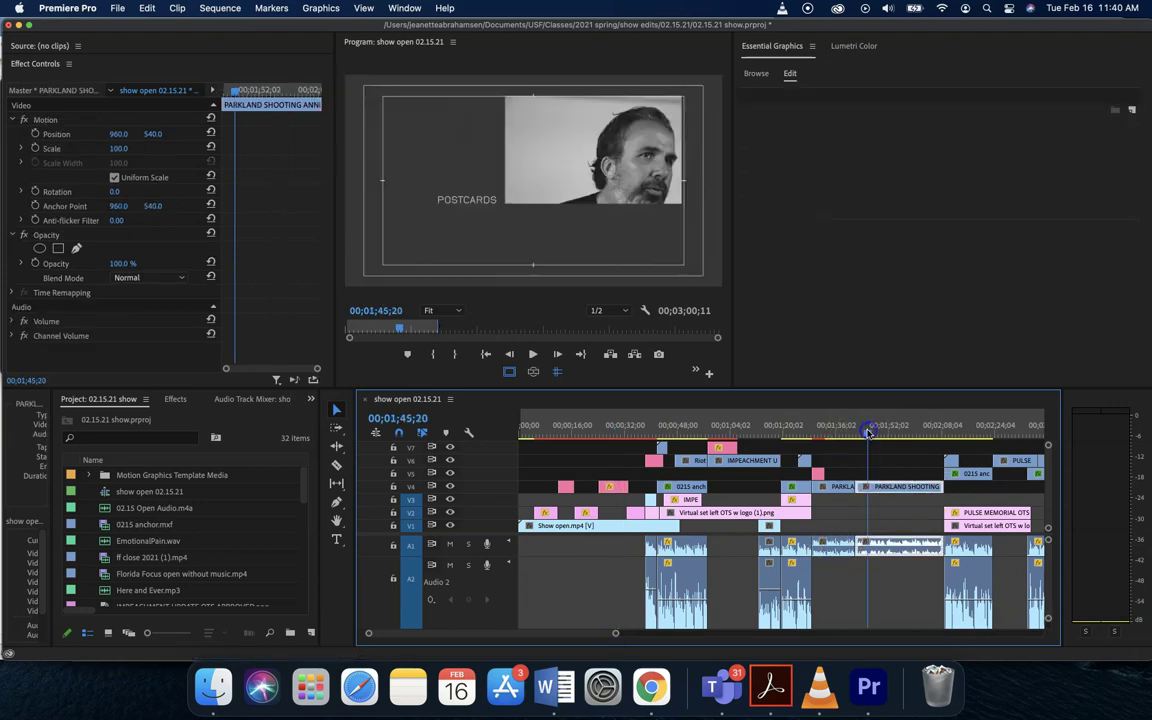
{"action": "left_click_drag", "start_coordinate": [865, 431], "coordinate": [860, 431]}
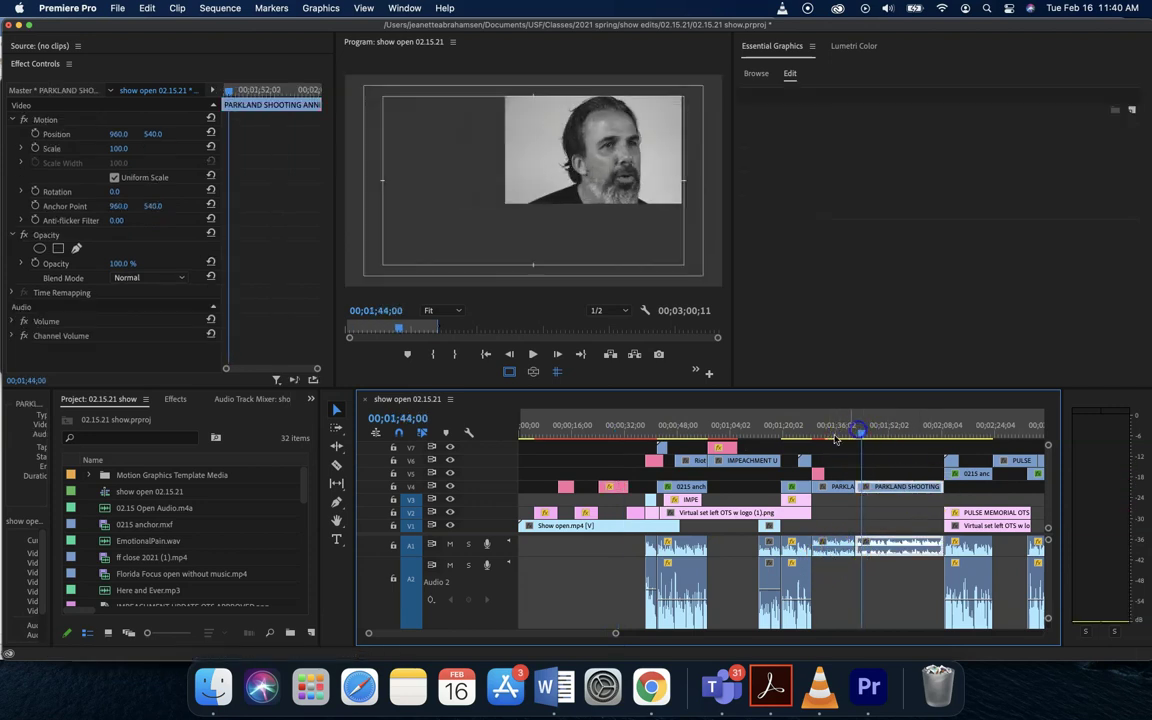
{"action": "left_click_drag", "start_coordinate": [617, 480], "coordinate": [870, 472]}
{"action": "left_click_drag", "start_coordinate": [857, 428], "coordinate": [873, 436]}
{"action": "left_click", "coordinate": [872, 473]}
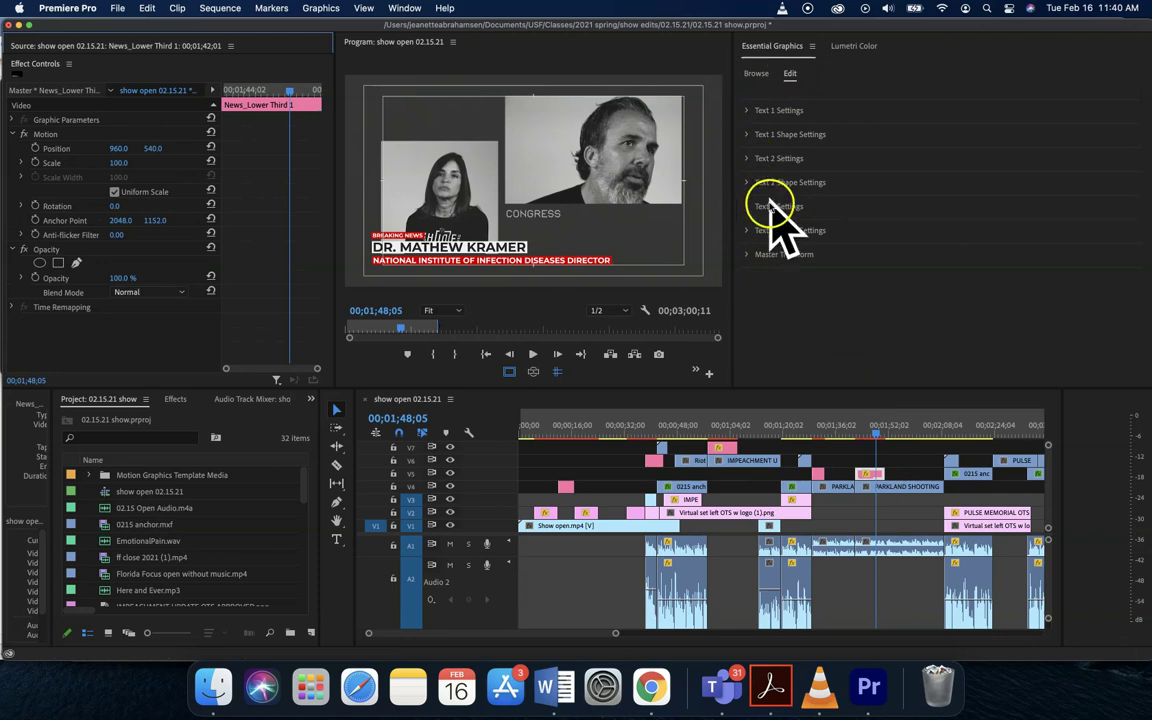
Replace the BREAKING NEWS source text in the lower third's Text 1 Settings with PARKLAND SHOOTING
{"action": "left_click", "coordinate": [747, 111]}
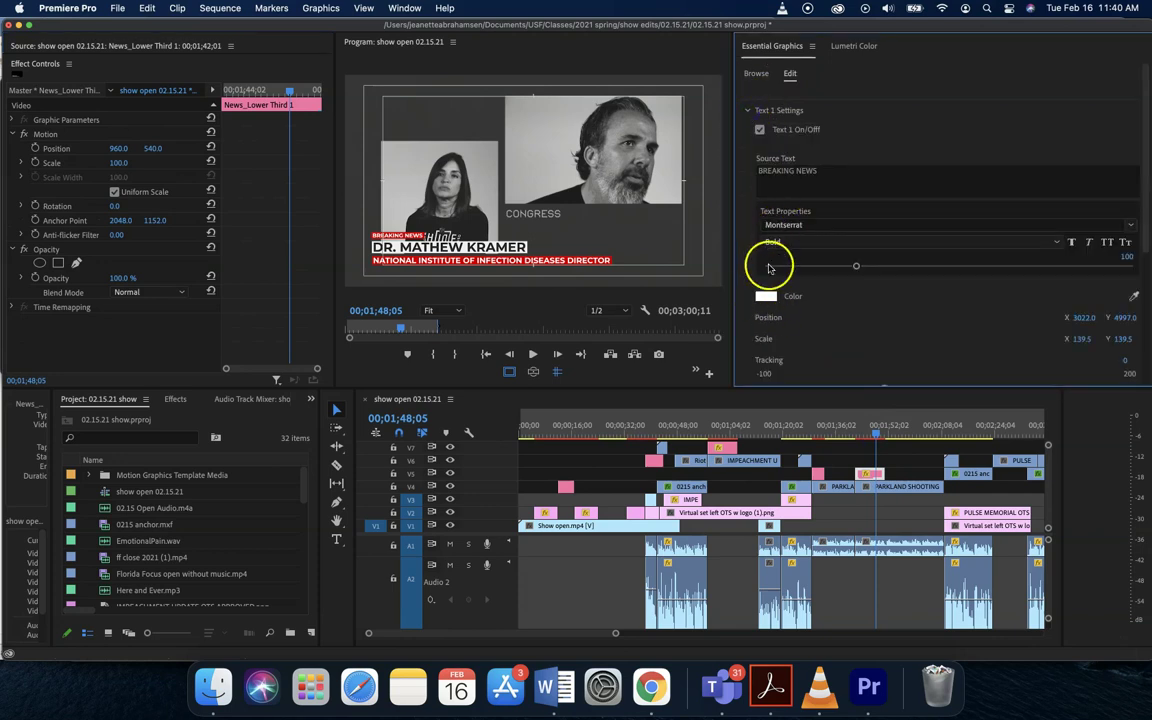
{"action": "left_click", "coordinate": [790, 180]}
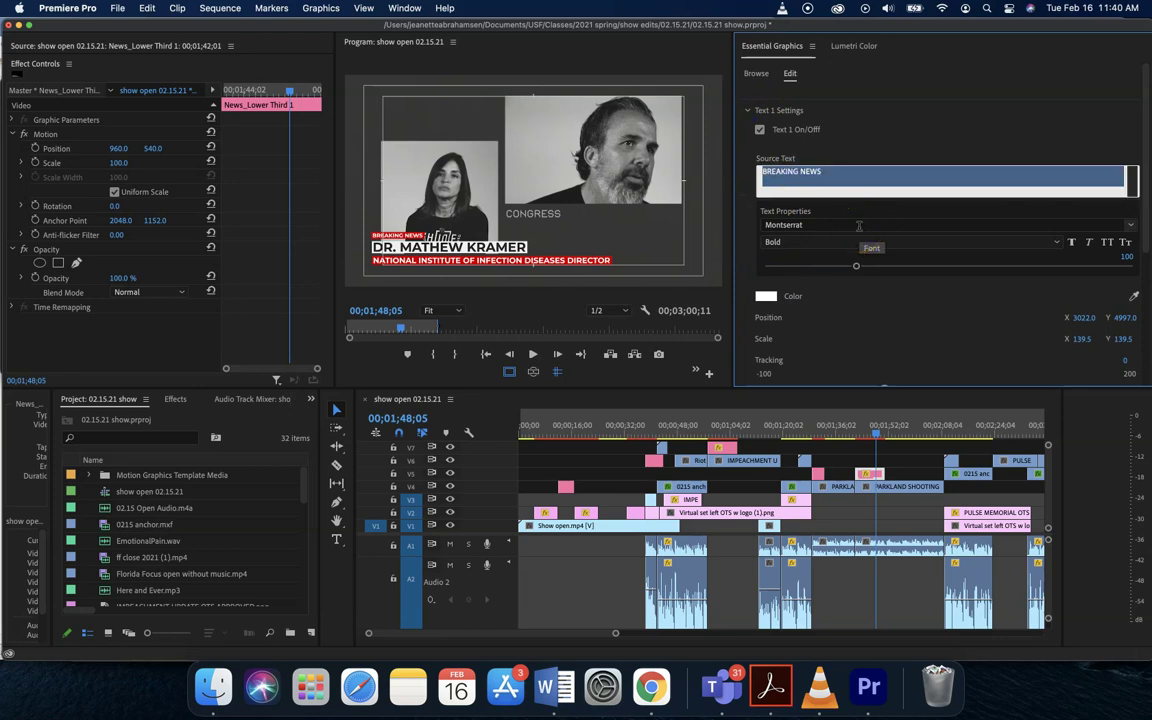
{"action": "type", "text": "PARKLAND SHOOTING"}
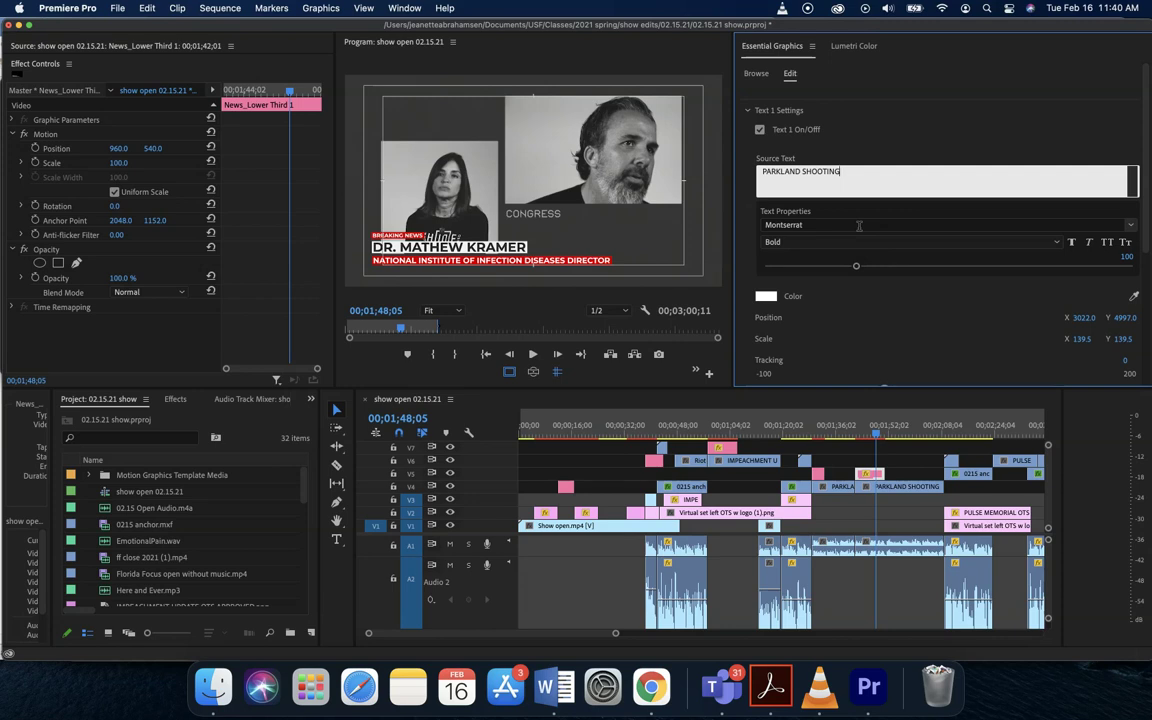
{"action": "left_click", "coordinate": [855, 140]}
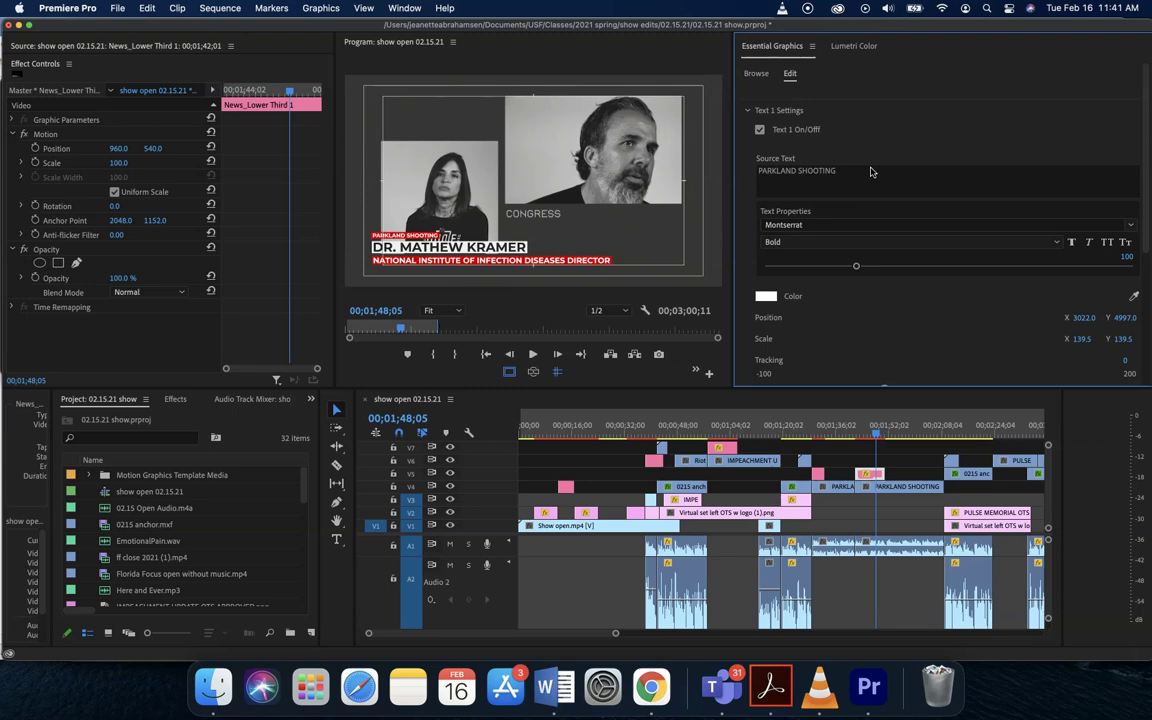
Clear the Text 1 source text so the lower third has no top label
{"action": "left_click", "coordinate": [847, 188]}
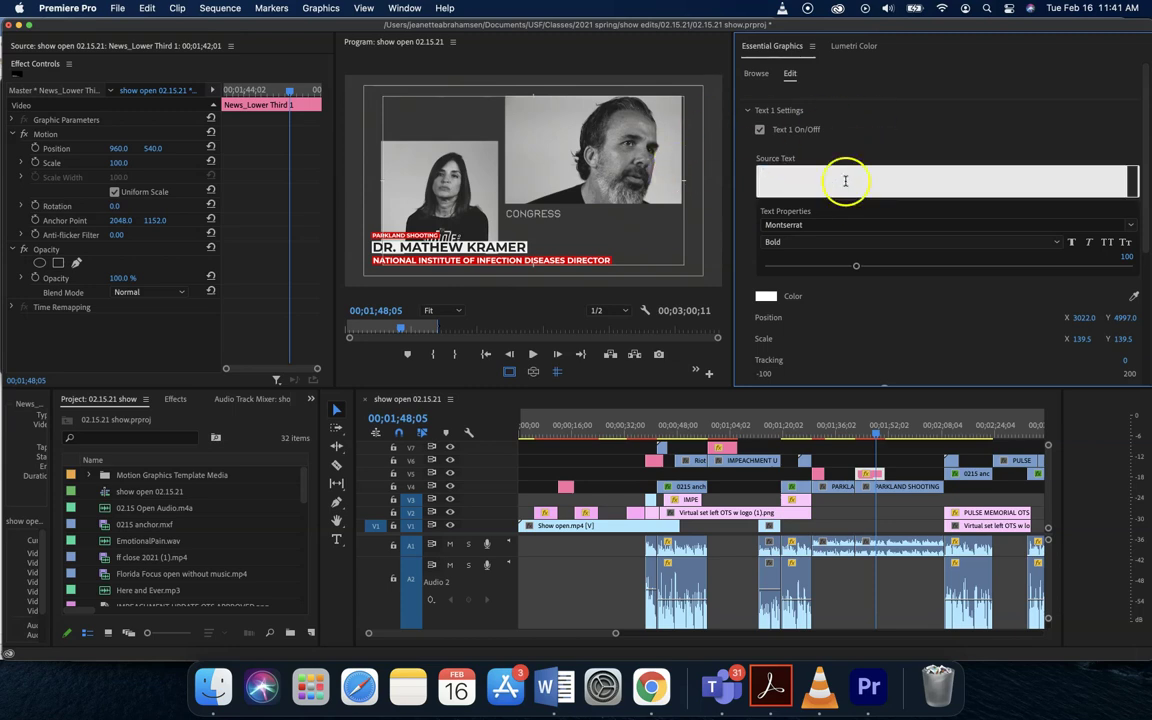
{"action": "left_click", "coordinate": [850, 146]}
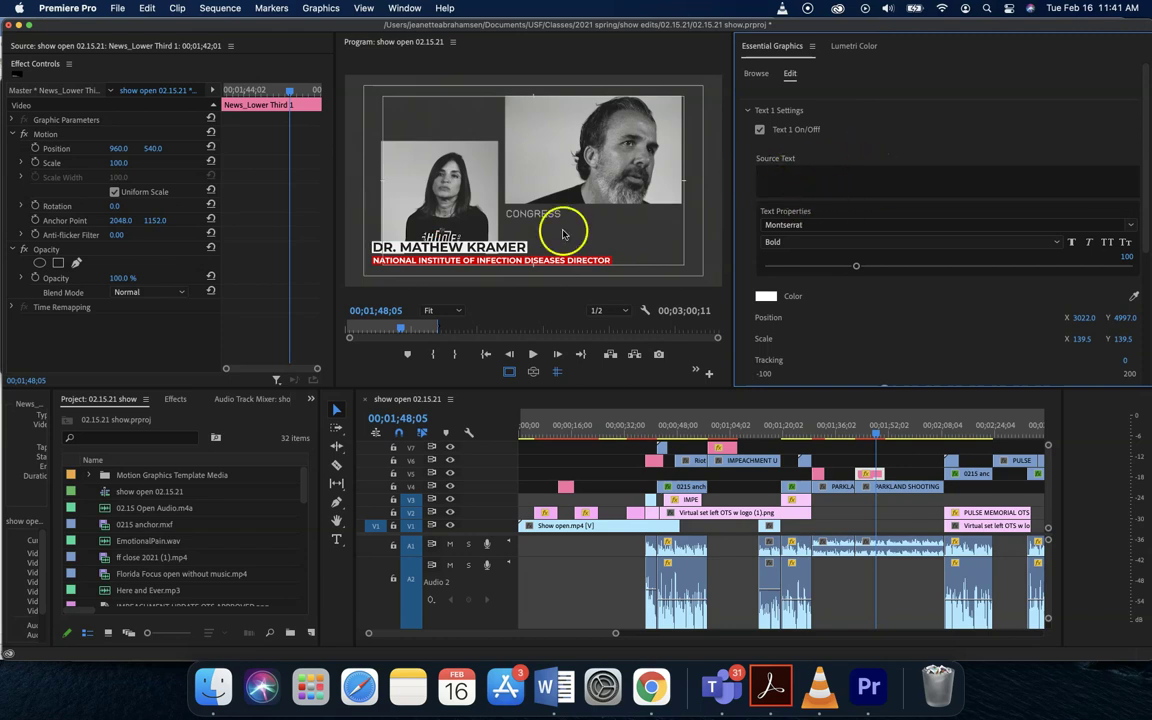
{"action": "left_click", "coordinate": [821, 187]}
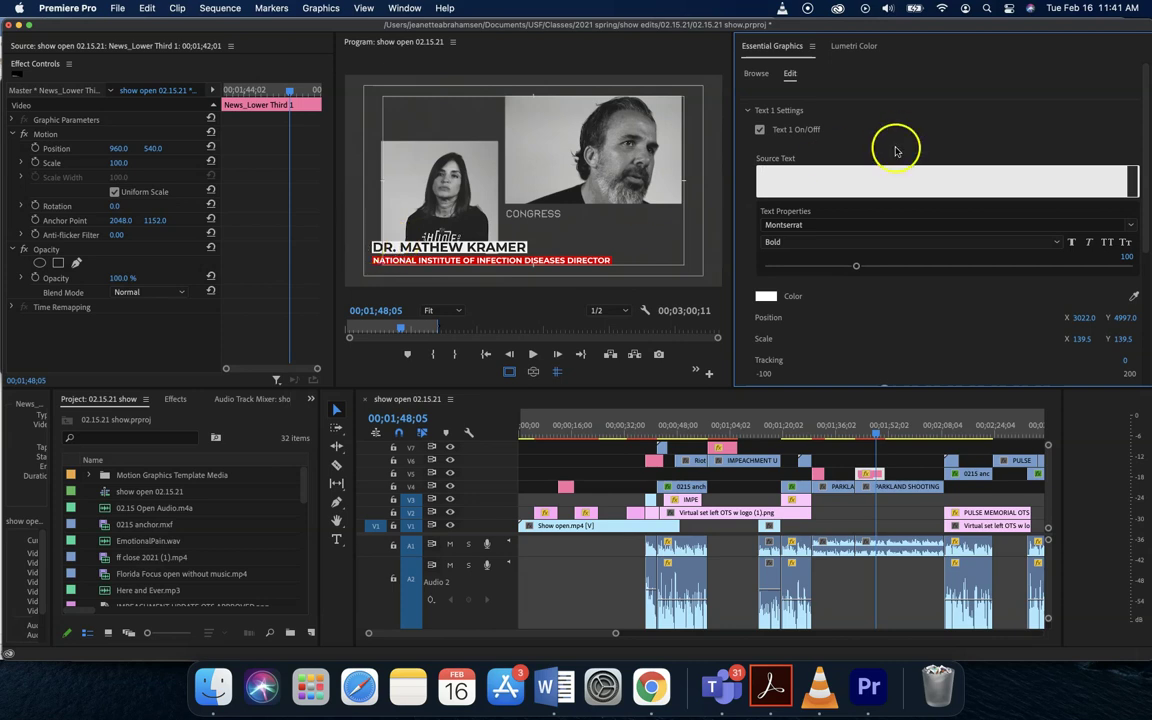
{"action": "left_click", "coordinate": [856, 148]}
{"action": "scroll", "coordinate": [740, 278], "scroll_direction": "down", "scroll_amount": 5}
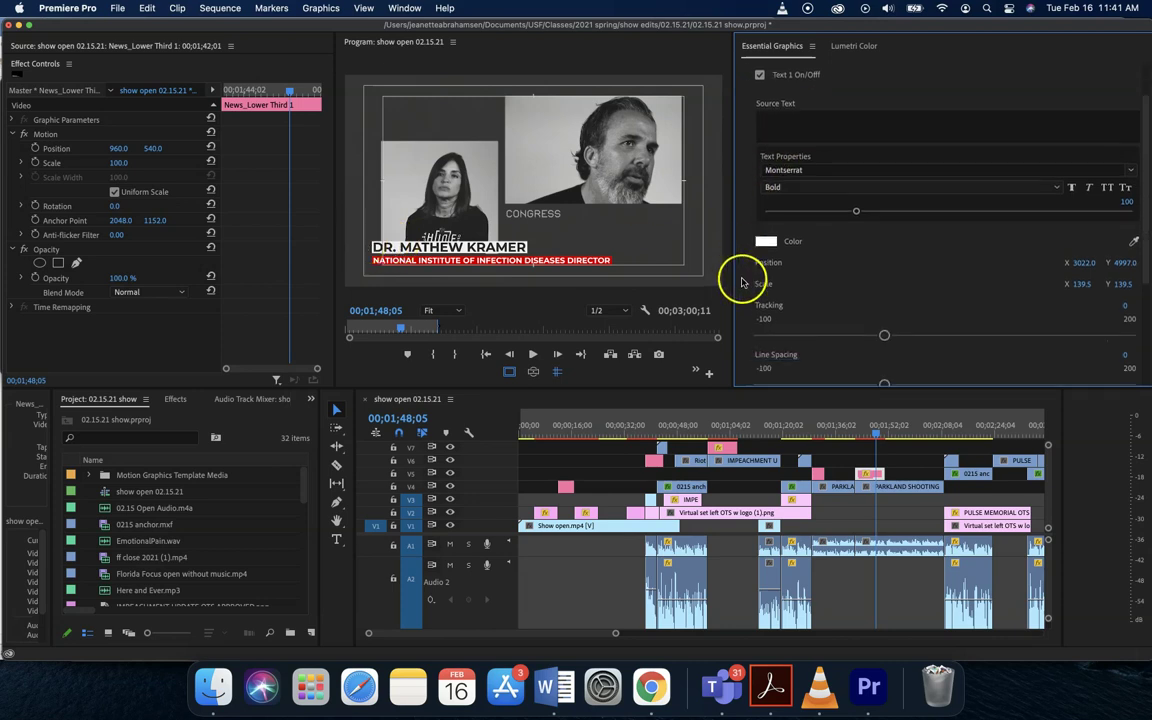
Expand the Text 1 Shape Settings and restore BREAKING NEWS as the Text 1 source text of the lower third
{"action": "left_click", "coordinate": [749, 245]}
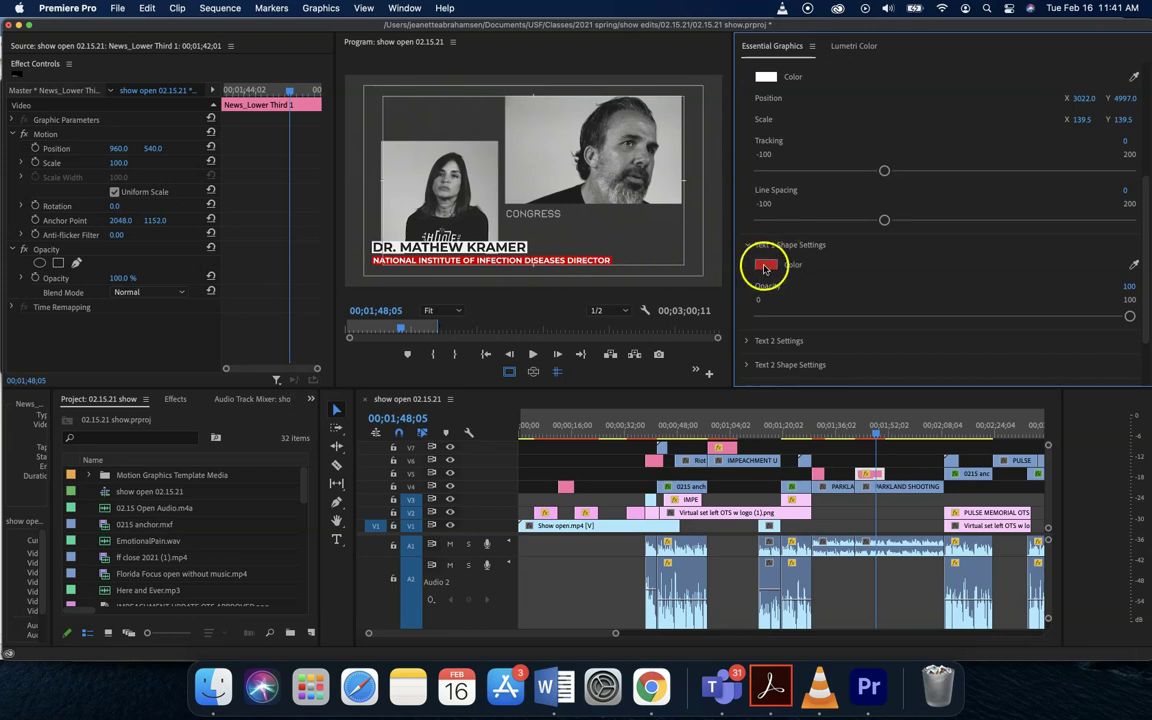
{"action": "left_click", "coordinate": [747, 243]}
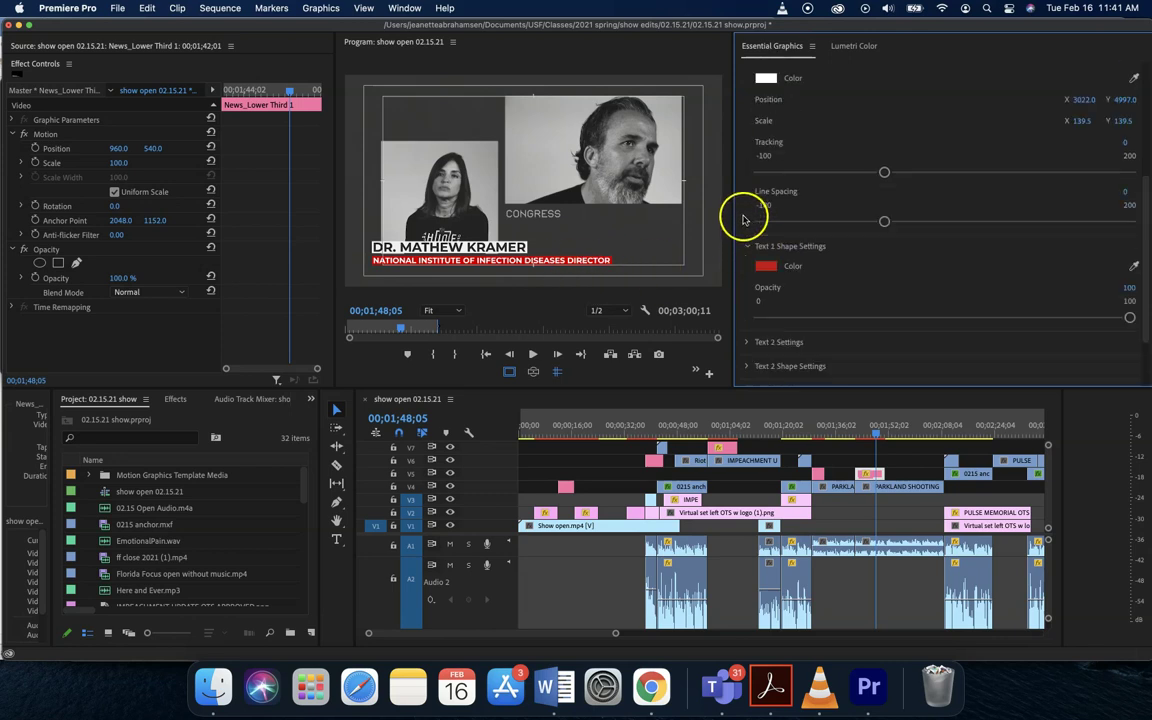
{"action": "scroll", "coordinate": [745, 218], "scroll_direction": "up", "scroll_amount": 5}
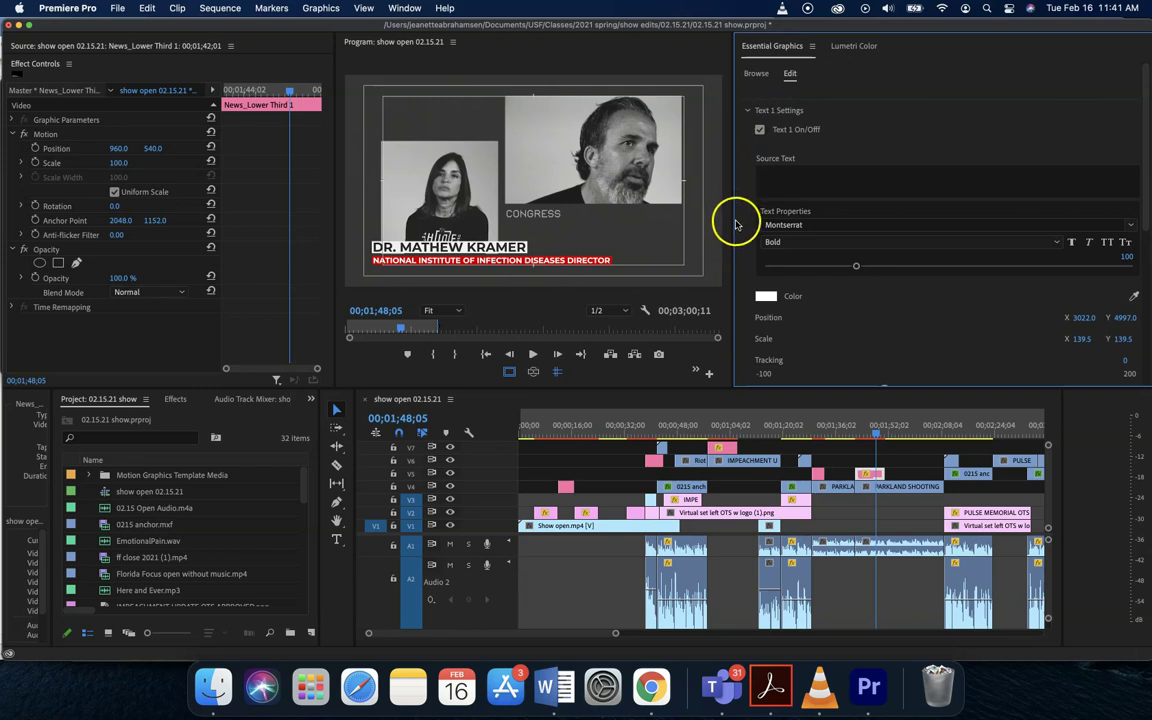
{"action": "scroll", "coordinate": [745, 250], "scroll_direction": "down", "scroll_amount": 3}
{"action": "left_click", "coordinate": [746, 283]}
{"action": "scroll", "coordinate": [760, 240], "scroll_direction": "down", "scroll_amount": 2}
{"action": "scroll", "coordinate": [768, 205], "scroll_direction": "up", "scroll_amount": 5}
{"action": "left_click", "coordinate": [777, 192]}
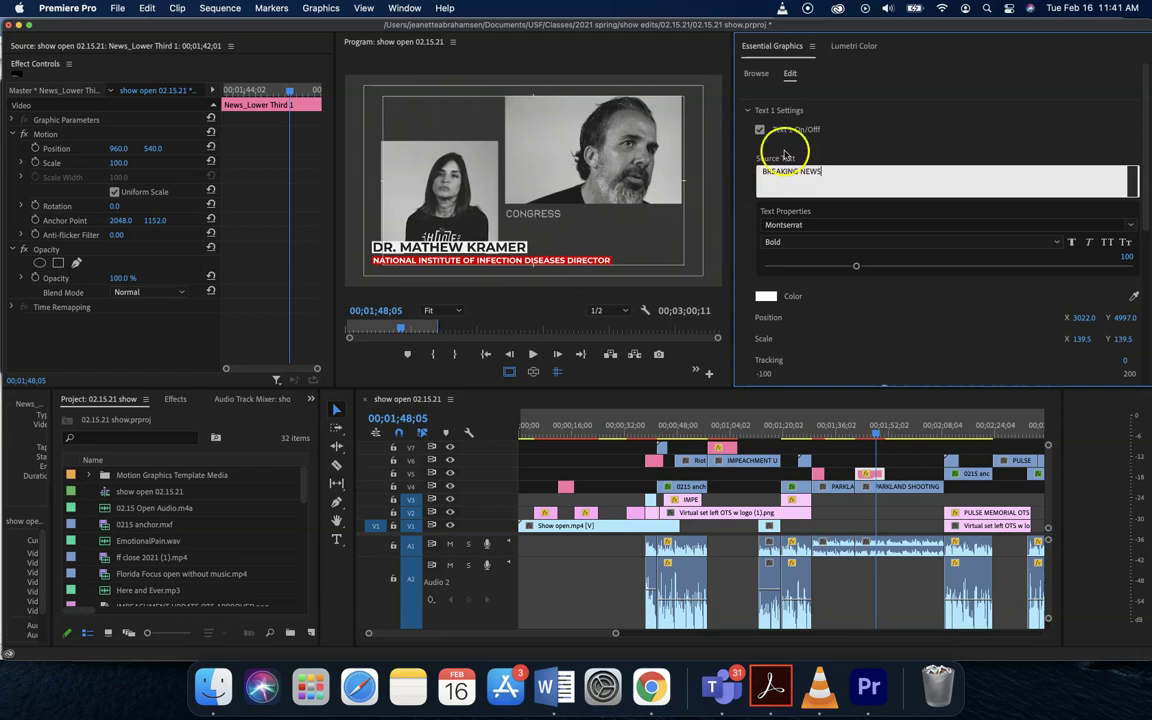
{"action": "left_click", "coordinate": [751, 257]}
Set the Text 1 shape color of the lower third to the copied blue hex value
{"action": "scroll", "coordinate": [746, 265], "scroll_direction": "down", "scroll_amount": 2}
{"action": "scroll", "coordinate": [745, 280], "scroll_direction": "down", "scroll_amount": 3}
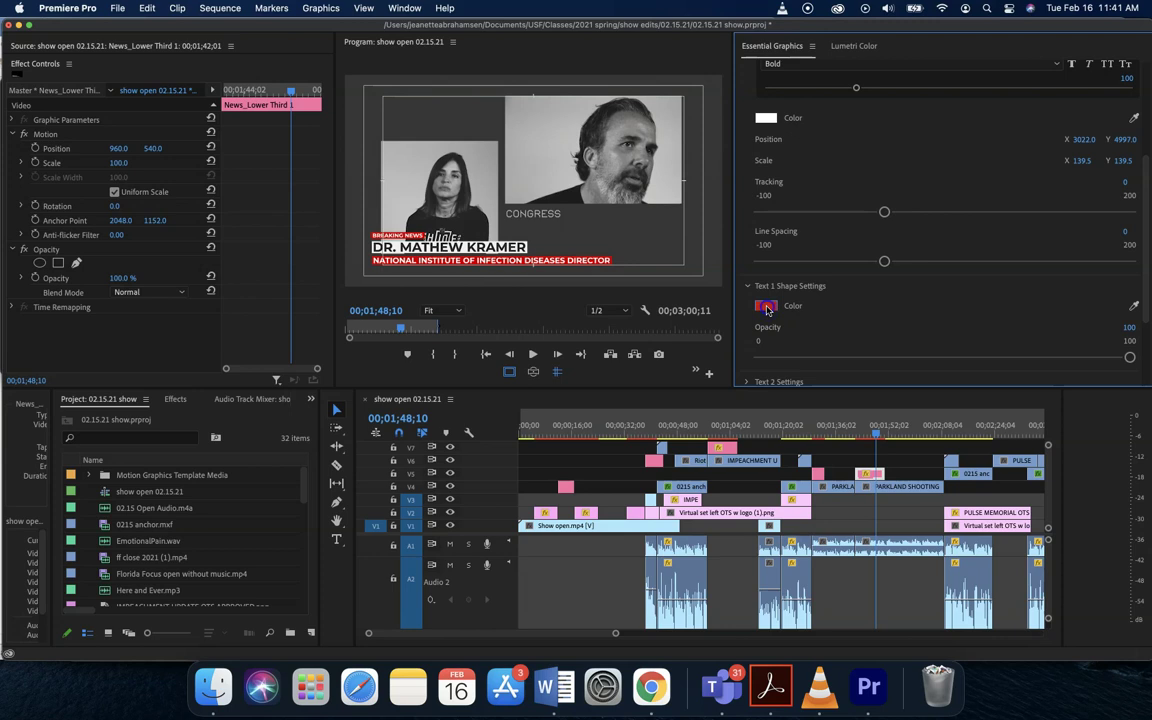
{"action": "left_click", "coordinate": [767, 308]}
{"action": "left_click", "coordinate": [934, 420]}
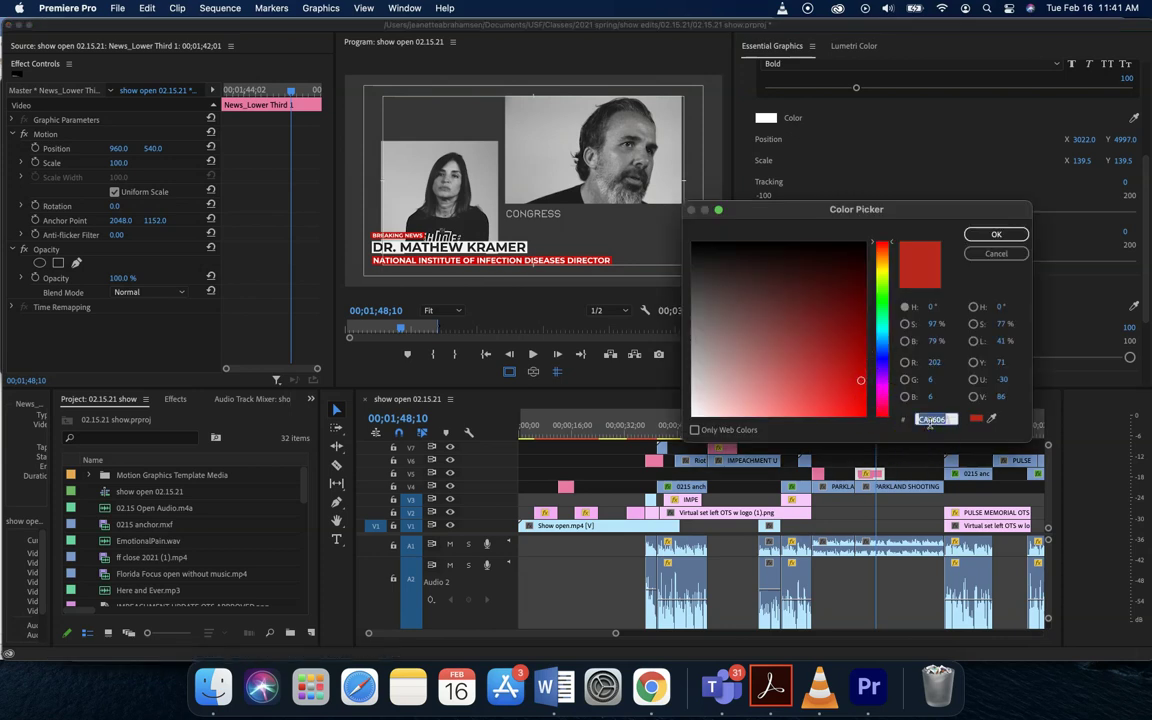
{"action": "key", "text": "super+v"}
{"action": "left_click", "coordinate": [996, 234]}
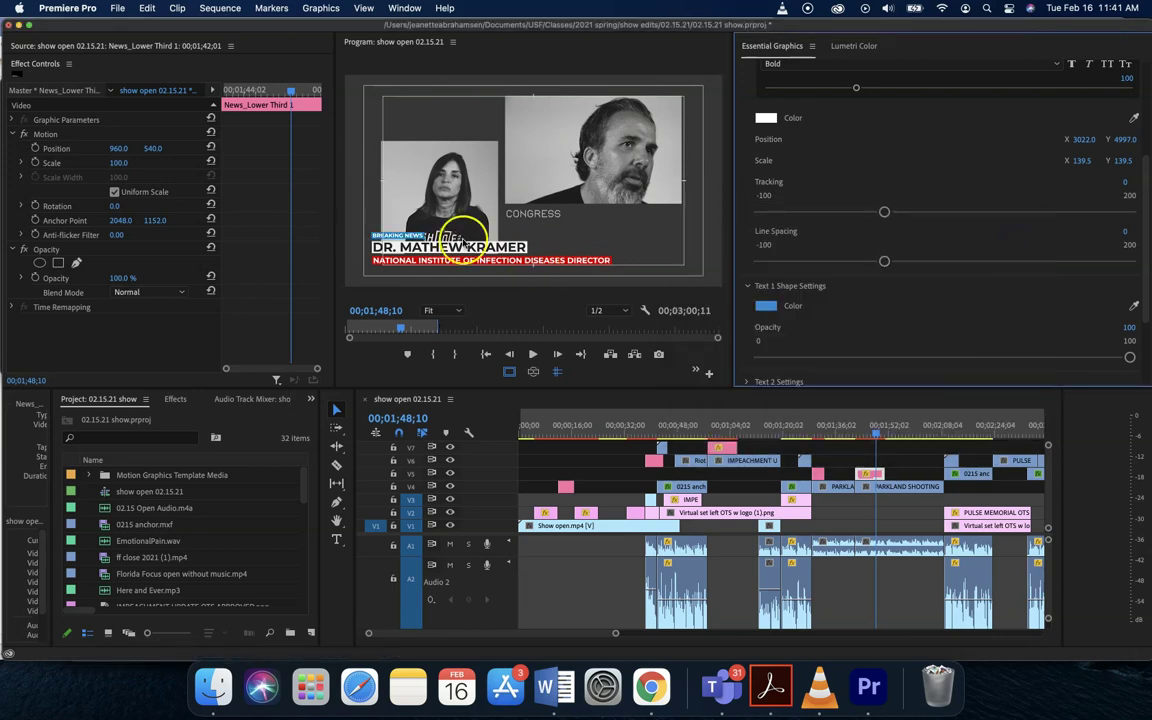
Examine the Text 2 source text, the Text 2 Shape Settings and the Text 3 source text of the lower third
{"action": "scroll", "coordinate": [740, 280], "scroll_direction": "down", "scroll_amount": 3}
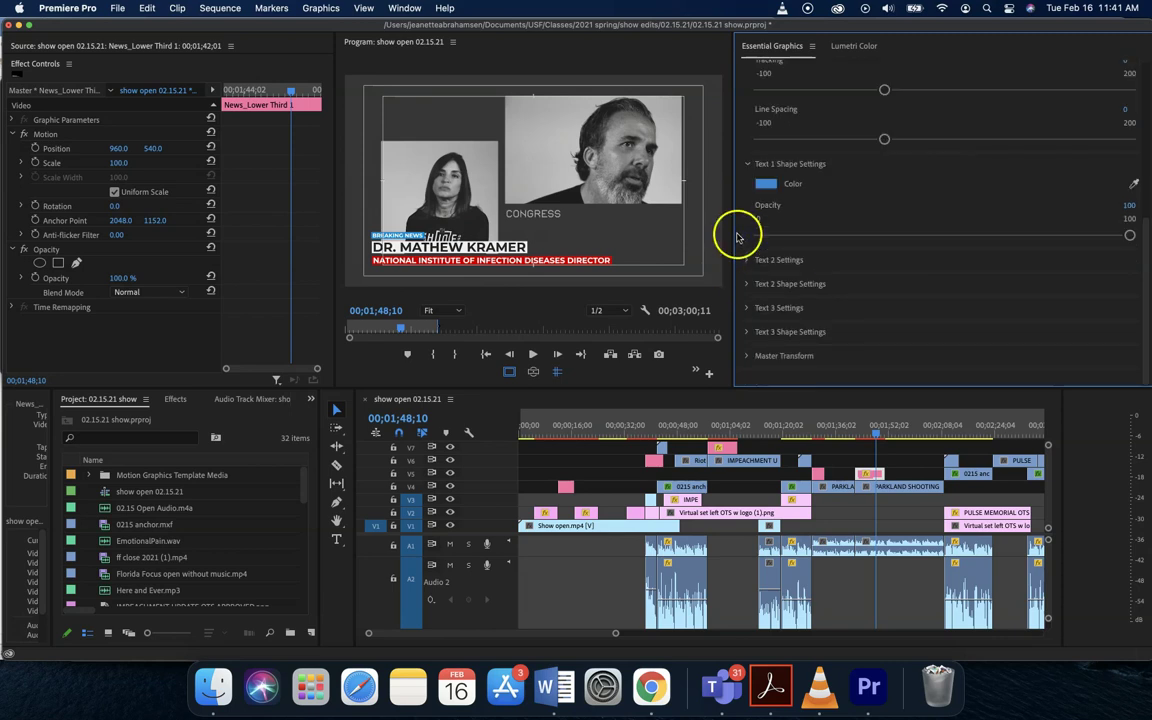
{"action": "scroll", "coordinate": [742, 199], "scroll_direction": "up", "scroll_amount": 1}
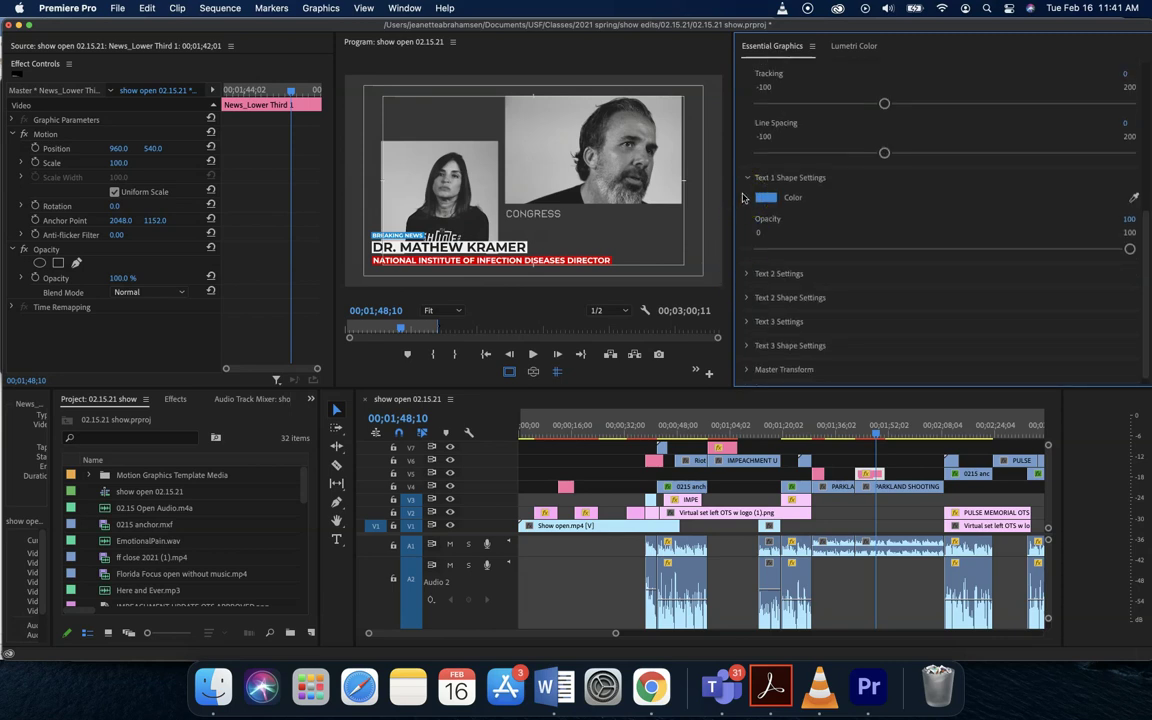
{"action": "scroll", "coordinate": [742, 196], "scroll_direction": "down", "scroll_amount": 1}
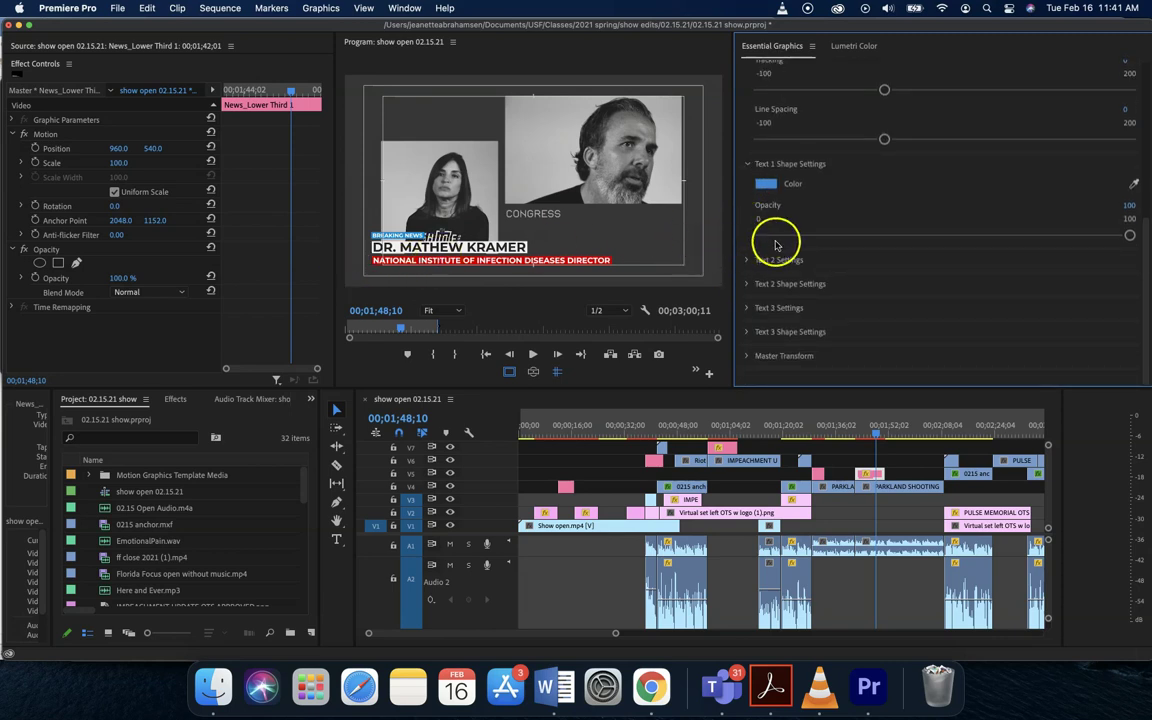
{"action": "left_click", "coordinate": [746, 261]}
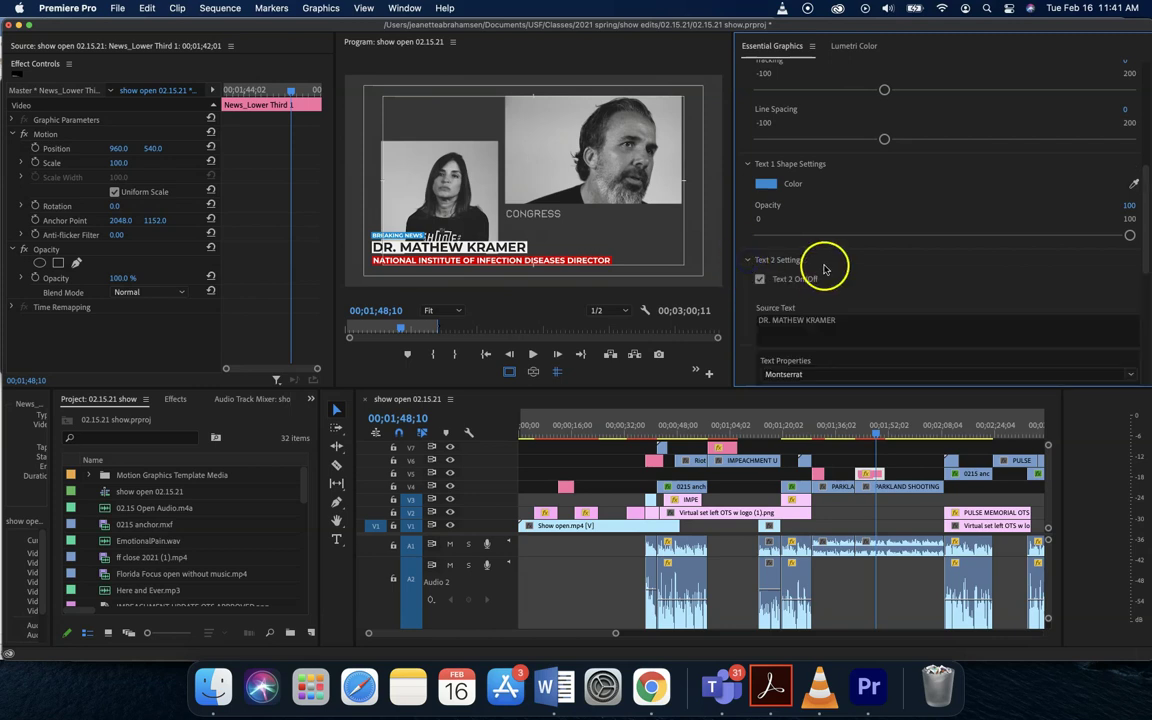
{"action": "scroll", "coordinate": [820, 300], "scroll_direction": "down", "scroll_amount": 2}
{"action": "left_click", "coordinate": [815, 296]}
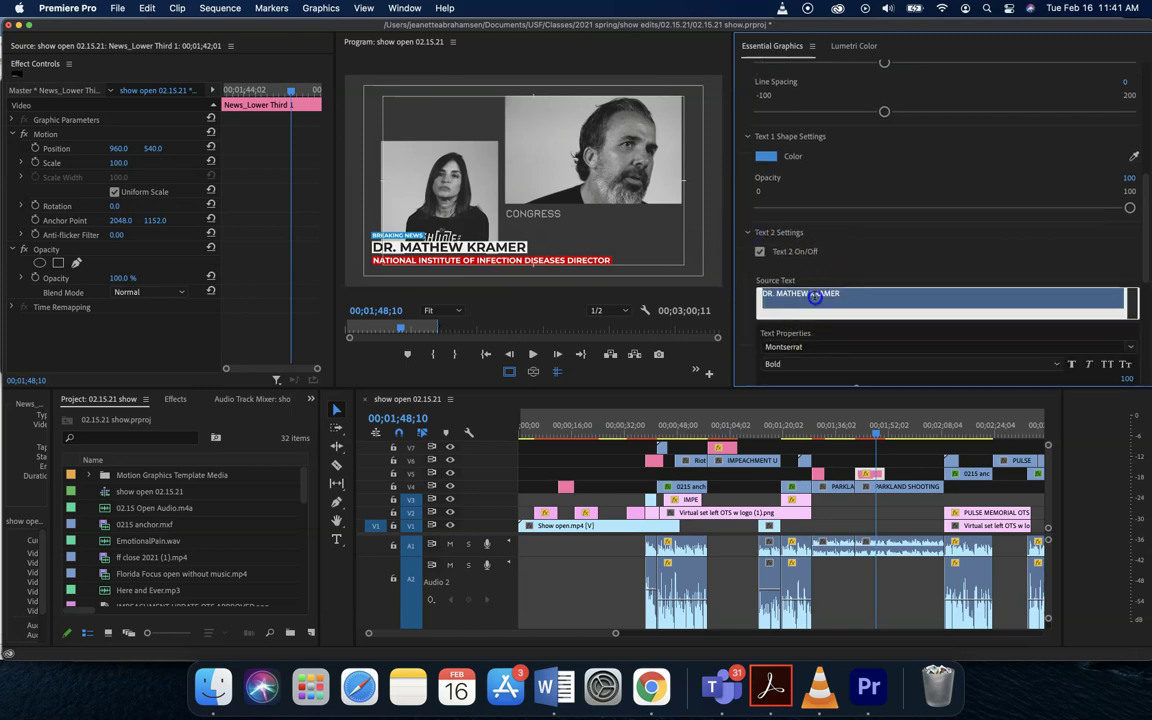
{"action": "left_click", "coordinate": [728, 298]}
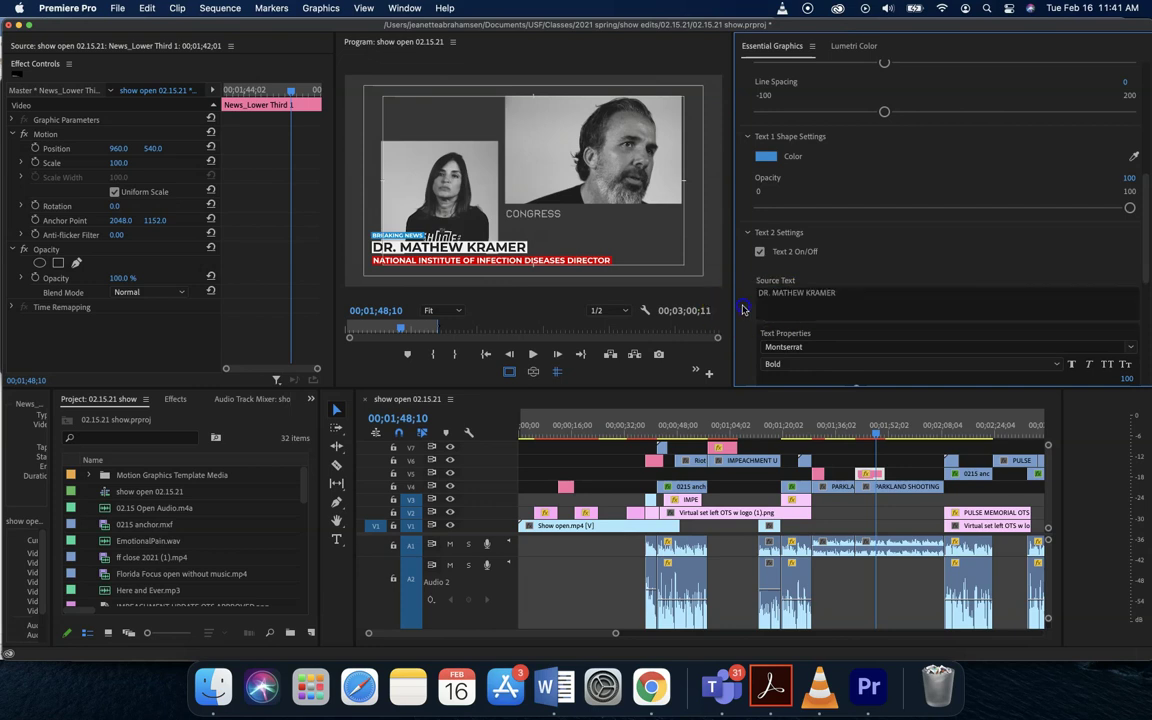
{"action": "scroll", "coordinate": [743, 321], "scroll_direction": "down", "scroll_amount": 5}
{"action": "scroll", "coordinate": [743, 321], "scroll_direction": "down", "scroll_amount": 2}
{"action": "left_click", "coordinate": [750, 287]}
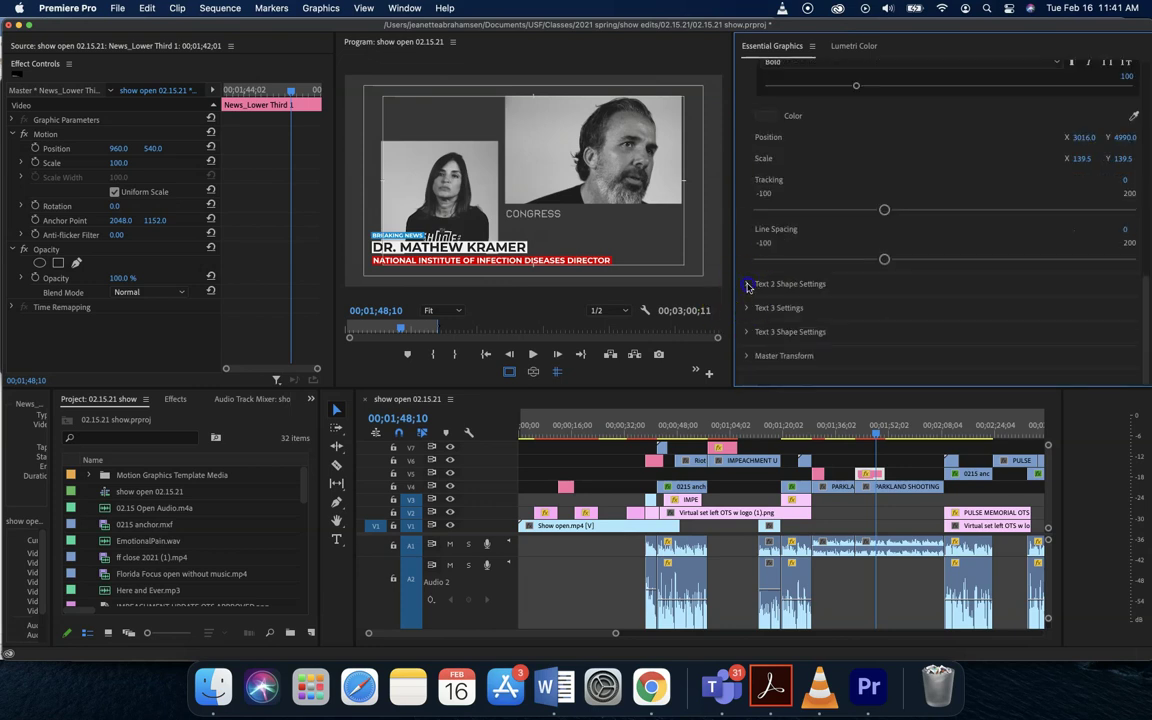
{"action": "scroll", "coordinate": [742, 347], "scroll_direction": "down", "scroll_amount": 1}
{"action": "scroll", "coordinate": [740, 348], "scroll_direction": "down", "scroll_amount": 2}
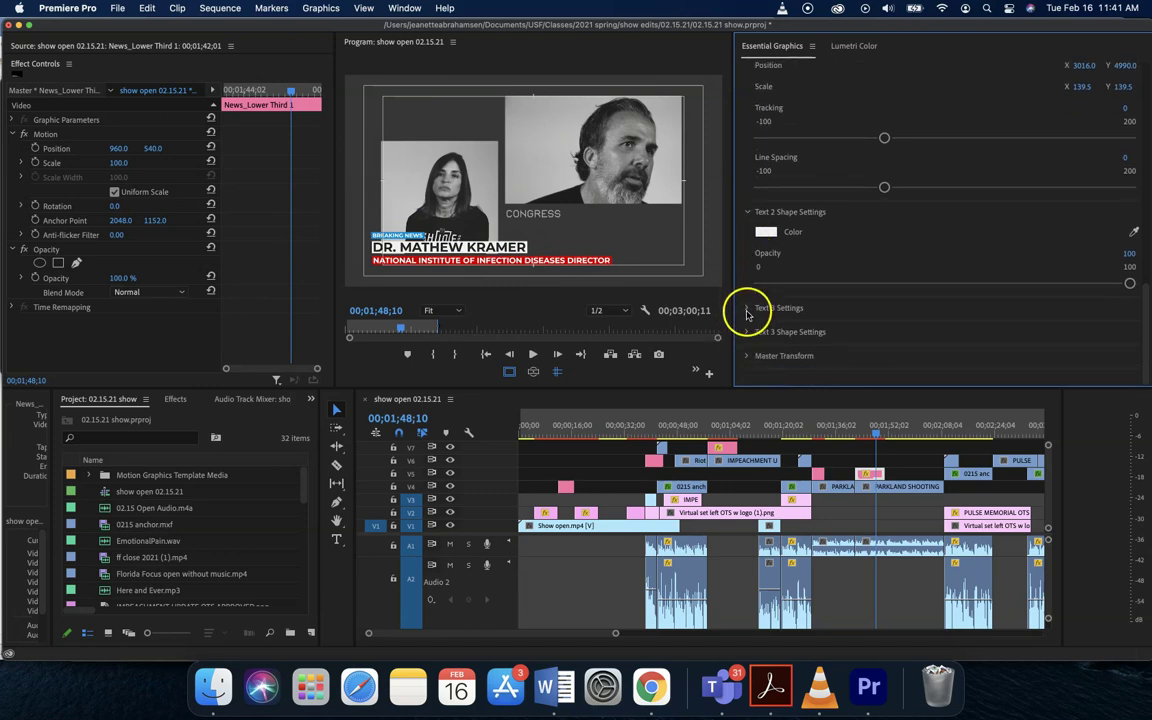
{"action": "left_click", "coordinate": [746, 312]}
{"action": "scroll", "coordinate": [746, 312], "scroll_direction": "down", "scroll_amount": 4}
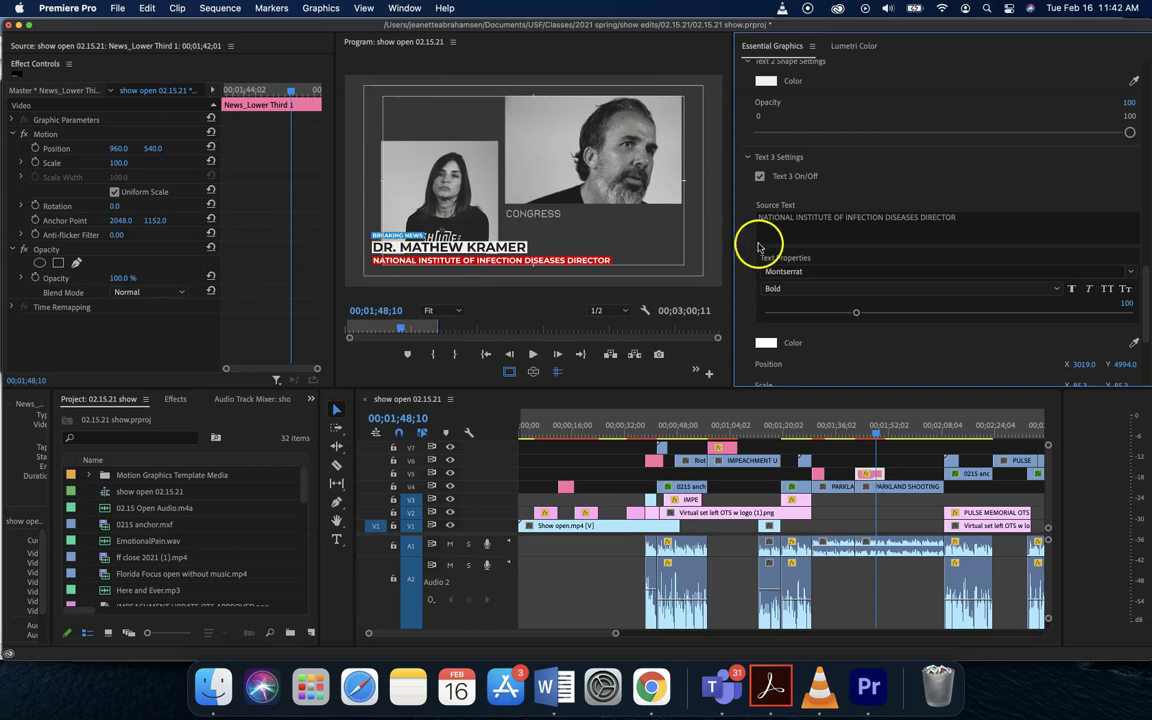
{"action": "left_click", "coordinate": [902, 230]}
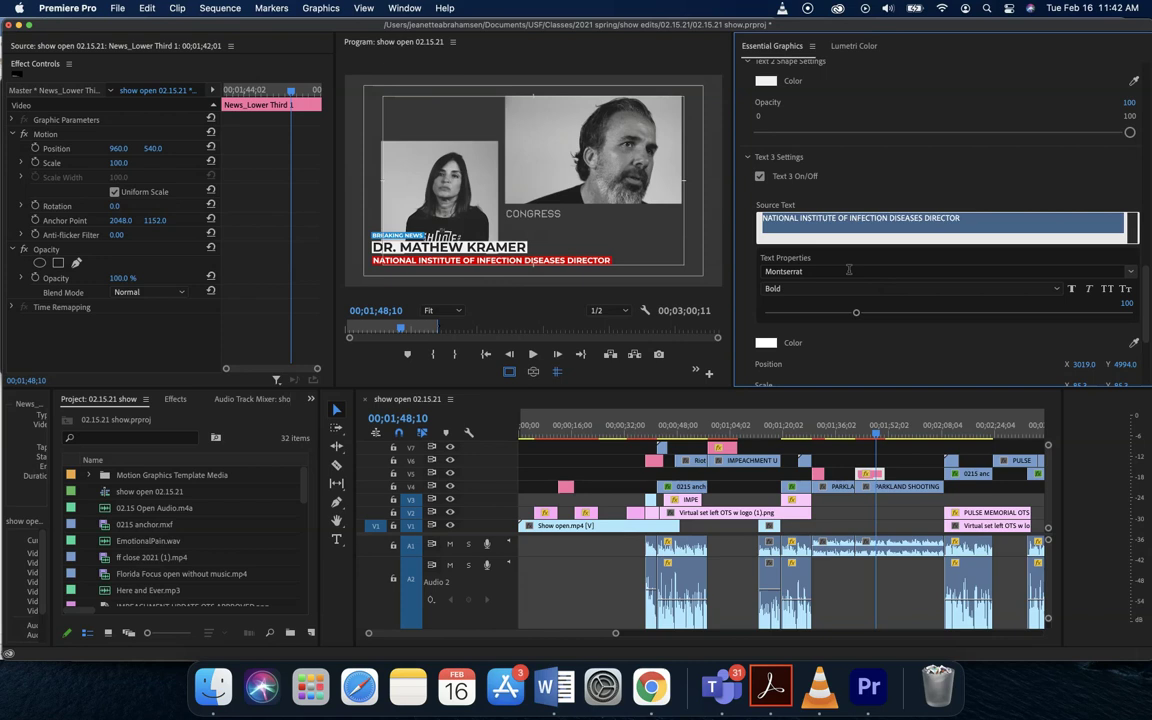
{"action": "left_click", "coordinate": [830, 200]}
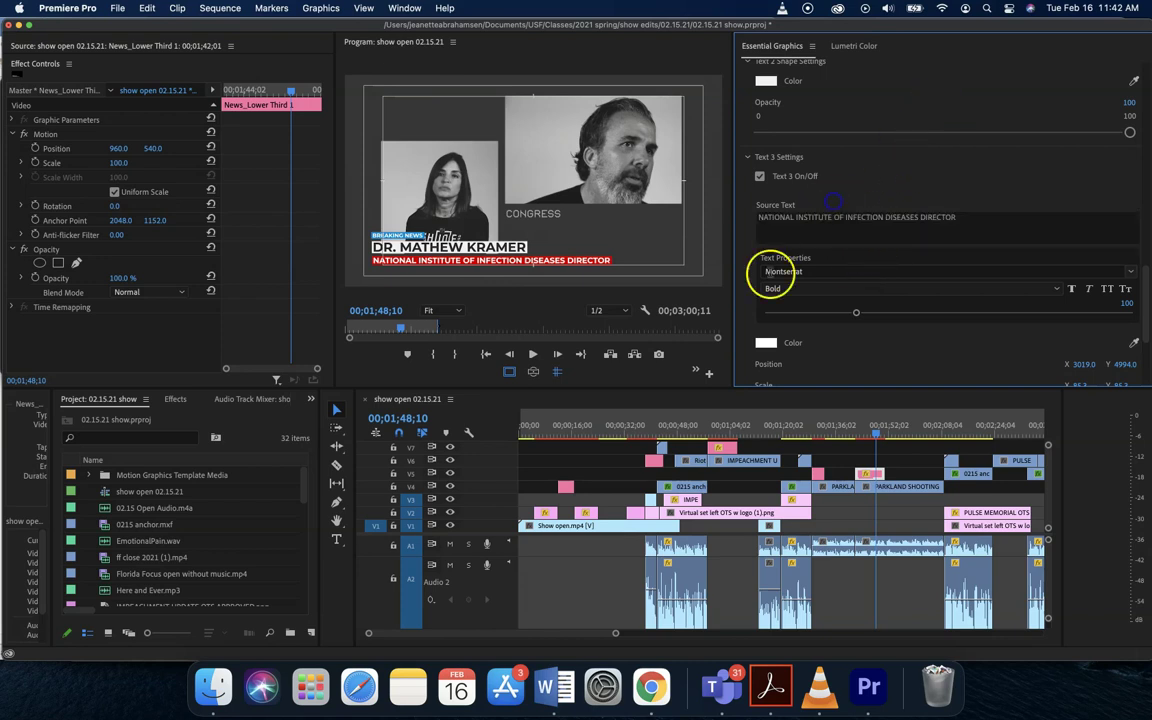
Set the Text 3 shape color of the lower third to hex 2288D4 and expand the Master Transform settings
{"action": "scroll", "coordinate": [745, 334], "scroll_direction": "down", "scroll_amount": 5}
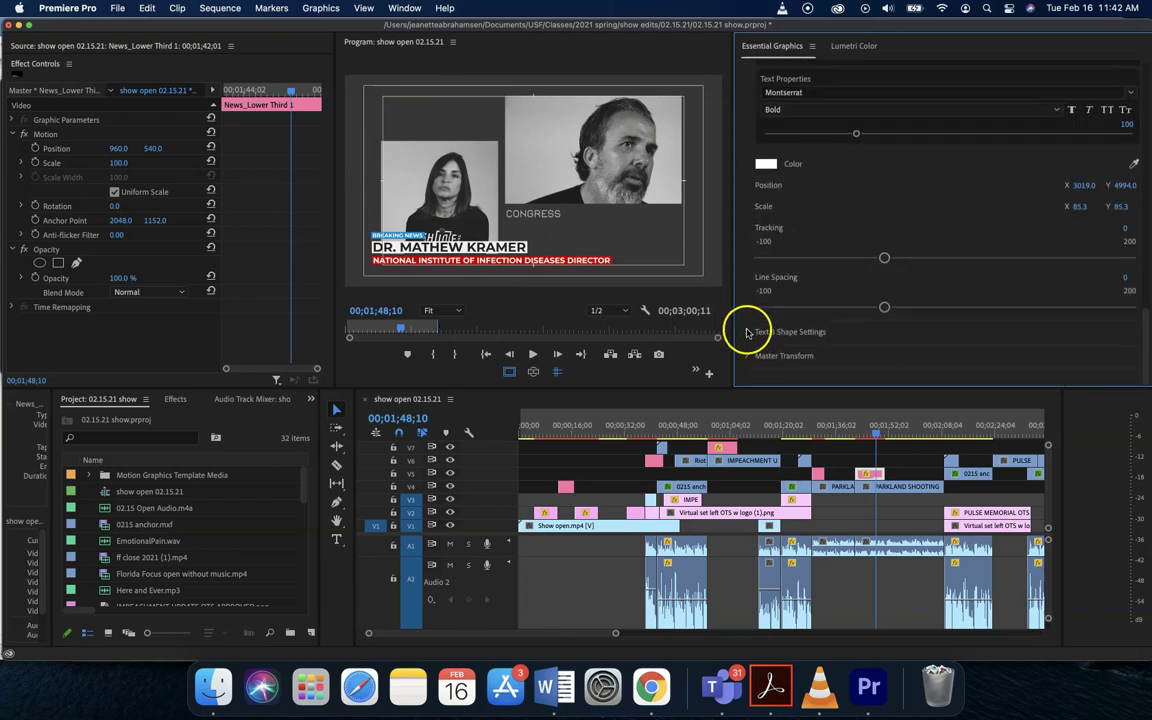
{"action": "scroll", "coordinate": [745, 332], "scroll_direction": "down", "scroll_amount": 2}
{"action": "left_click", "coordinate": [766, 290]}
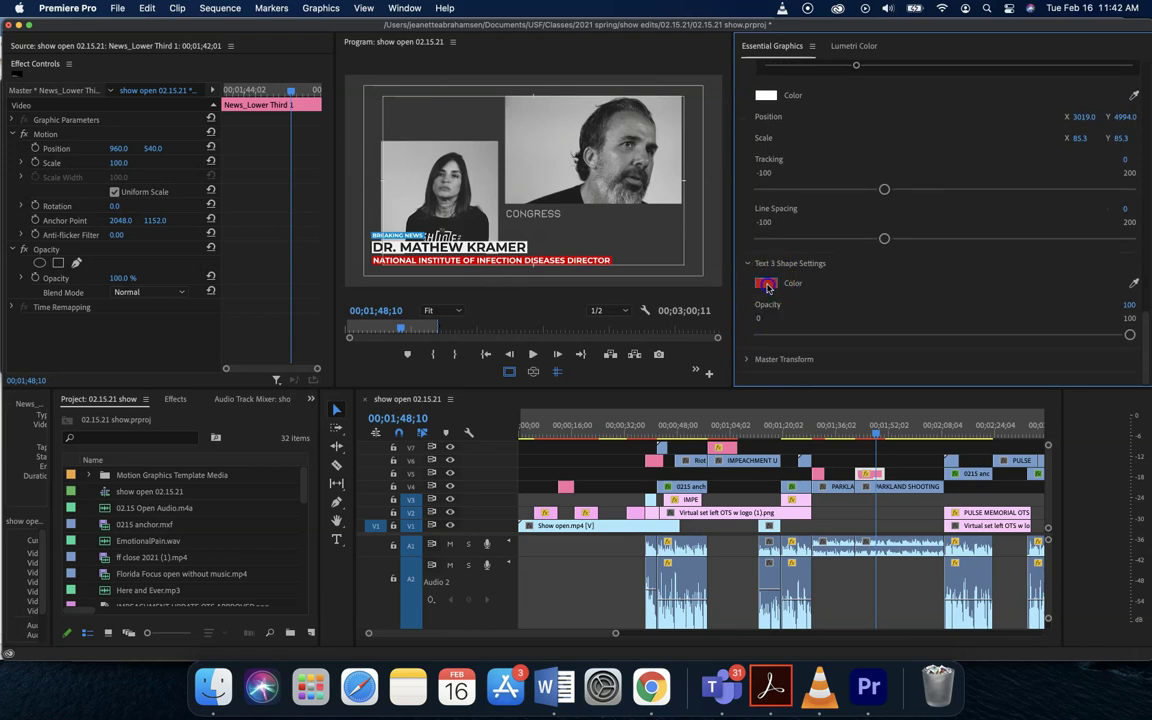
{"action": "left_click", "coordinate": [935, 424]}
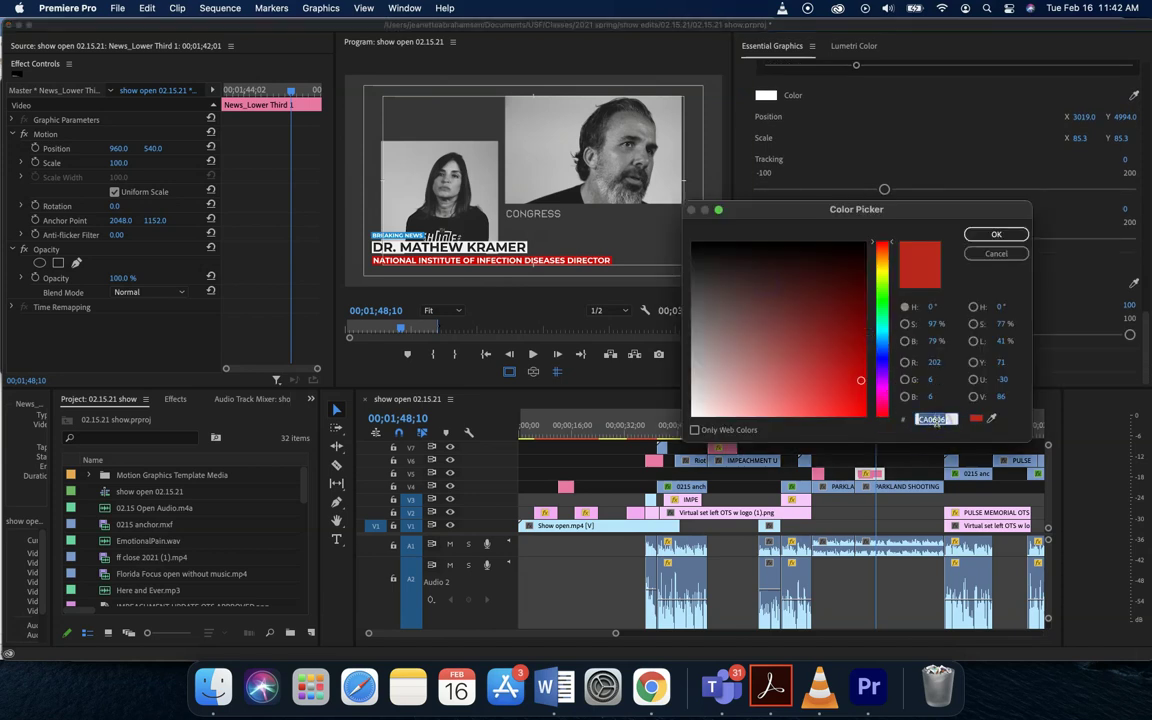
{"action": "type", "text": "2288D4"}
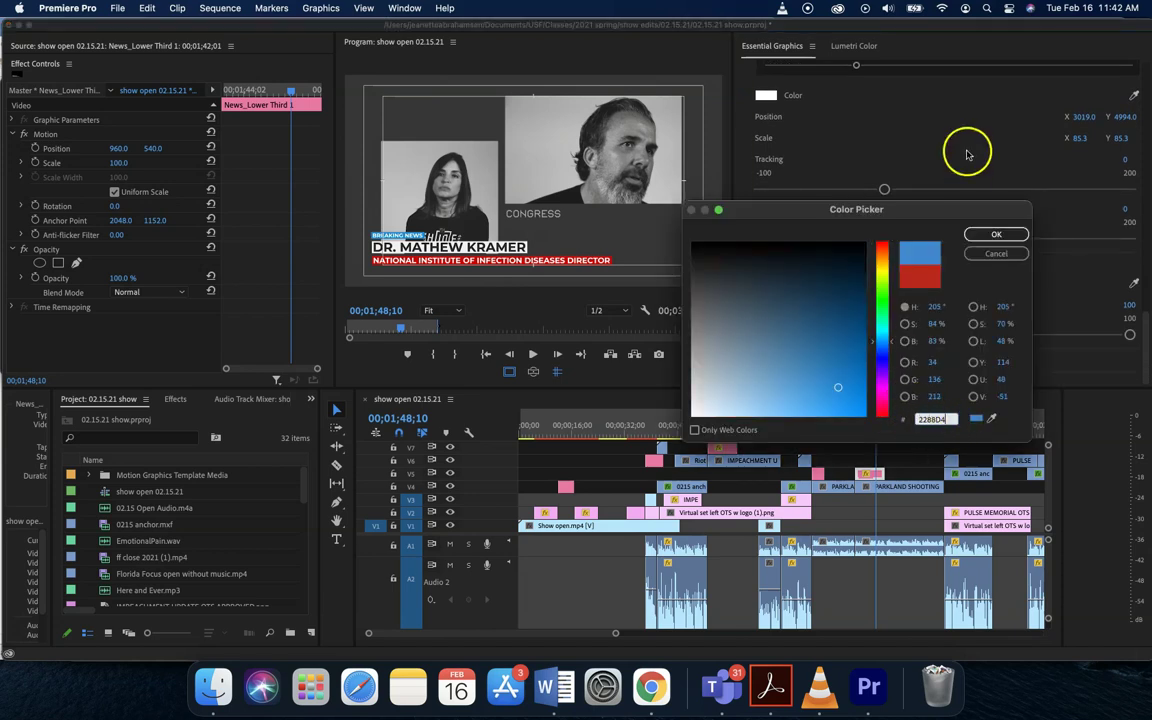
{"action": "left_click", "coordinate": [996, 234]}
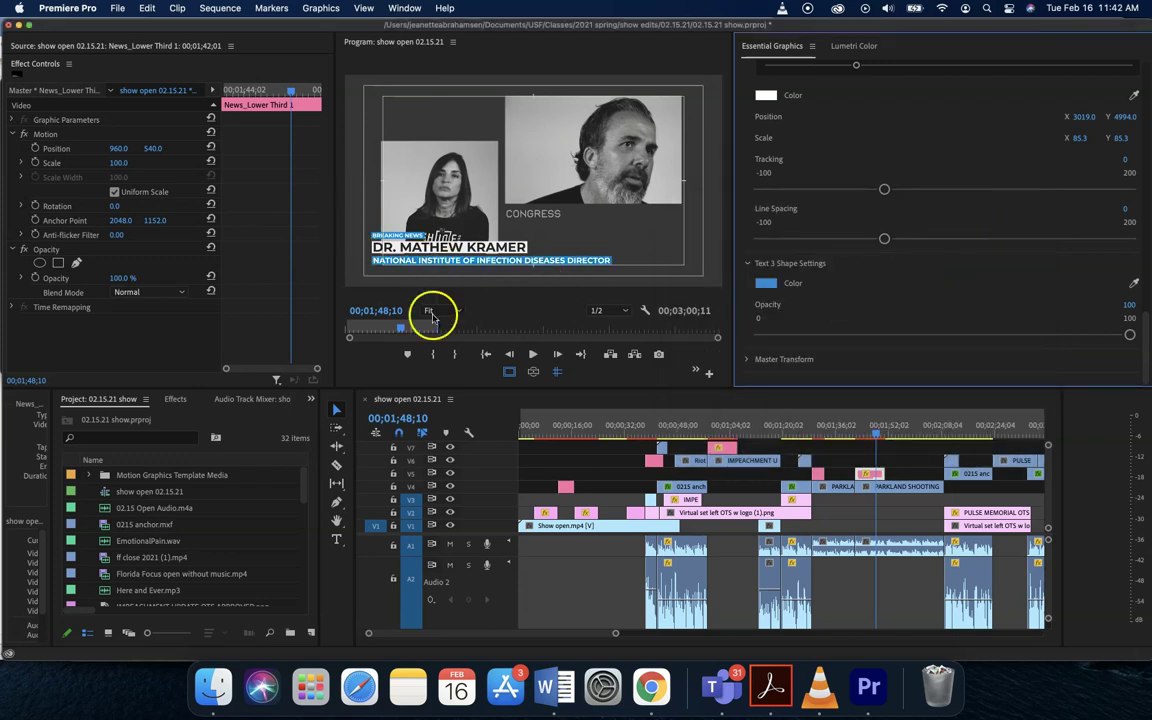
{"action": "scroll", "coordinate": [741, 335], "scroll_direction": "down", "scroll_amount": 1}
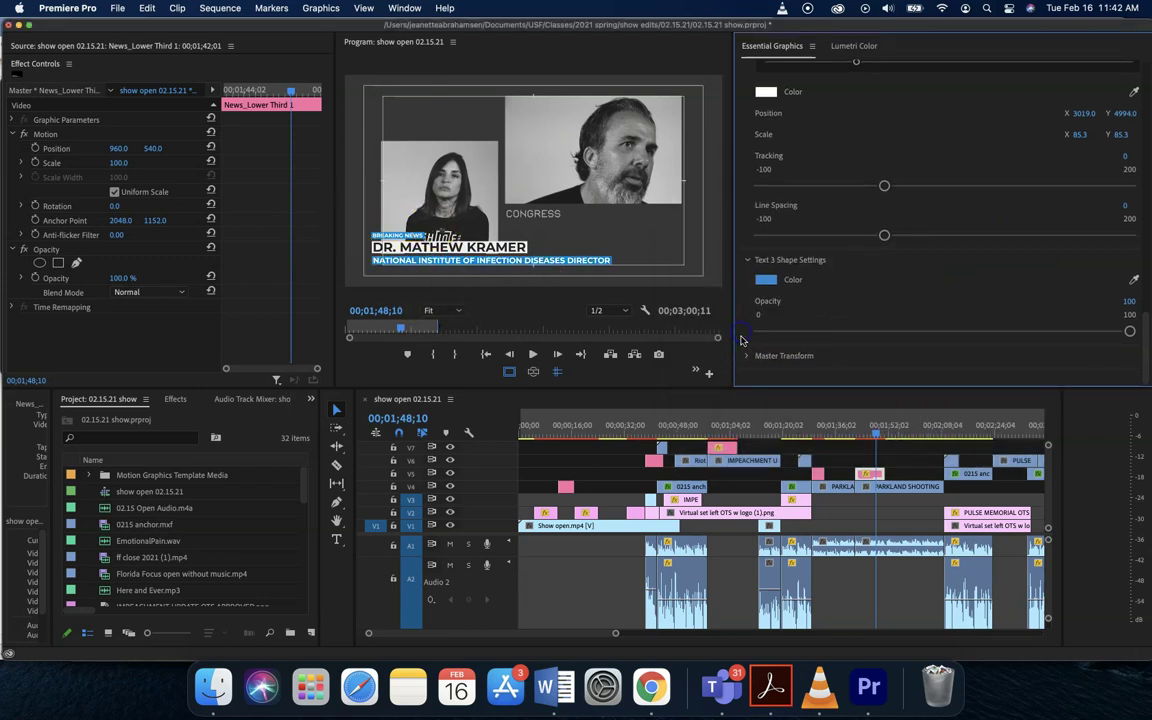
{"action": "scroll", "coordinate": [744, 325], "scroll_direction": "down", "scroll_amount": 3}
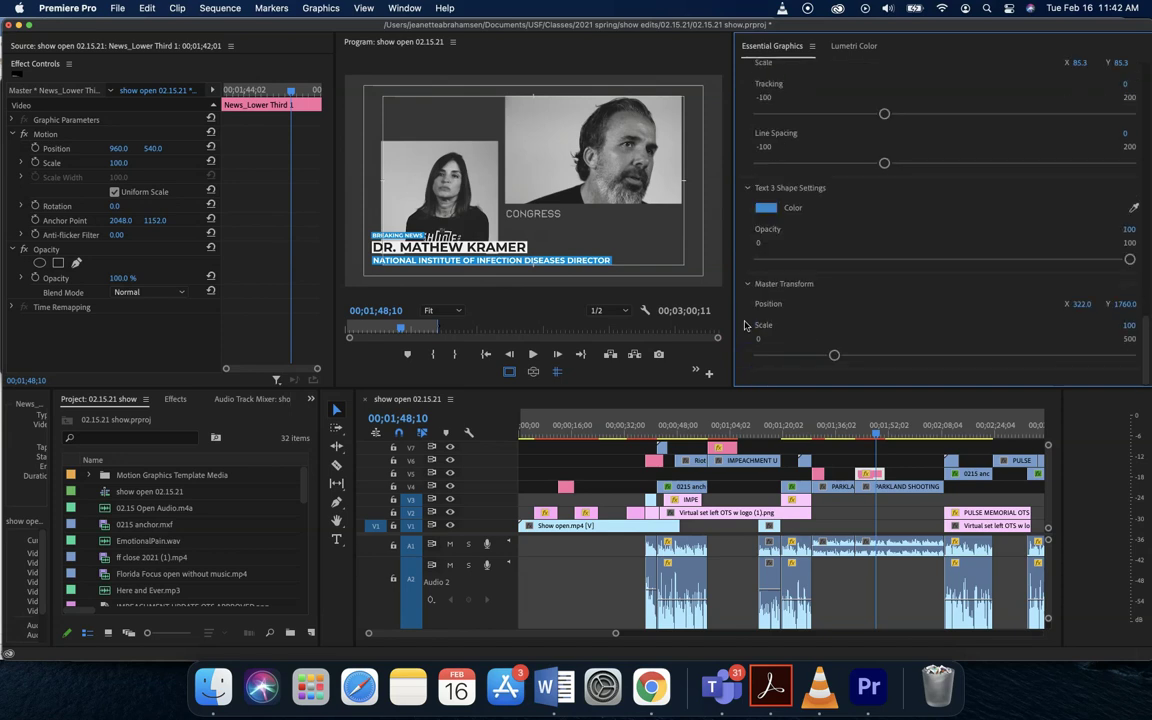
Play the sequence briefly from the start of the second PARKLAND SHOOTING clip to preview the lower third's animation
{"action": "left_click", "coordinate": [868, 433]}
{"action": "left_click_drag", "start_coordinate": [868, 433], "coordinate": [855, 435]}
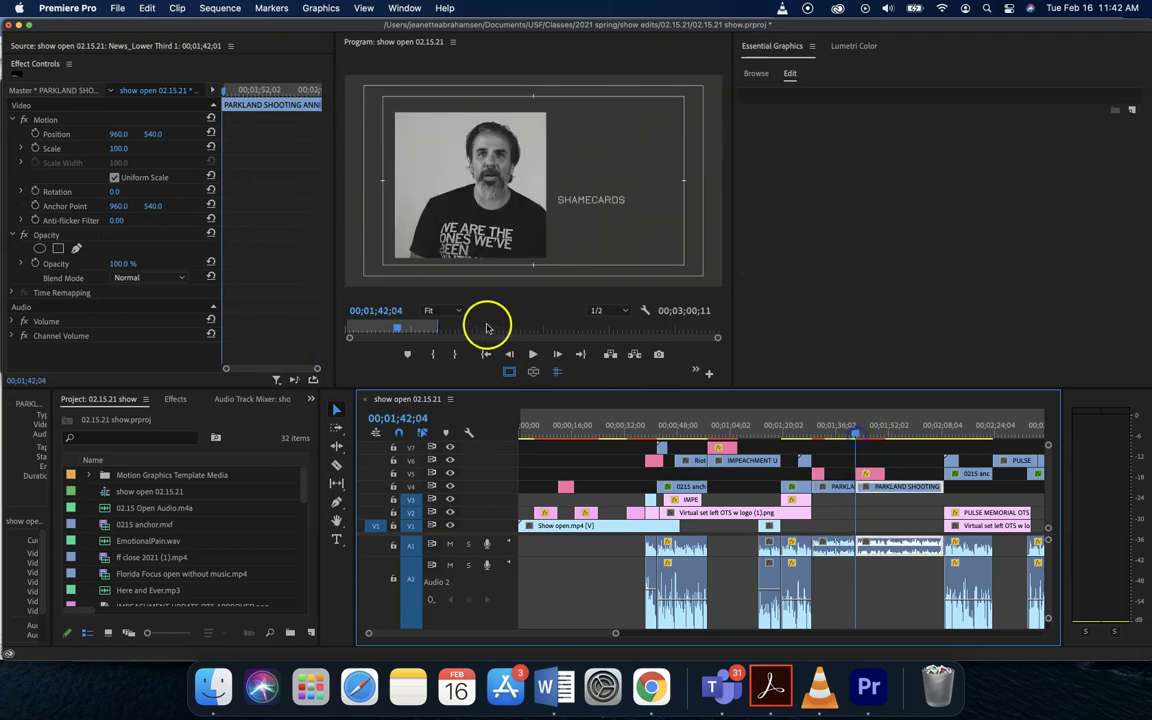
{"action": "left_click", "coordinate": [533, 354]}
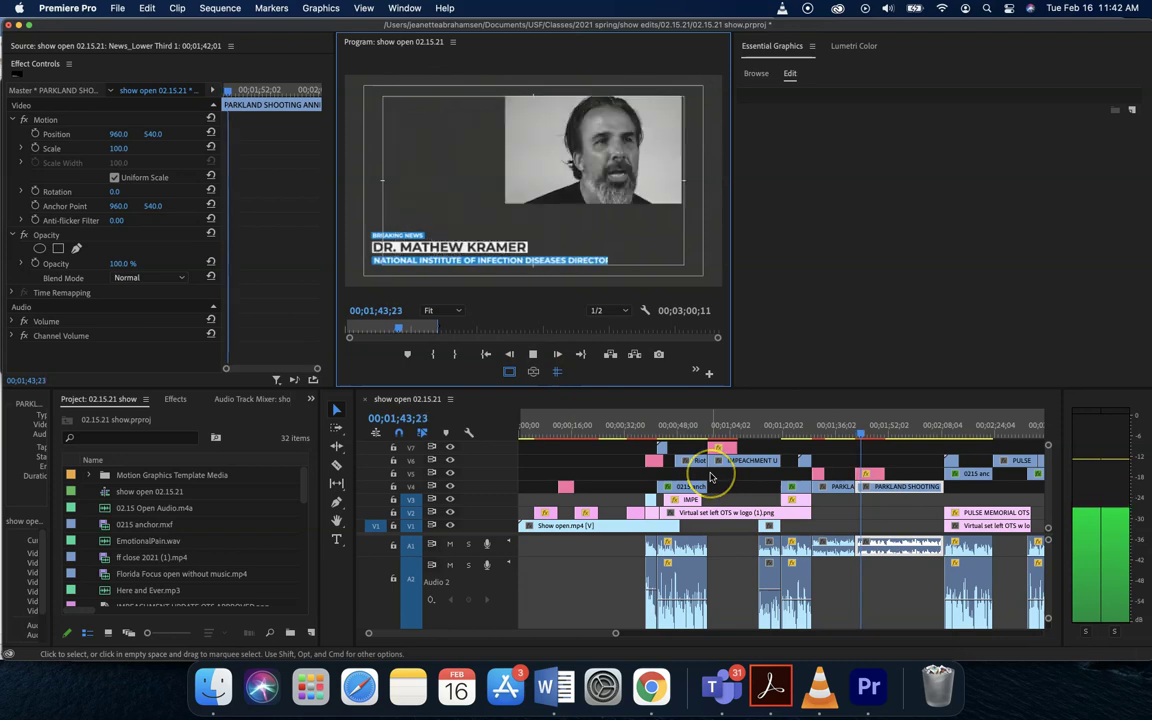
{"action": "left_click", "coordinate": [534, 356]}
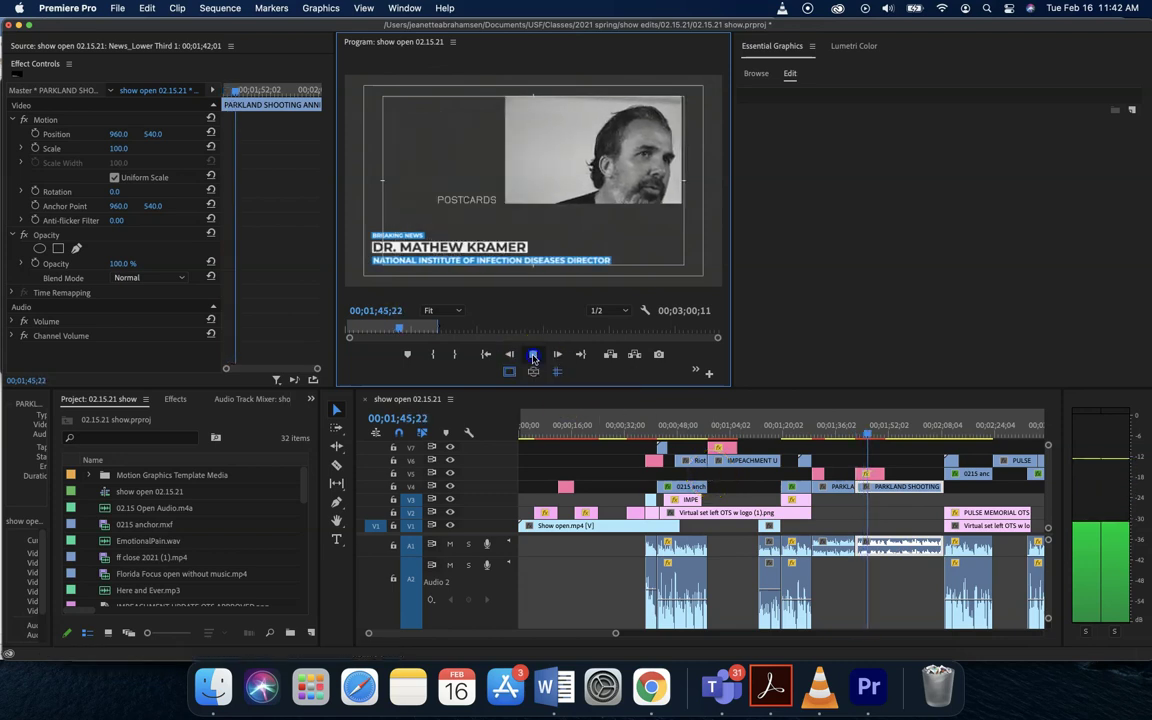
Switch to Chrome to view the News Minimal Lower Thirds template page on Motion Array
{"action": "left_click", "coordinate": [651, 688]}
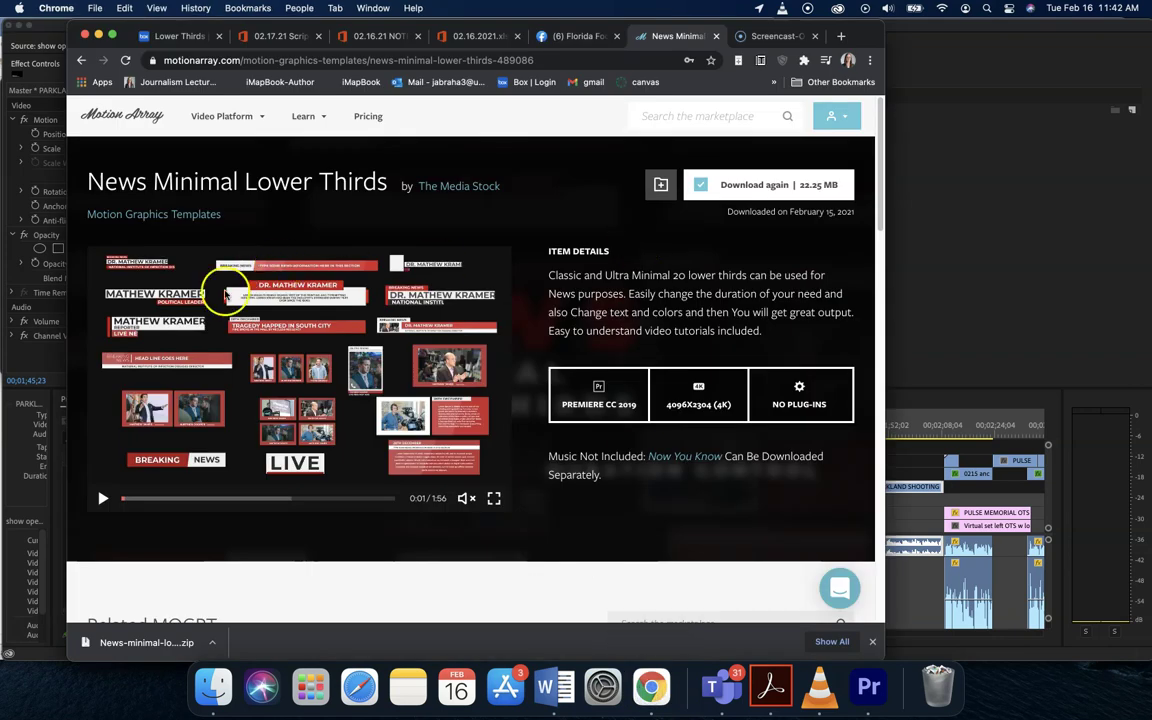